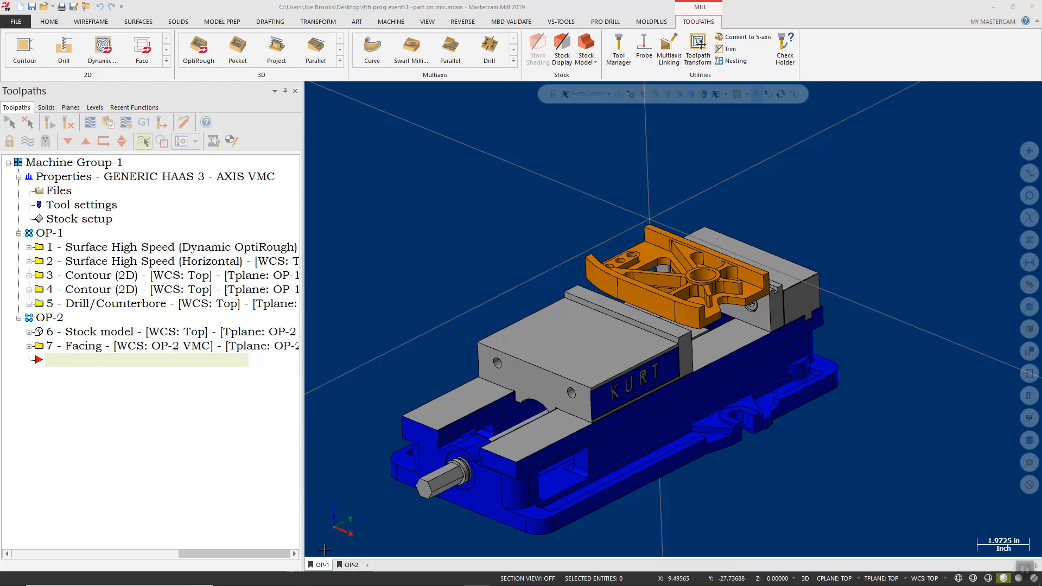
Compare the OP-2 and OP-1 vise setups in their saved views, ending on OP-1.
{"action": "left_click", "coordinate": [352, 564]}
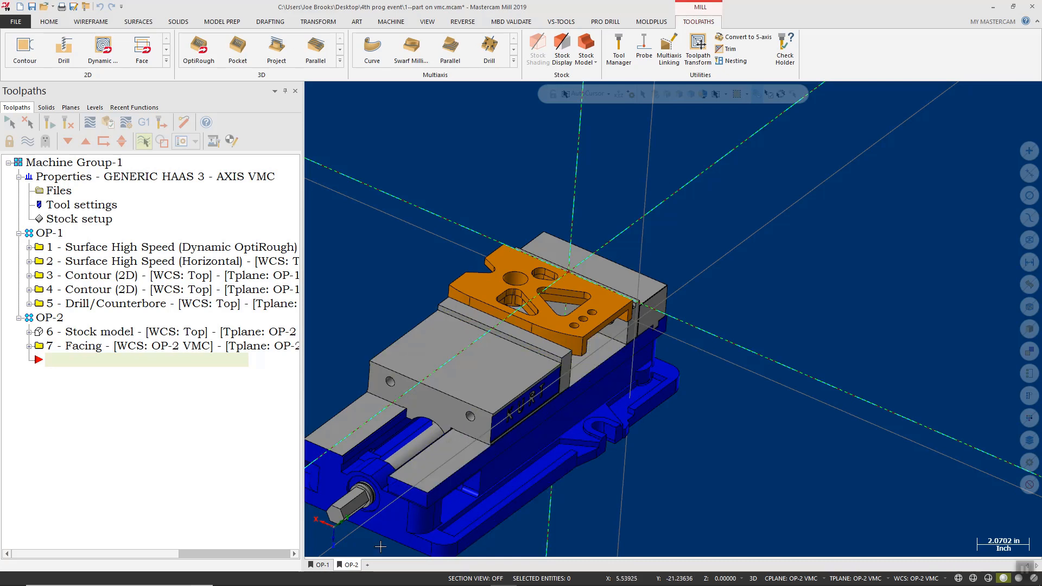
{"action": "left_click", "coordinate": [320, 564]}
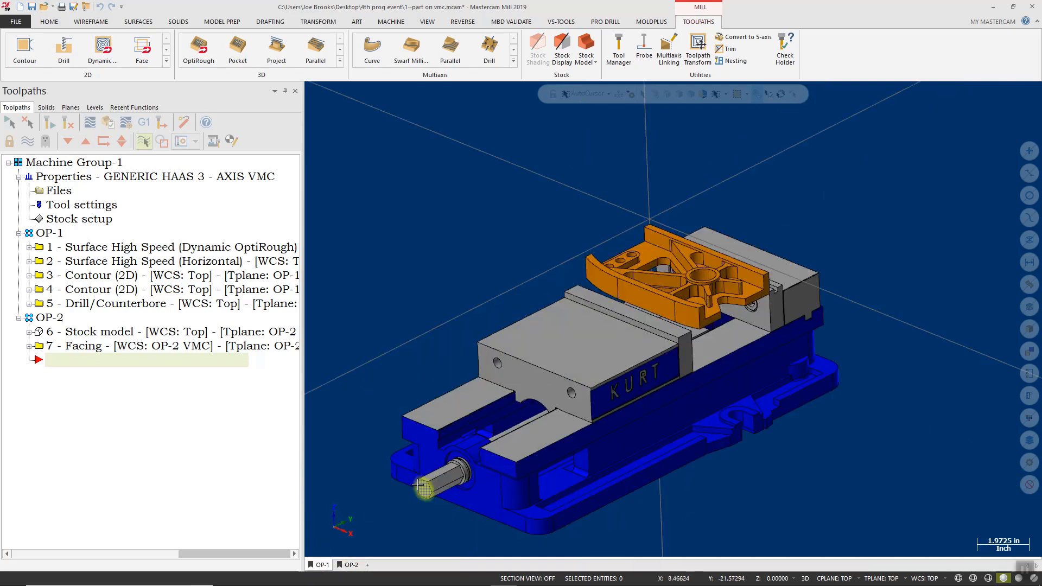
{"action": "mouse_move", "coordinate": [472, 349]}
{"action": "middle_mouse_down"}
{"action": "mouse_move", "coordinate": [630, 387]}
{"action": "mouse_move", "coordinate": [617, 373]}
{"action": "middle_mouse_up"}
{"action": "scroll", "coordinate": [667, 266], "scroll_direction": "up", "scroll_amount": 5}
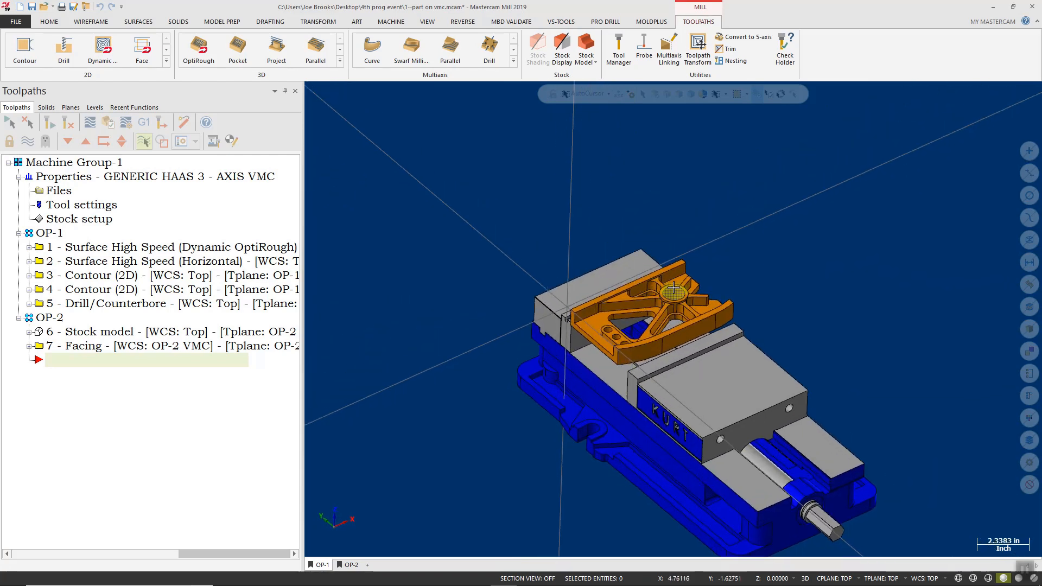
Display the Surface High Speed (Dynamic OptiRough) toolpath of operation 1 and examine its motion around the part in the vise.
{"action": "left_click", "coordinate": [87, 246]}
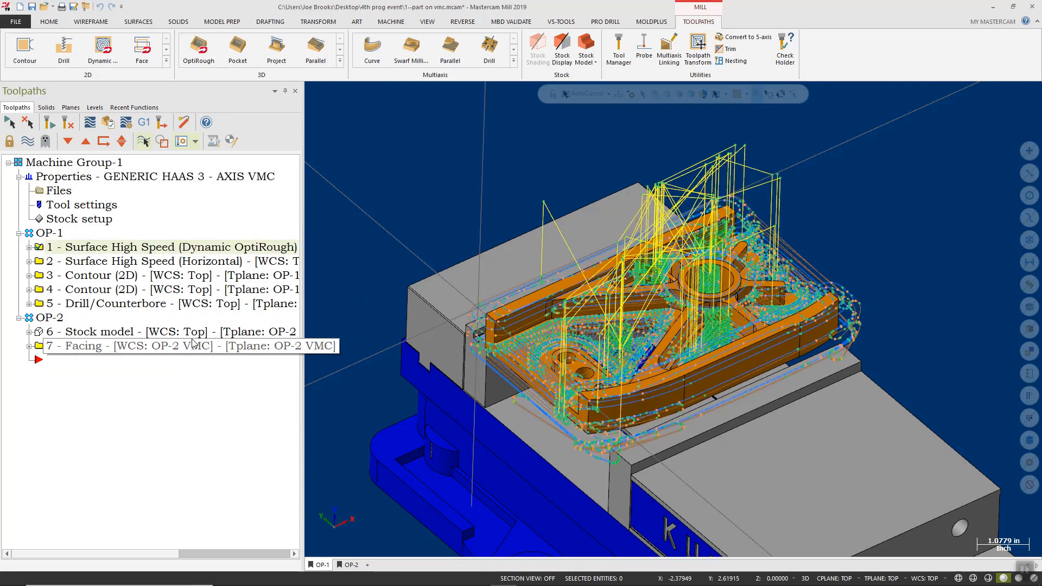
{"action": "scroll", "coordinate": [468, 324], "scroll_direction": "up", "scroll_amount": 2}
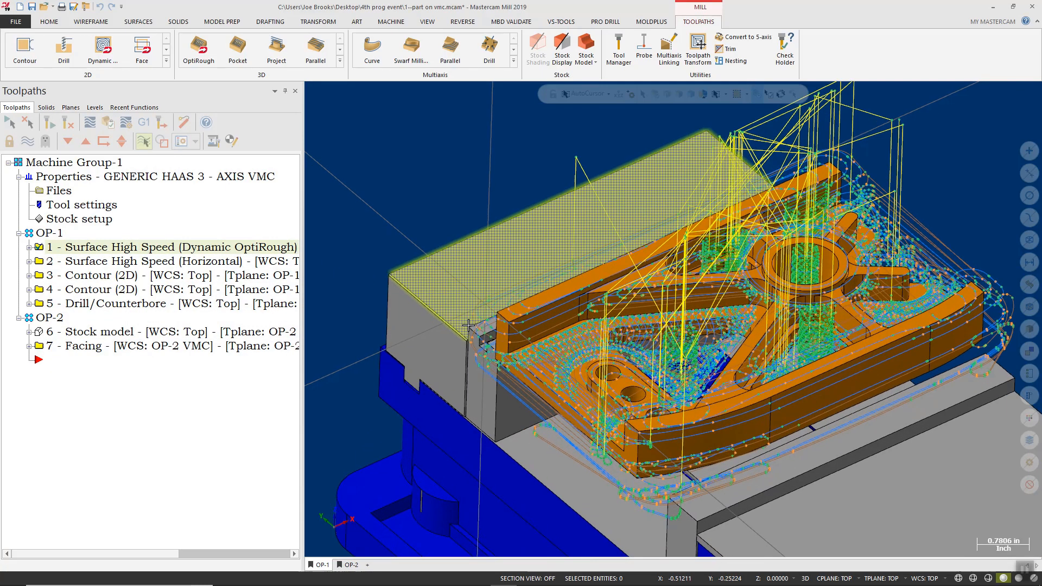
{"action": "scroll", "coordinate": [596, 307], "scroll_direction": "up", "scroll_amount": 3}
{"action": "middle_click_drag", "start_coordinate": [474, 402], "coordinate": [491, 371]}
{"action": "scroll", "coordinate": [478, 366], "scroll_direction": "up", "scroll_amount": 1}
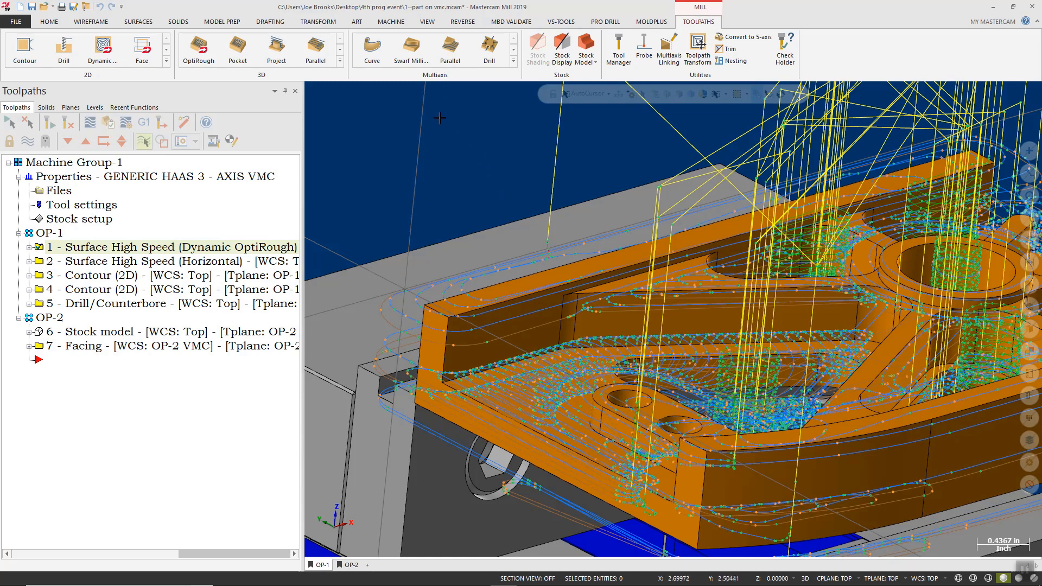
{"action": "scroll", "coordinate": [461, 144], "scroll_direction": "down", "scroll_amount": 4}
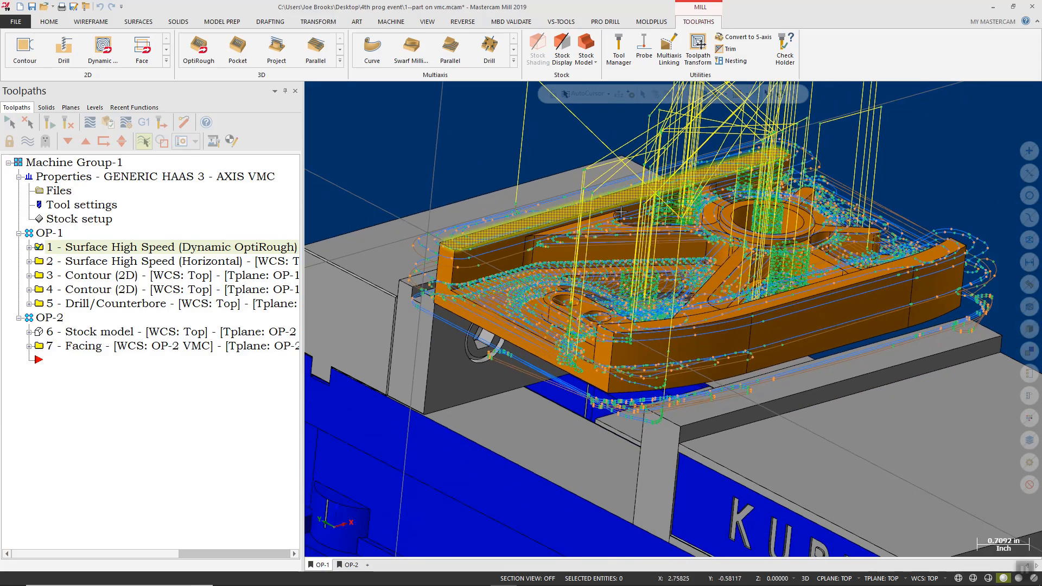
{"action": "mouse_move", "coordinate": [747, 325]}
{"action": "middle_mouse_down"}
{"action": "mouse_move", "coordinate": [732, 301]}
{"action": "mouse_move", "coordinate": [667, 321]}
{"action": "mouse_move", "coordinate": [732, 326]}
{"action": "middle_mouse_up"}
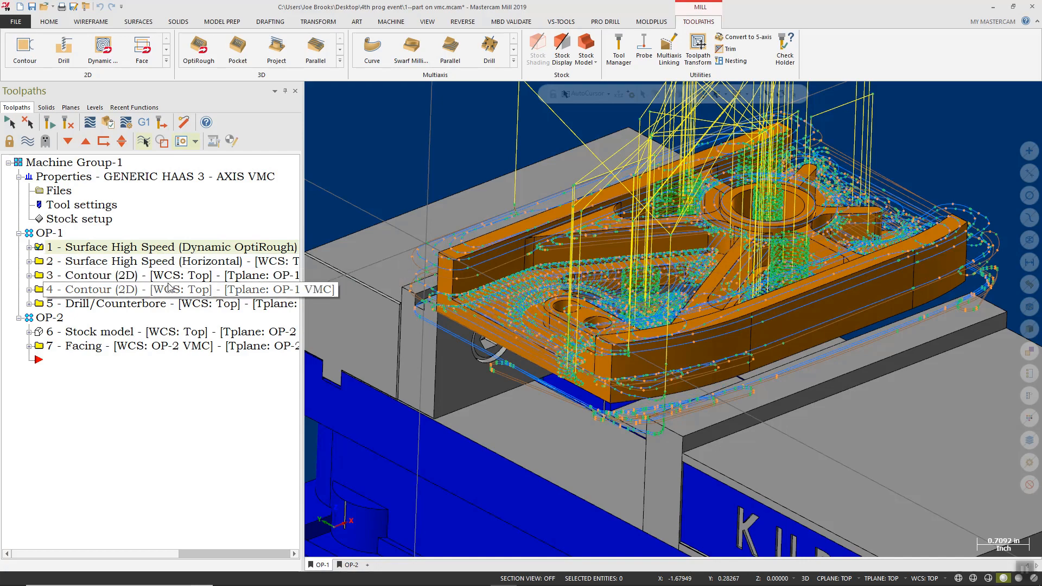
{"action": "scroll", "coordinate": [600, 276], "scroll_direction": "down", "scroll_amount": 6}
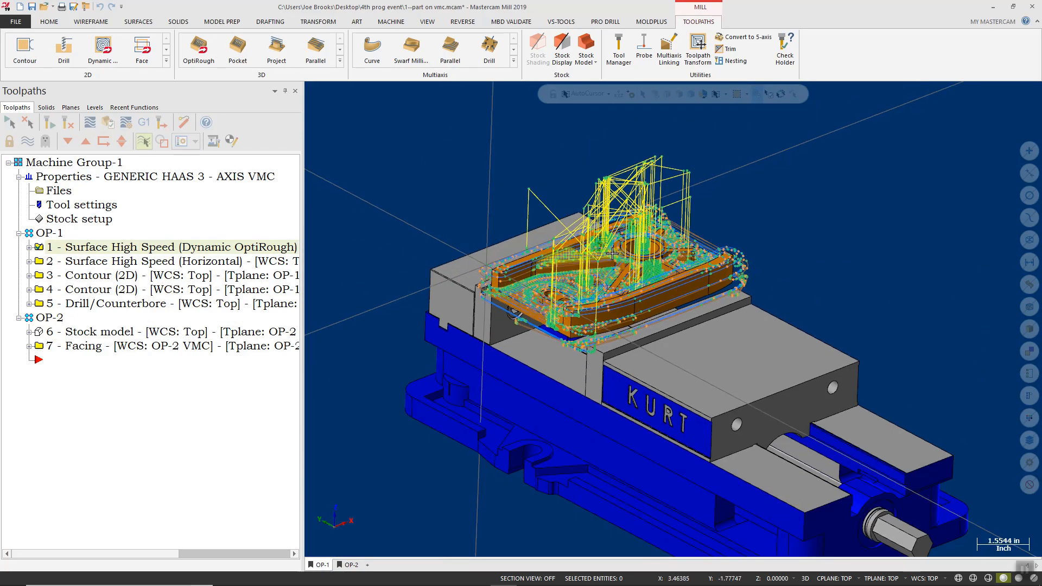
{"action": "scroll", "coordinate": [719, 265], "scroll_direction": "down", "scroll_amount": 3}
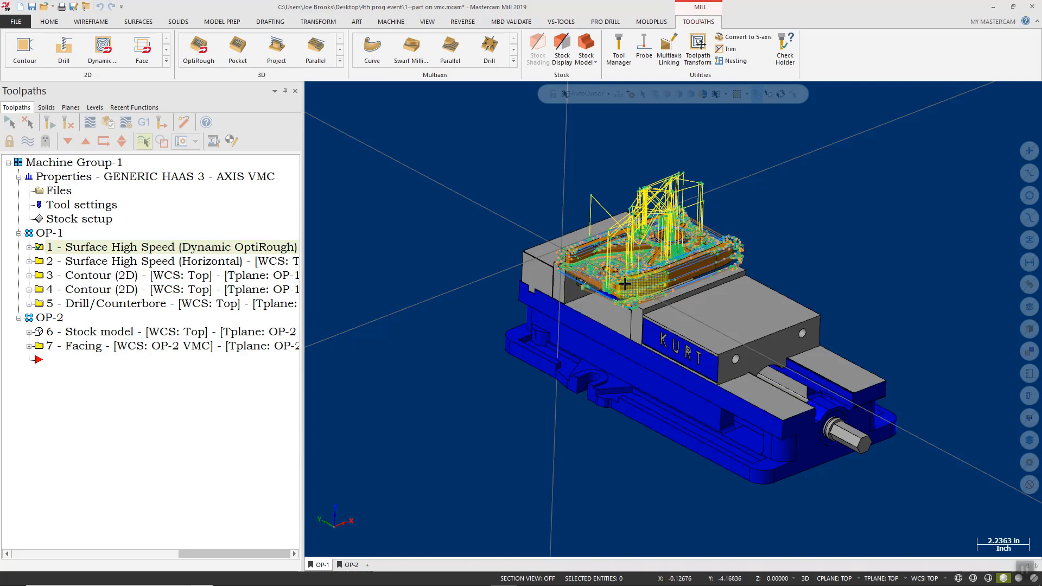
{"action": "scroll", "coordinate": [612, 221], "scroll_direction": "up", "scroll_amount": 2}
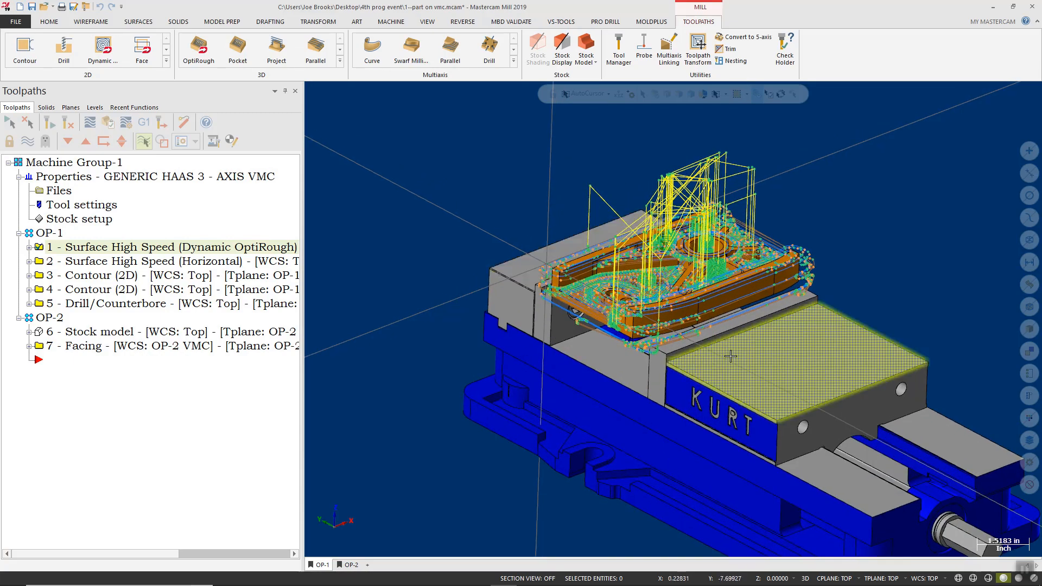
{"action": "middle_click_drag", "start_coordinate": [731, 355], "coordinate": [680, 341]}
{"action": "scroll", "coordinate": [689, 282], "scroll_direction": "down", "scroll_amount": 2}
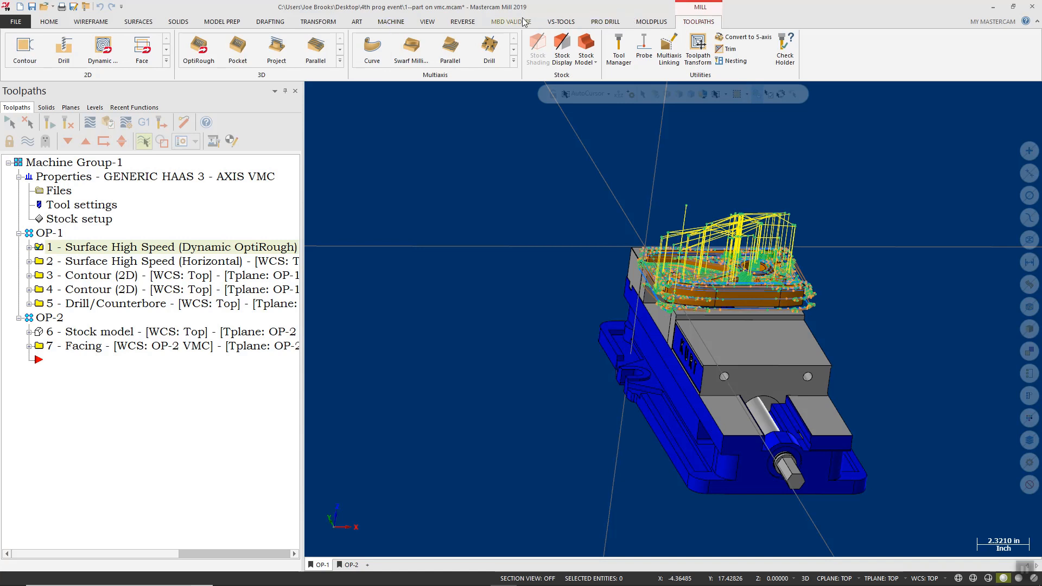
Add a mill machine group using the MILL 4 - AXIS HMC machine definition.
{"action": "left_click", "coordinate": [389, 24]}
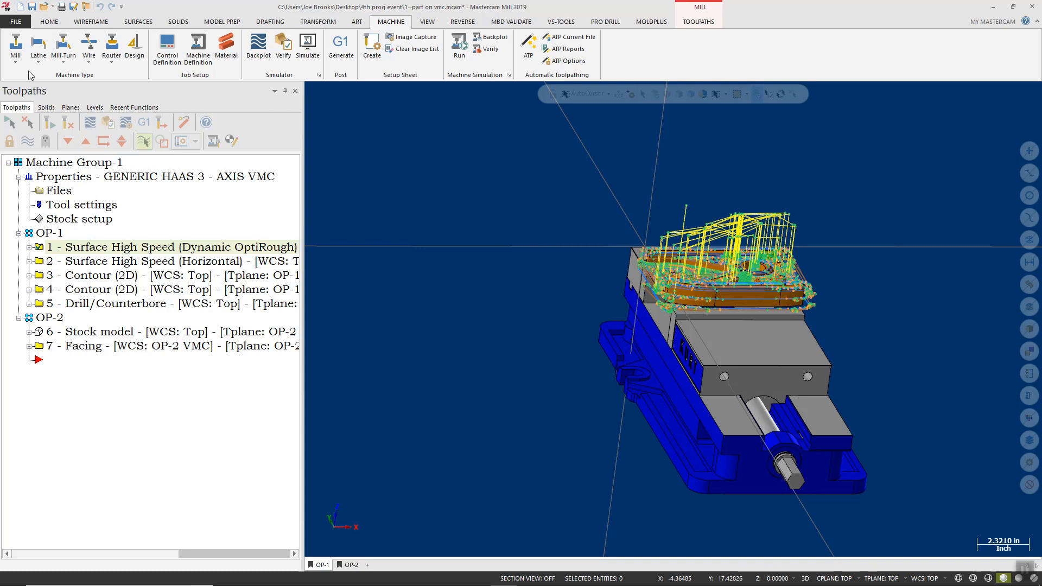
{"action": "left_click", "coordinate": [13, 64]}
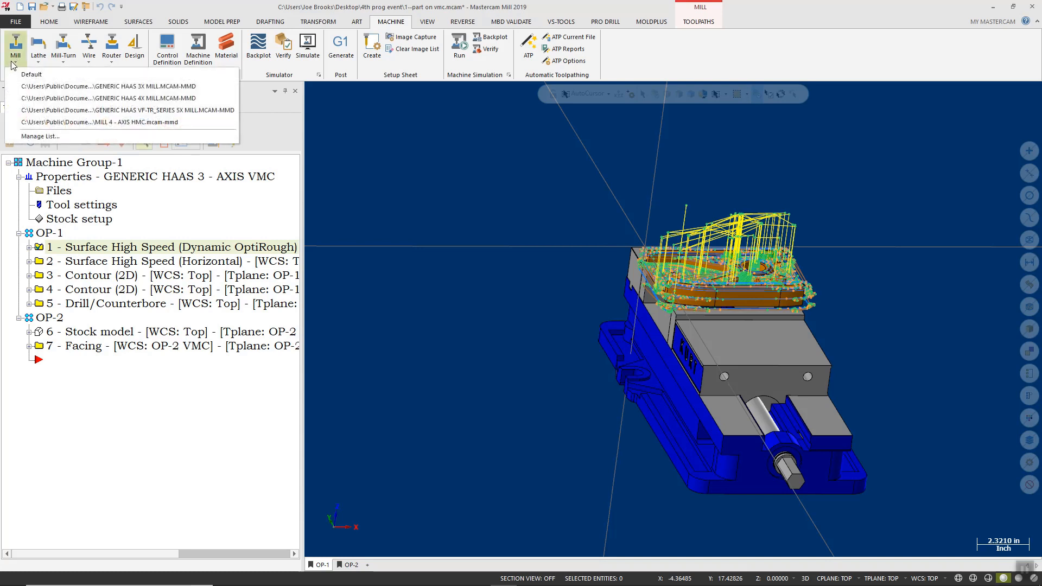
{"action": "left_click", "coordinate": [147, 123]}
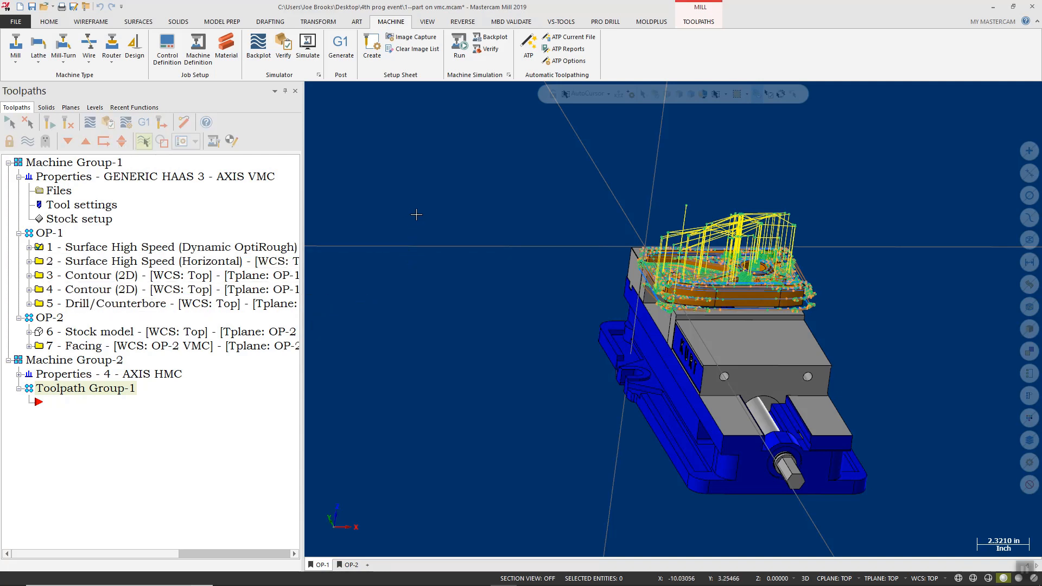
{"action": "scroll", "coordinate": [424, 210], "scroll_direction": "down", "scroll_amount": 2}
{"action": "mouse_move", "coordinate": [453, 267]}
{"action": "middle_mouse_down"}
{"action": "mouse_move", "coordinate": [442, 259]}
{"action": "mouse_move", "coordinate": [535, 263]}
{"action": "mouse_move", "coordinate": [402, 268]}
{"action": "mouse_move", "coordinate": [402, 244]}
{"action": "mouse_move", "coordinate": [374, 259]}
{"action": "mouse_move", "coordinate": [436, 264]}
{"action": "middle_mouse_up"}
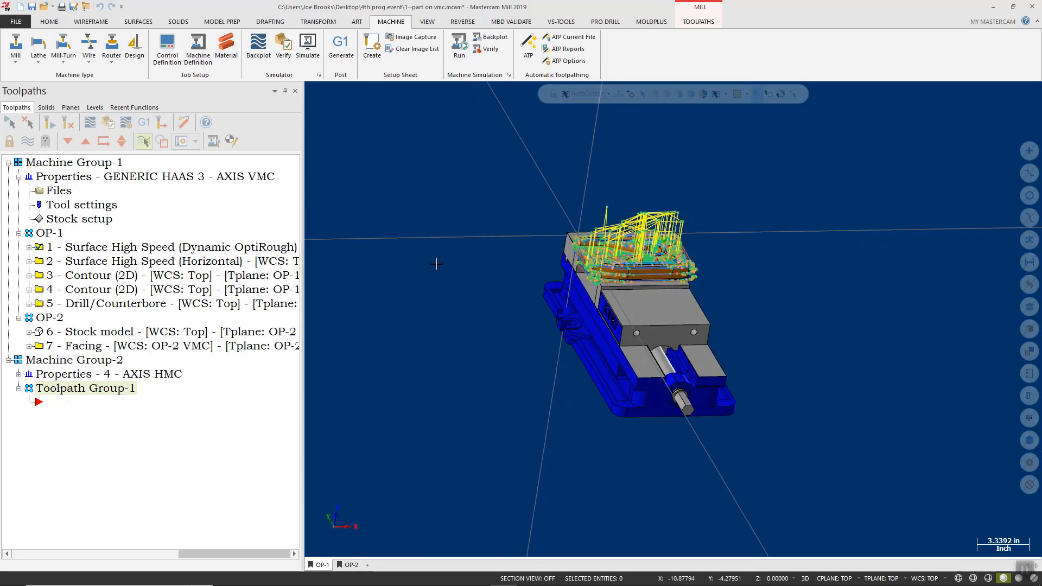
Merge the Parasolid file tomb-fixture into the part file, keeping its default position, scale 1.0 and rotation 0.0.
{"action": "left_click", "coordinate": [94, 108]}
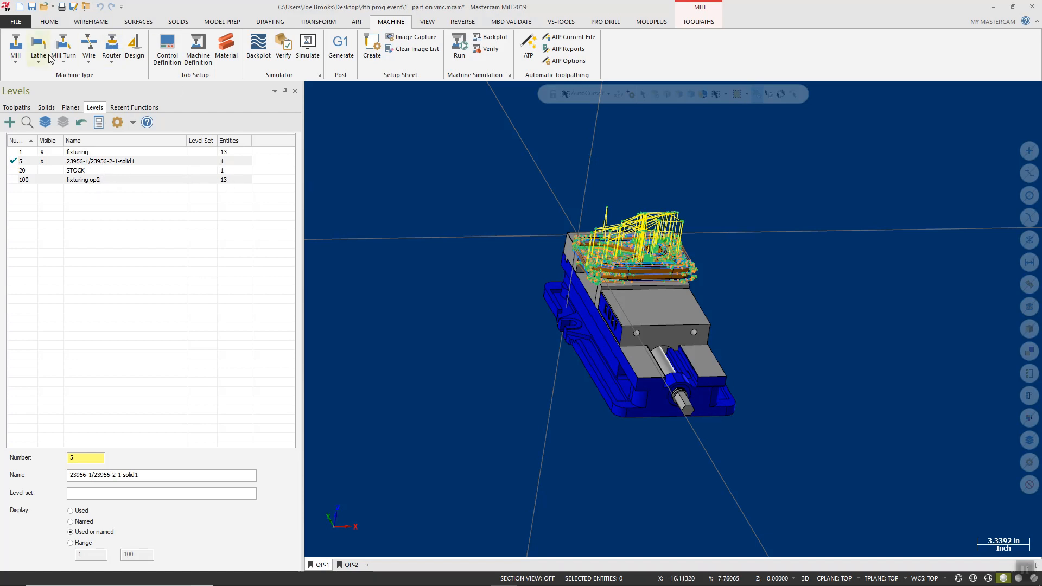
{"action": "left_click", "coordinate": [21, 23]}
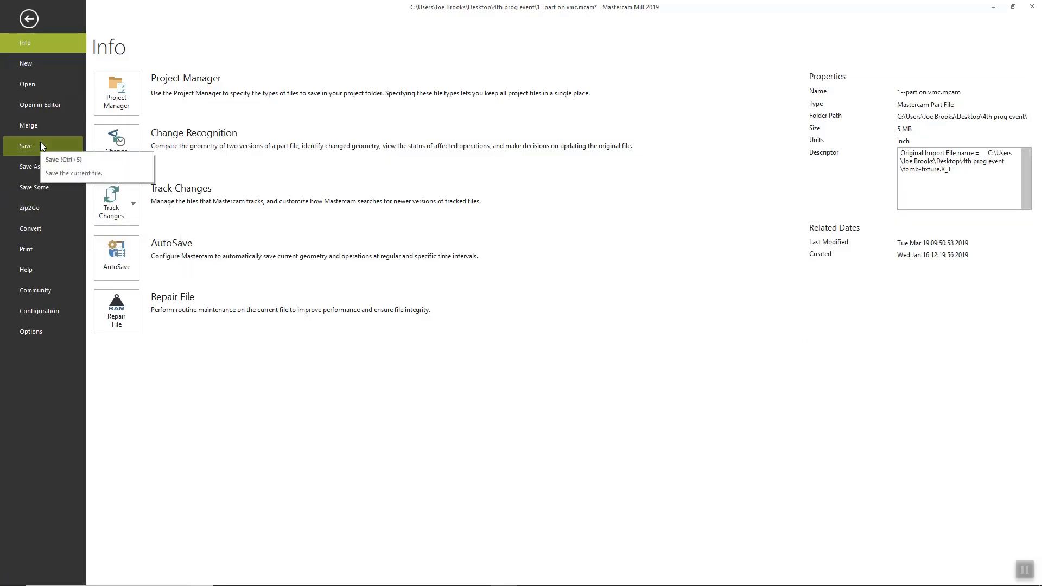
{"action": "left_click", "coordinate": [35, 127]}
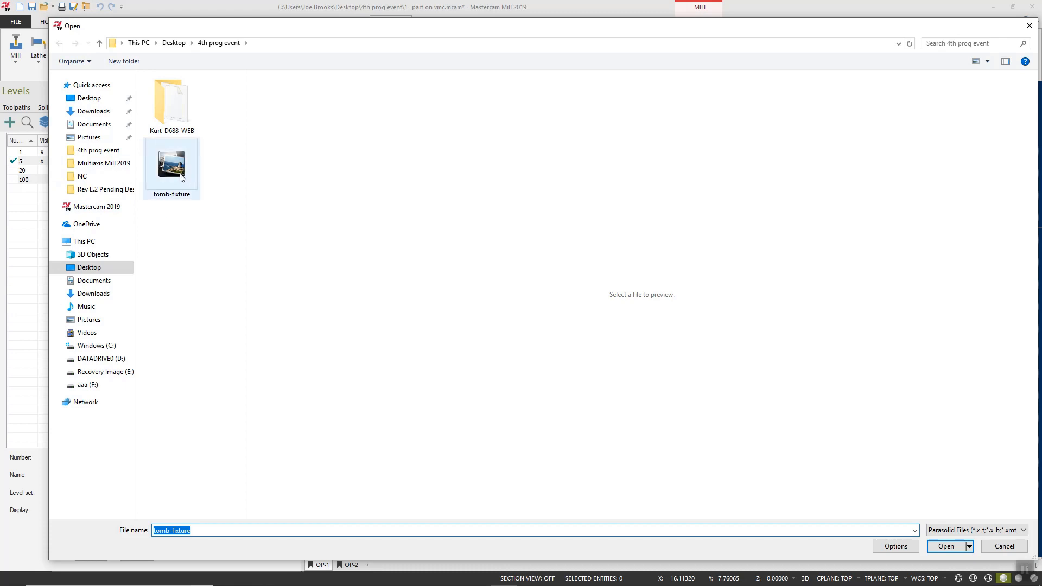
{"action": "left_click", "coordinate": [181, 176]}
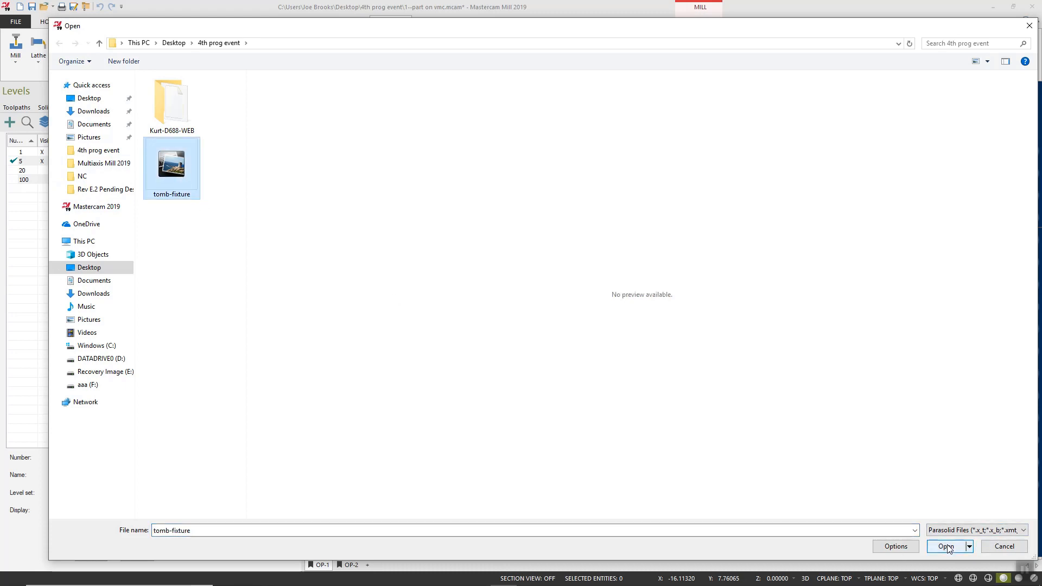
{"action": "left_click", "coordinate": [945, 546]}
{"action": "scroll", "coordinate": [693, 428], "scroll_direction": "up", "scroll_amount": 4}
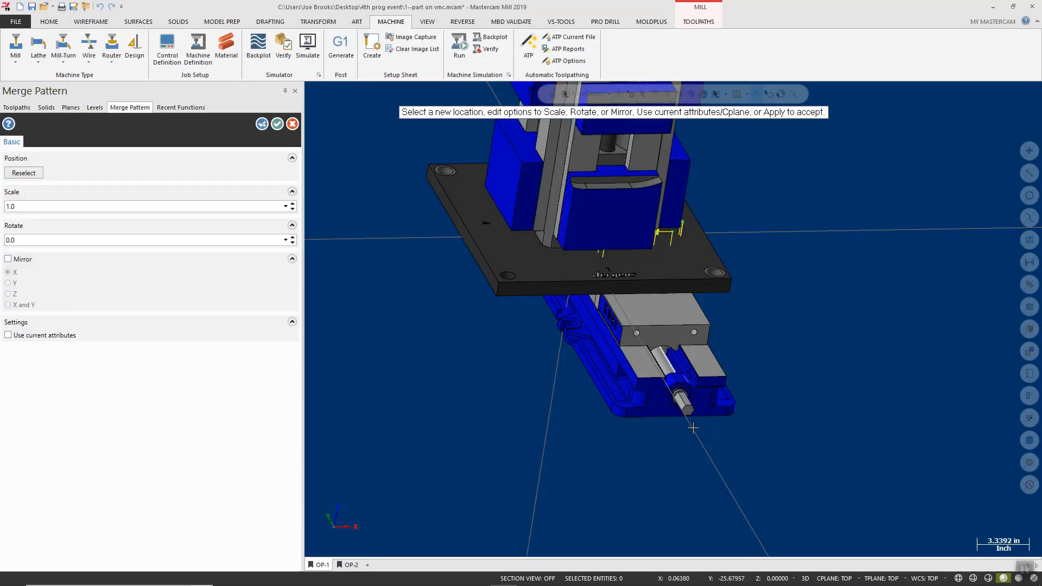
{"action": "scroll", "coordinate": [635, 380], "scroll_direction": "down", "scroll_amount": 4}
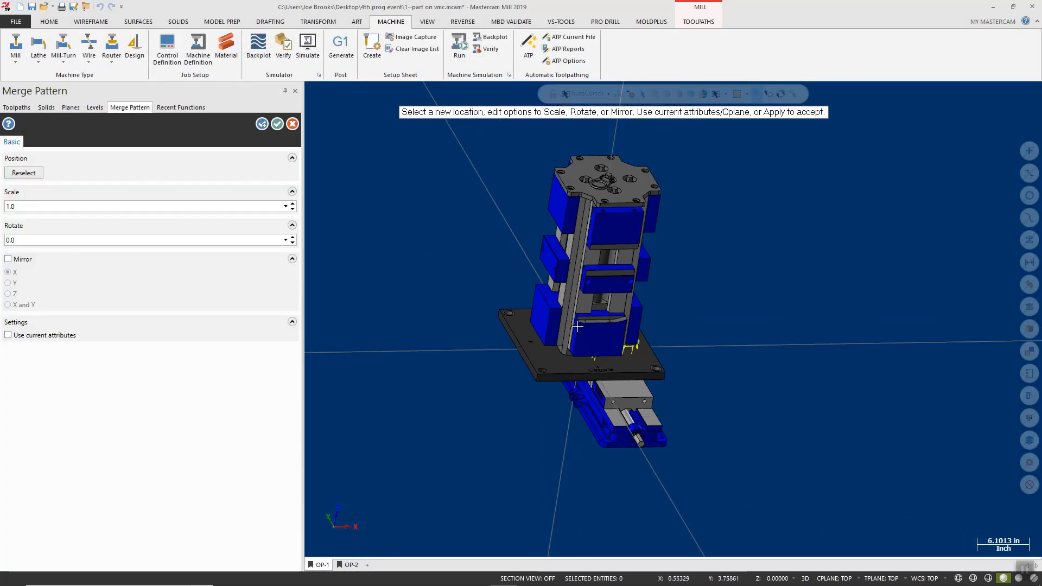
{"action": "scroll", "coordinate": [600, 241], "scroll_direction": "up", "scroll_amount": 1}
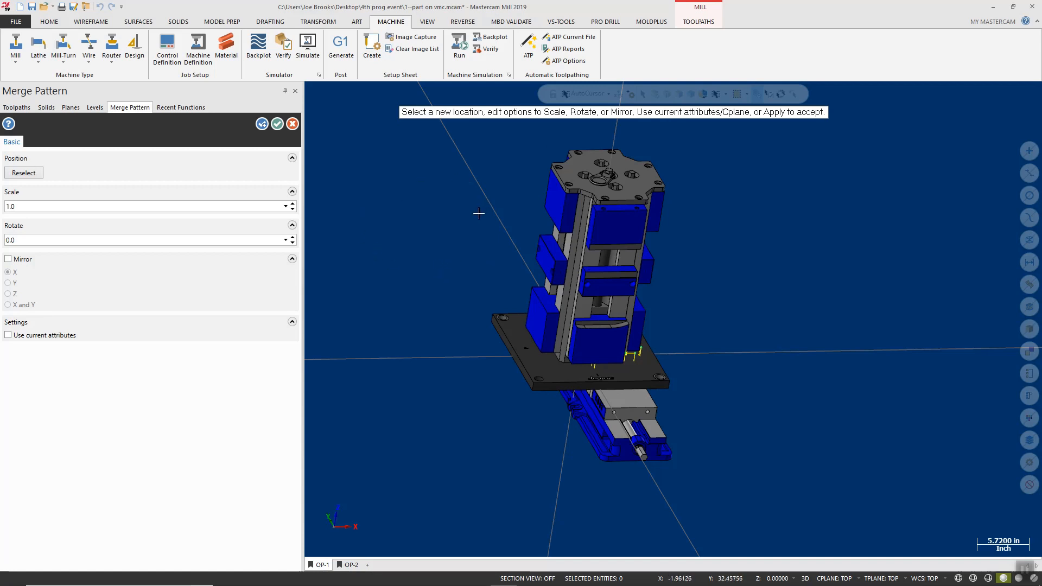
{"action": "left_click", "coordinate": [277, 126]}
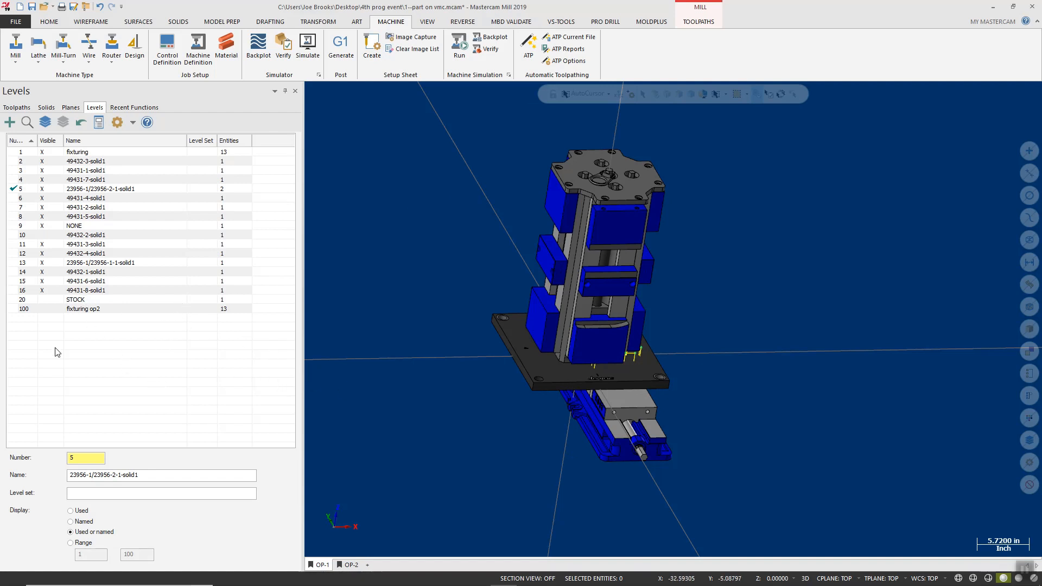
Create level 500 as the active level and name it HMC-TOOLING.
{"action": "double_click", "coordinate": [87, 459]}
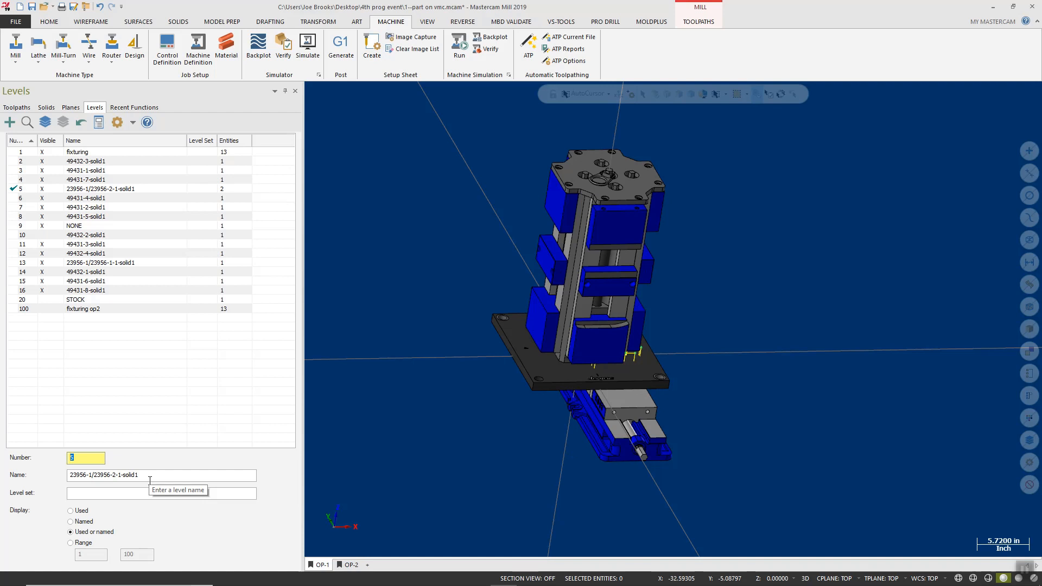
{"action": "type", "text": "00"}
{"action": "key", "text": "Return"}
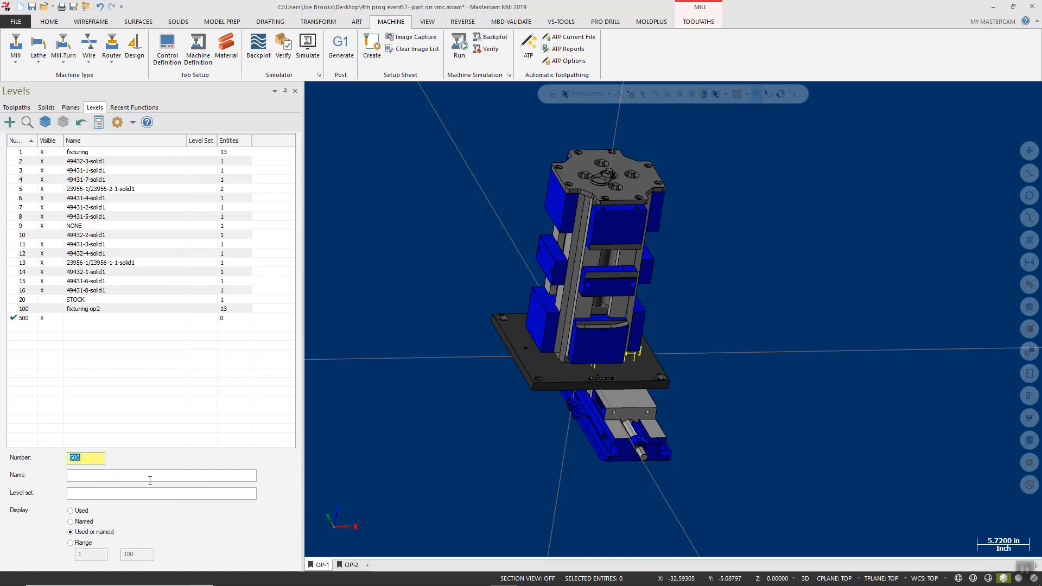
{"action": "left_click", "coordinate": [149, 480]}
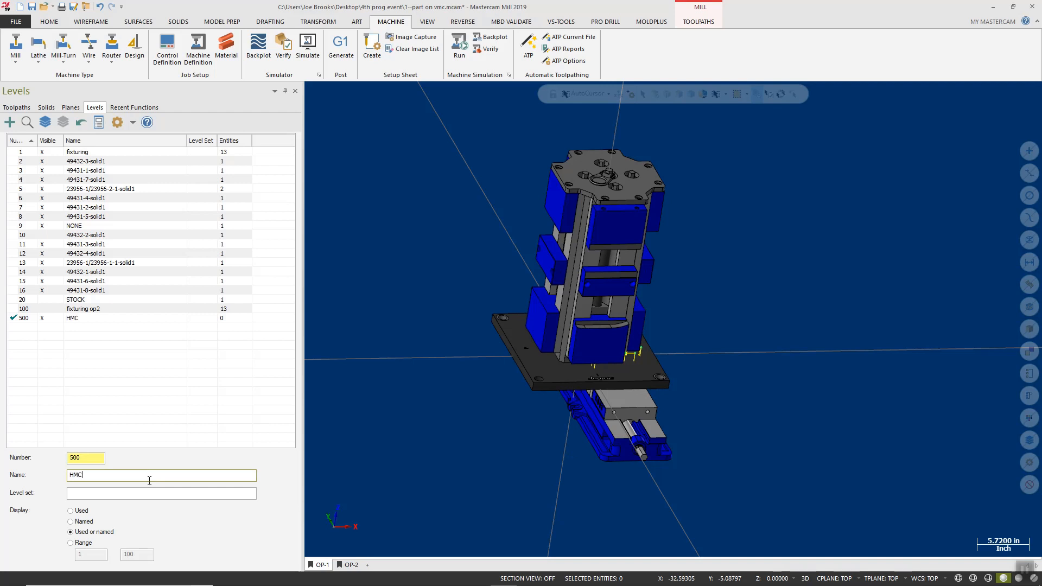
{"action": "type", "text": "HMC-"}
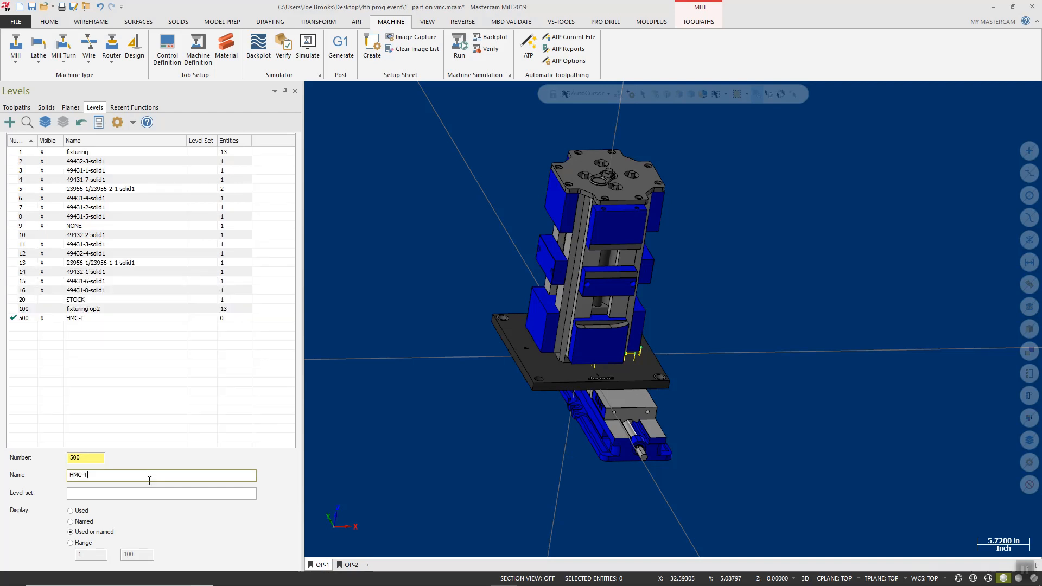
{"action": "type", "text": "TOOLING"}
{"action": "key", "text": "ctrl+a"}
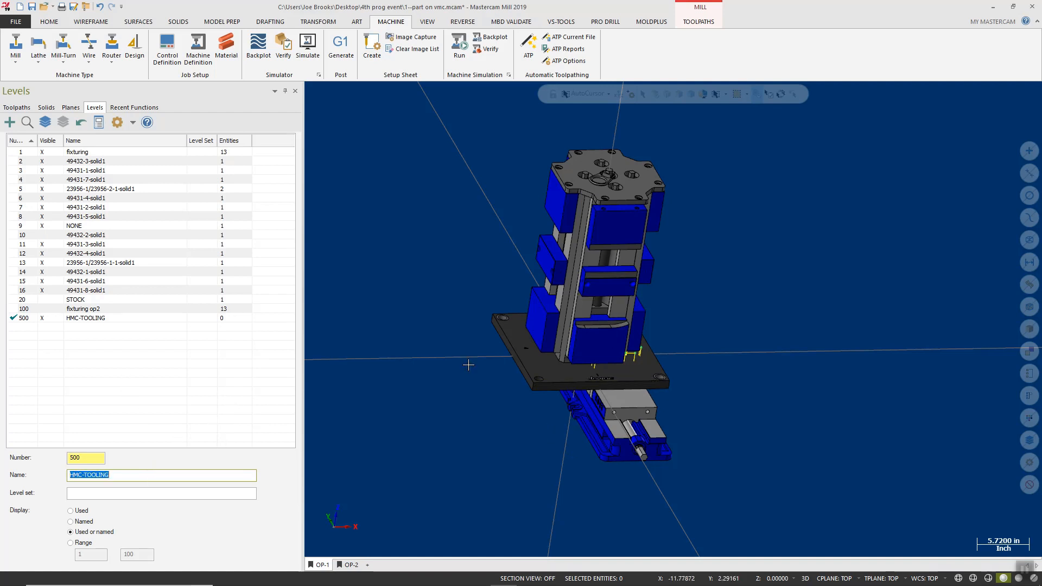
Select all the merged tombstone fixture solids from a front view and move them to active level 500.
{"action": "middle_click_drag", "start_coordinate": [602, 473], "coordinate": [534, 387]}
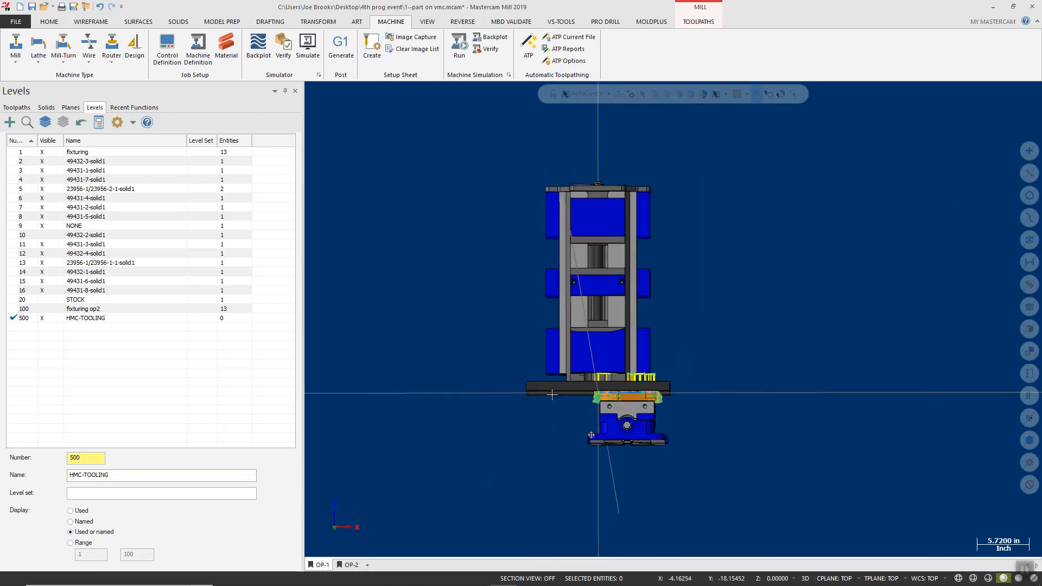
{"action": "left_click_drag", "start_coordinate": [440, 131], "coordinate": [771, 396]}
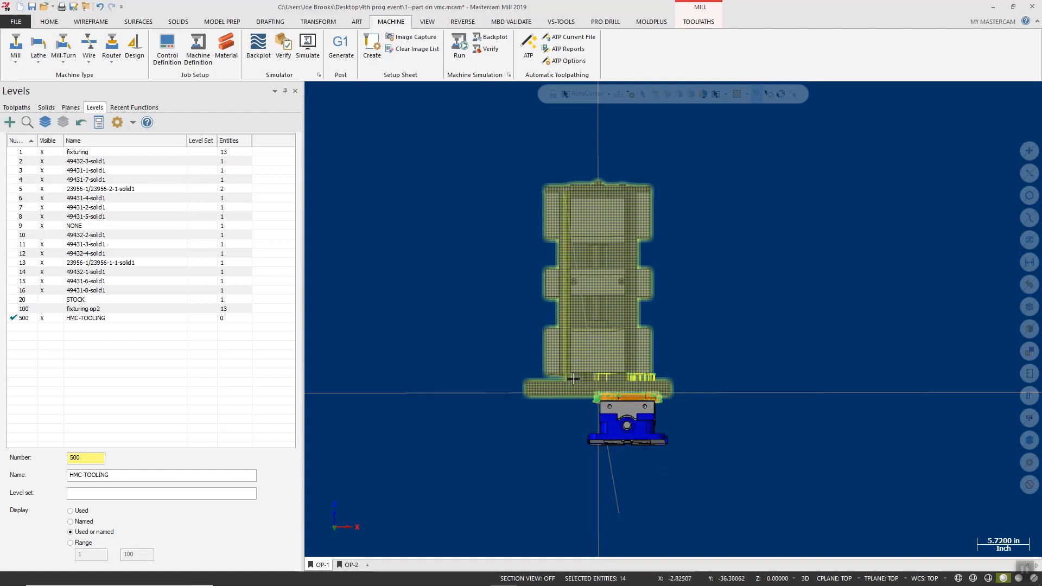
{"action": "right_click", "coordinate": [742, 215]}
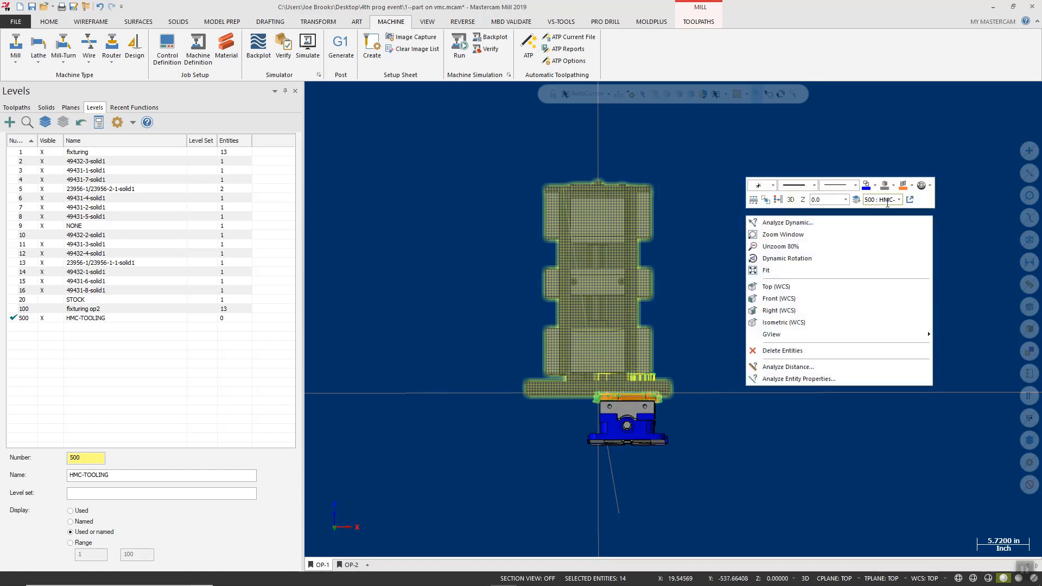
{"action": "left_click", "coordinate": [855, 199]}
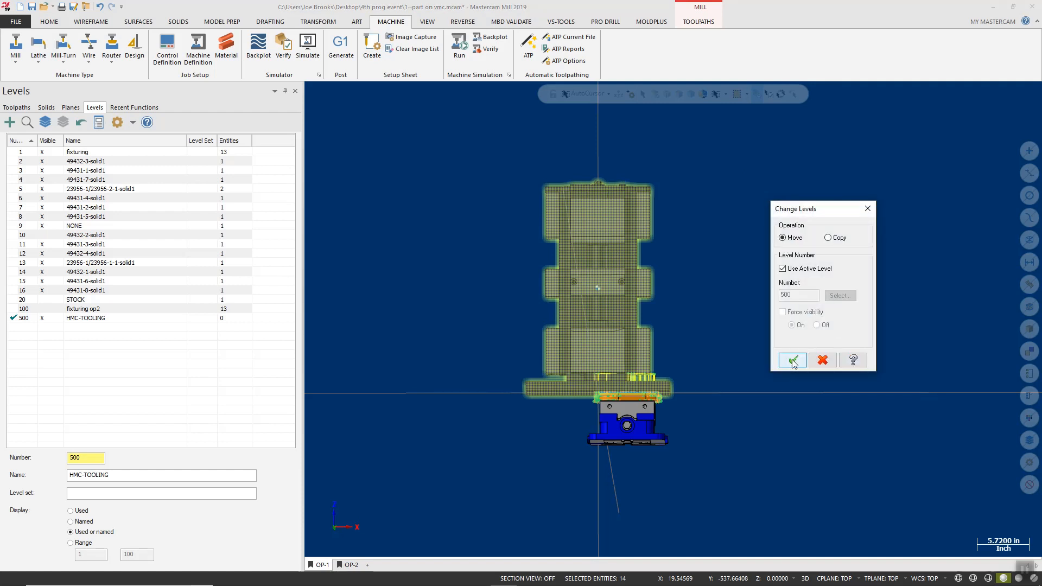
{"action": "left_click", "coordinate": [791, 361]}
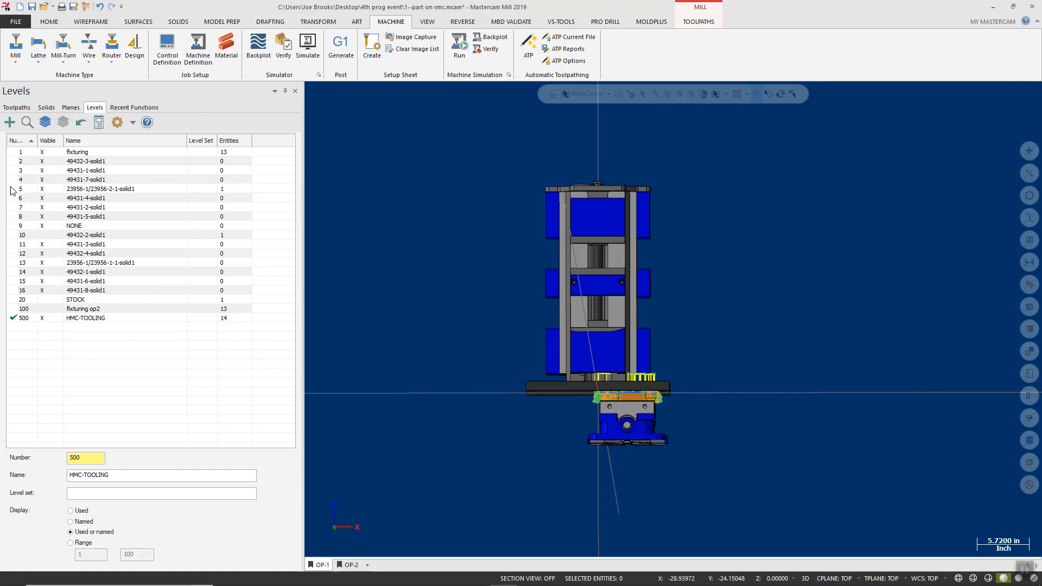
Purge all empty levels from the level list.
{"action": "right_click", "coordinate": [145, 237]}
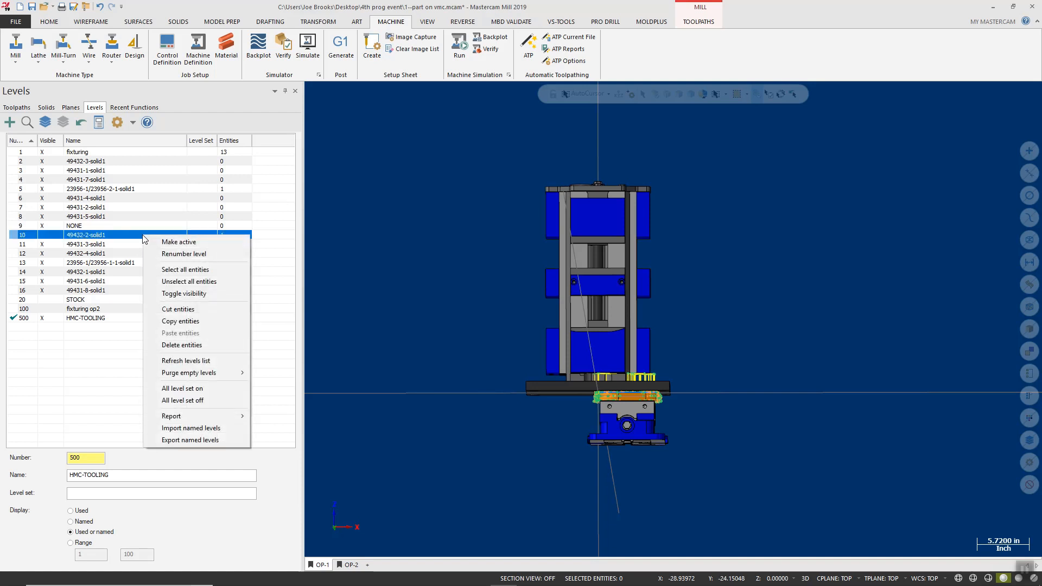
{"action": "mouse_move", "coordinate": [239, 372]}
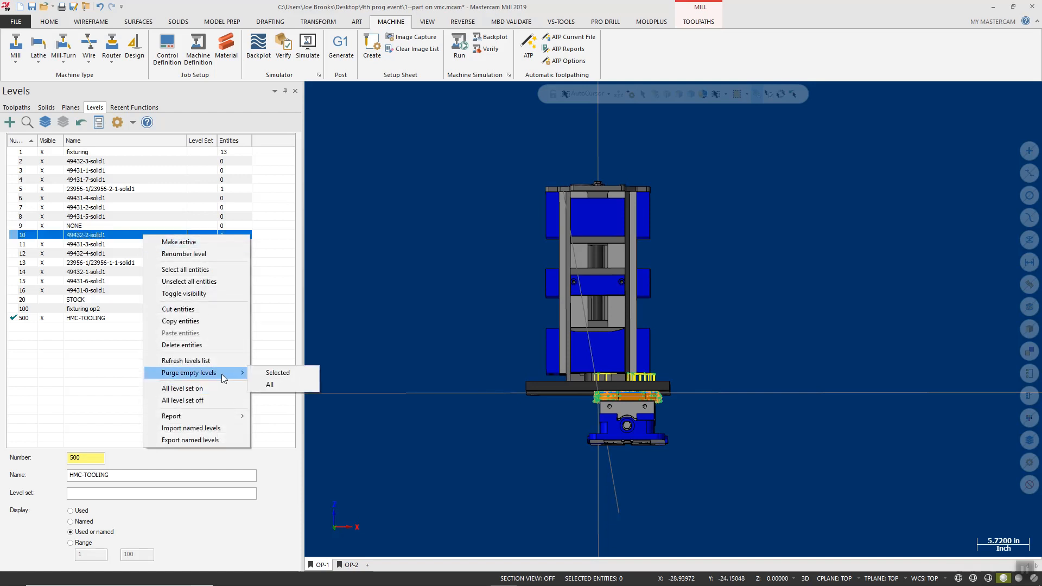
{"action": "left_click", "coordinate": [286, 386]}
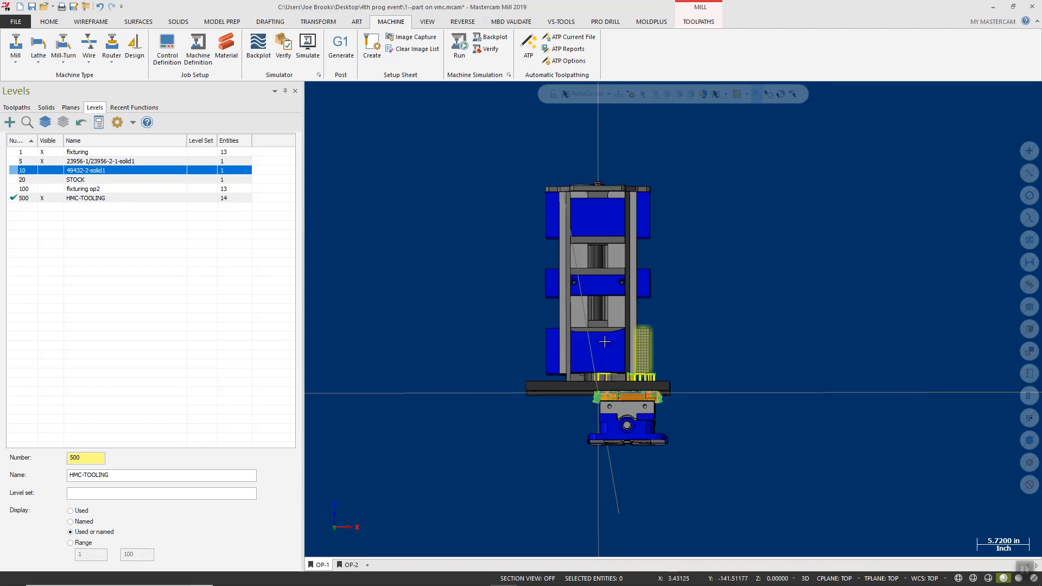
Hide level 1 (fixturing) and level 5 (23956-1/23956-2-1-solid1), and make level 20 (STOCK) visible.
{"action": "middle_click_drag", "start_coordinate": [493, 340], "coordinate": [611, 248]}
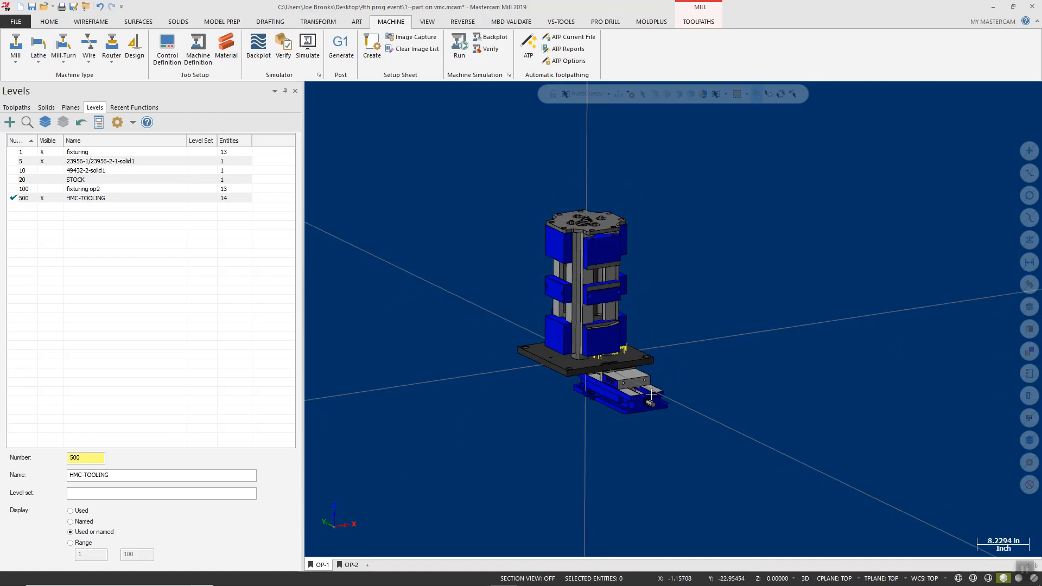
{"action": "scroll", "coordinate": [596, 369], "scroll_direction": "up", "scroll_amount": 4}
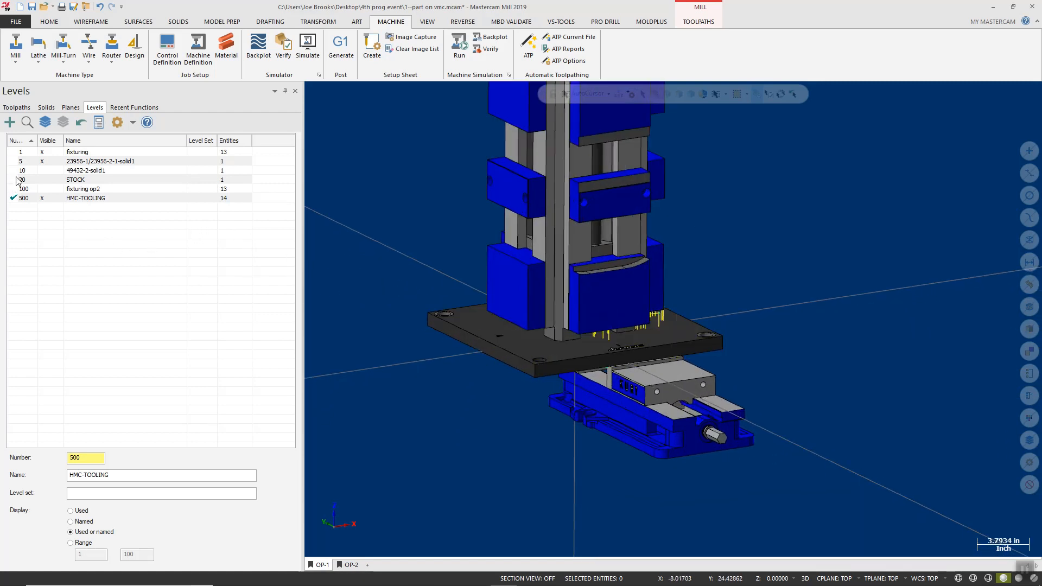
{"action": "left_click", "coordinate": [43, 153]}
{"action": "left_click", "coordinate": [43, 161]}
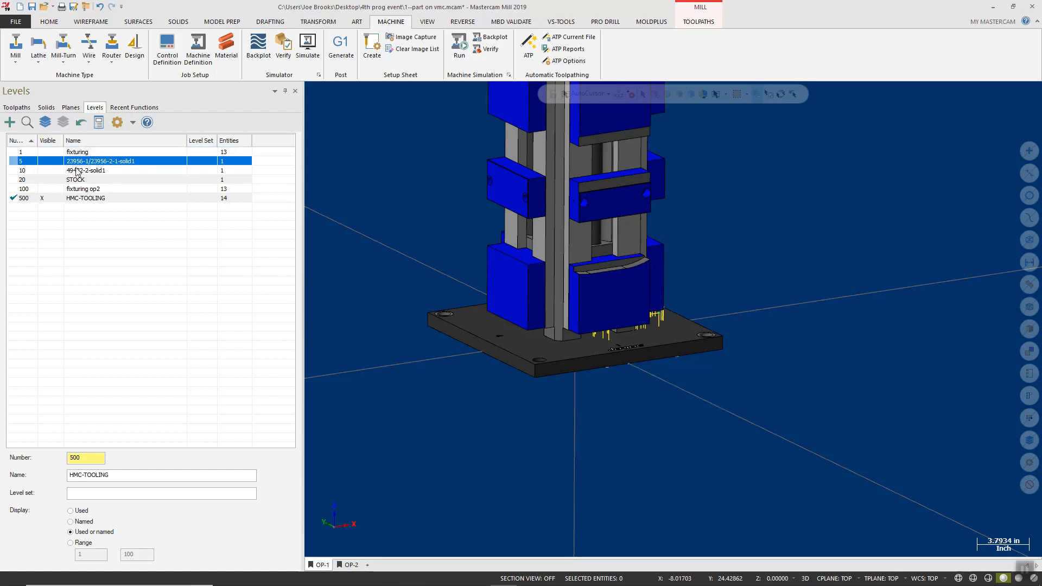
{"action": "left_click", "coordinate": [51, 180]}
Turn off the toolpath display around the stock block.
{"action": "middle_click_drag", "start_coordinate": [526, 421], "coordinate": [527, 387]}
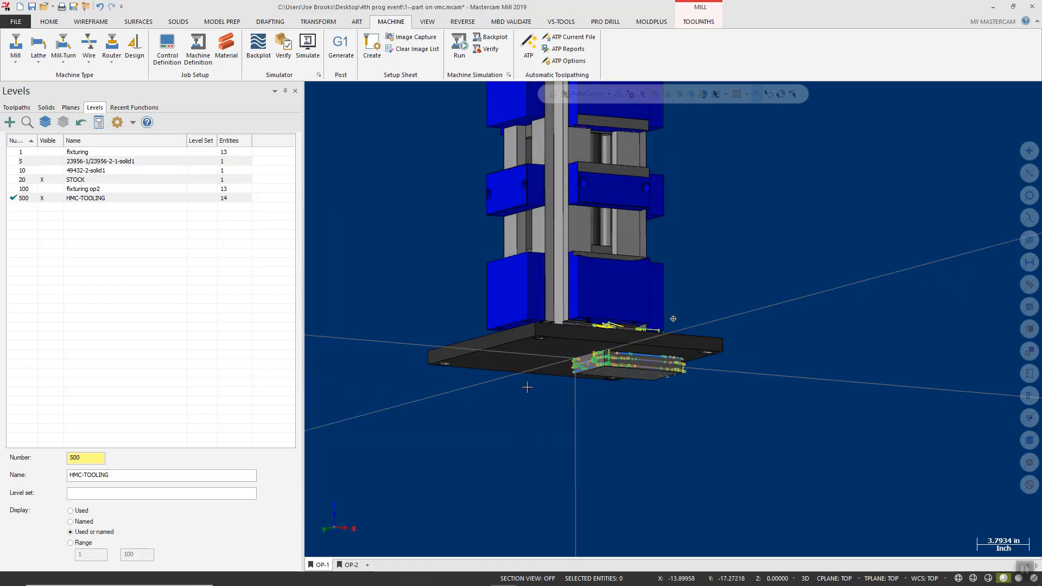
{"action": "scroll", "coordinate": [589, 302], "scroll_direction": "up", "scroll_amount": 6}
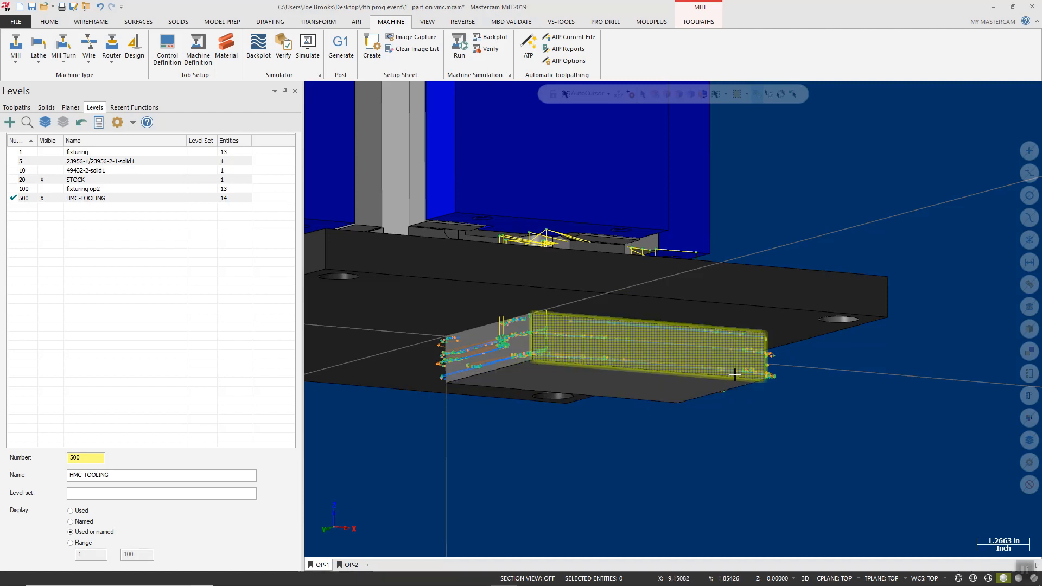
{"action": "key", "text": "alt"}
{"action": "key", "text": "alt+t"}
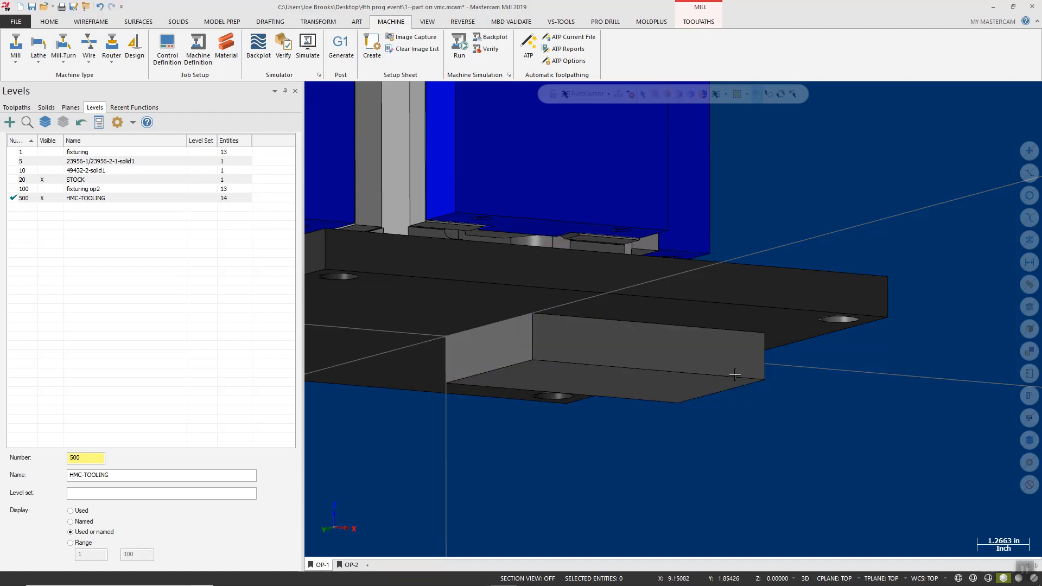
Select all visible tombstone fixture solids, leaving the stock block out of the selection.
{"action": "scroll", "coordinate": [735, 374], "scroll_direction": "down", "scroll_amount": 5}
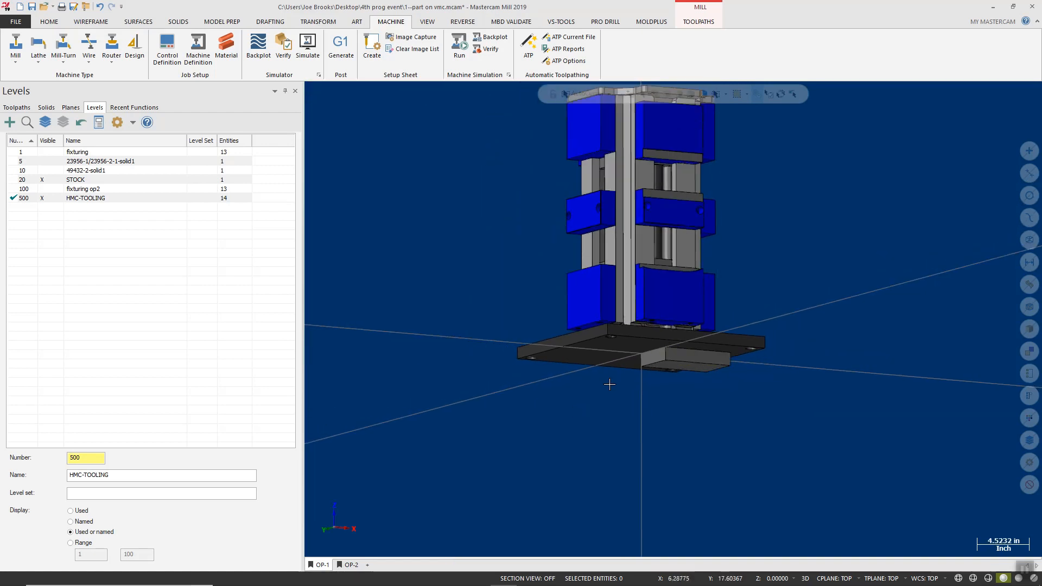
{"action": "scroll", "coordinate": [609, 384], "scroll_direction": "down", "scroll_amount": 4}
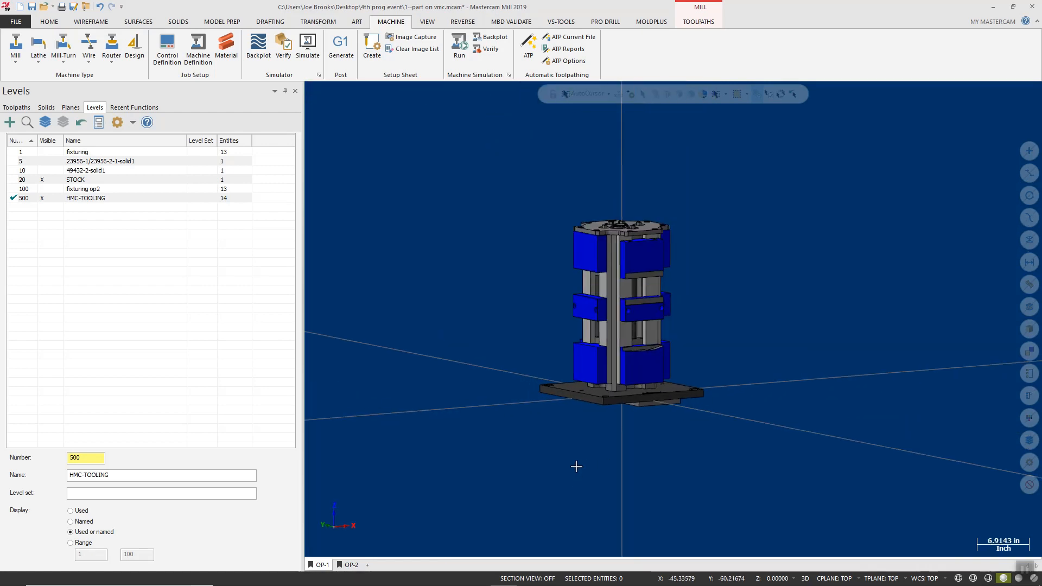
{"action": "scroll", "coordinate": [548, 346], "scroll_direction": "up", "scroll_amount": 2}
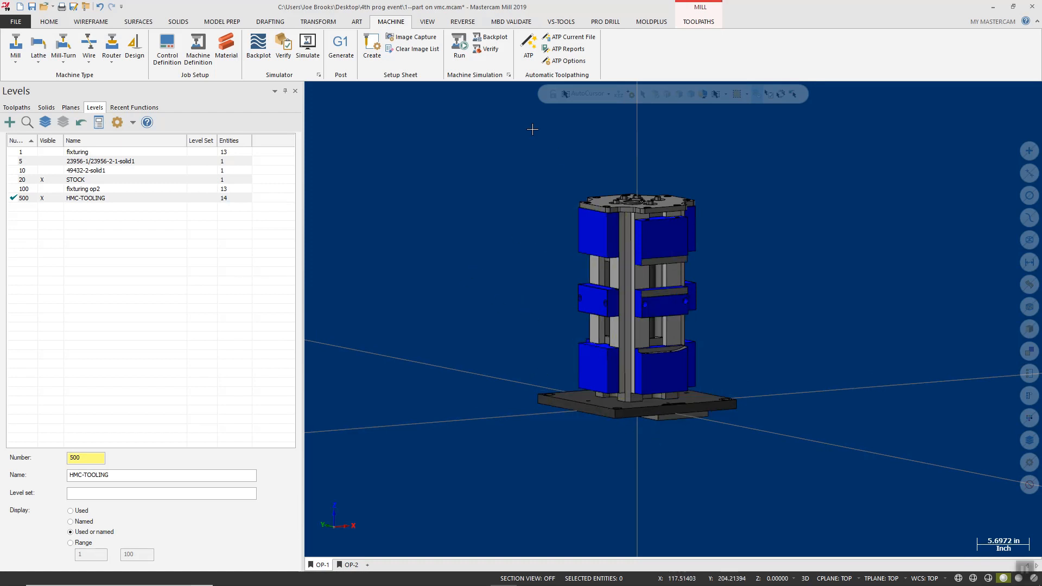
{"action": "left_click_drag", "start_coordinate": [478, 148], "coordinate": [793, 427]}
{"action": "scroll", "coordinate": [655, 453], "scroll_direction": "up", "scroll_amount": 3}
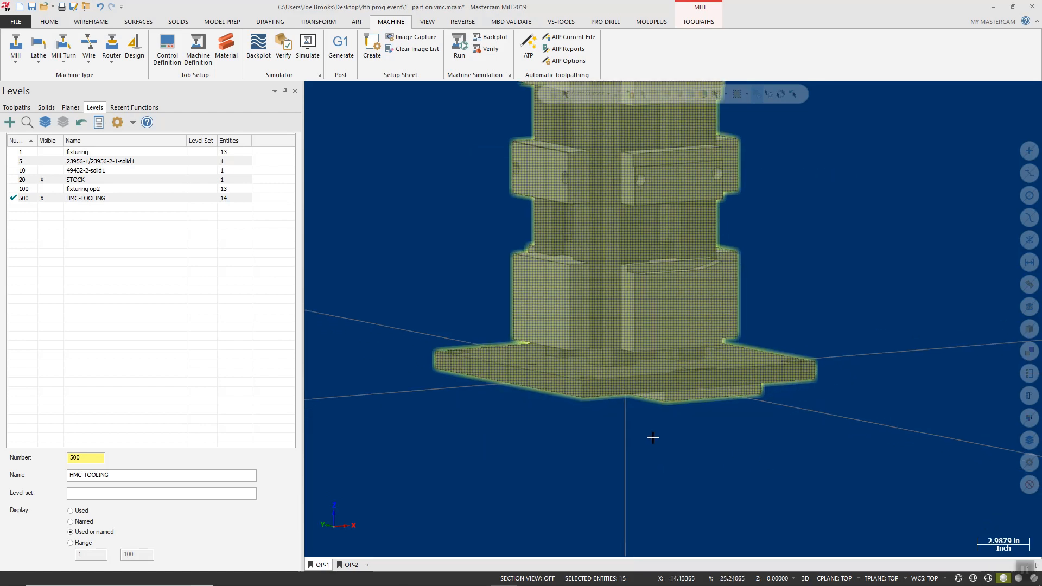
{"action": "mouse_move", "coordinate": [642, 437]}
{"action": "middle_mouse_down"}
{"action": "mouse_move", "coordinate": [638, 382]}
{"action": "mouse_move", "coordinate": [639, 433]}
{"action": "mouse_move", "coordinate": [634, 422]}
{"action": "middle_mouse_up"}
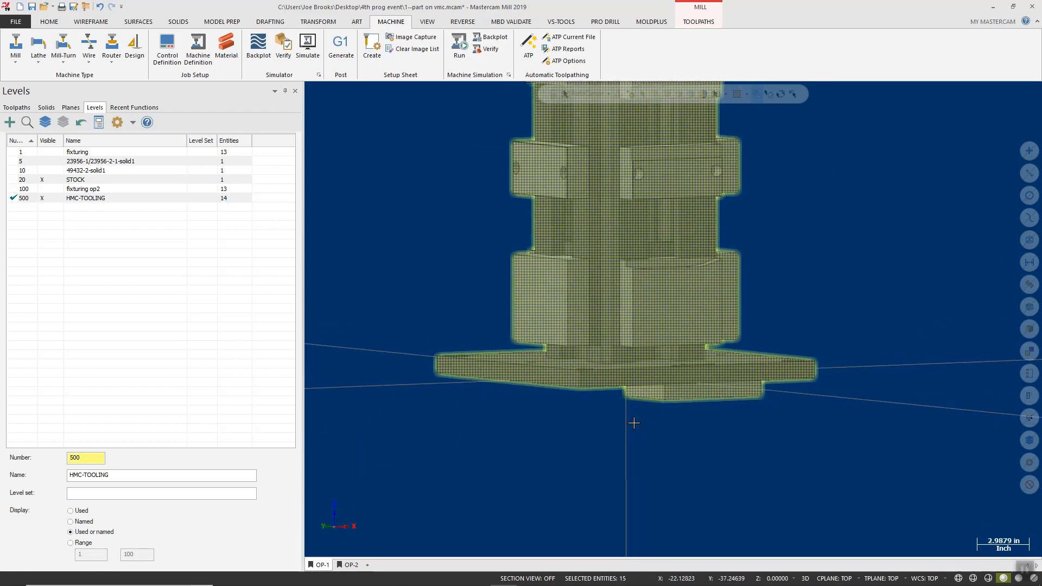
{"action": "left_click", "coordinate": [711, 394]}
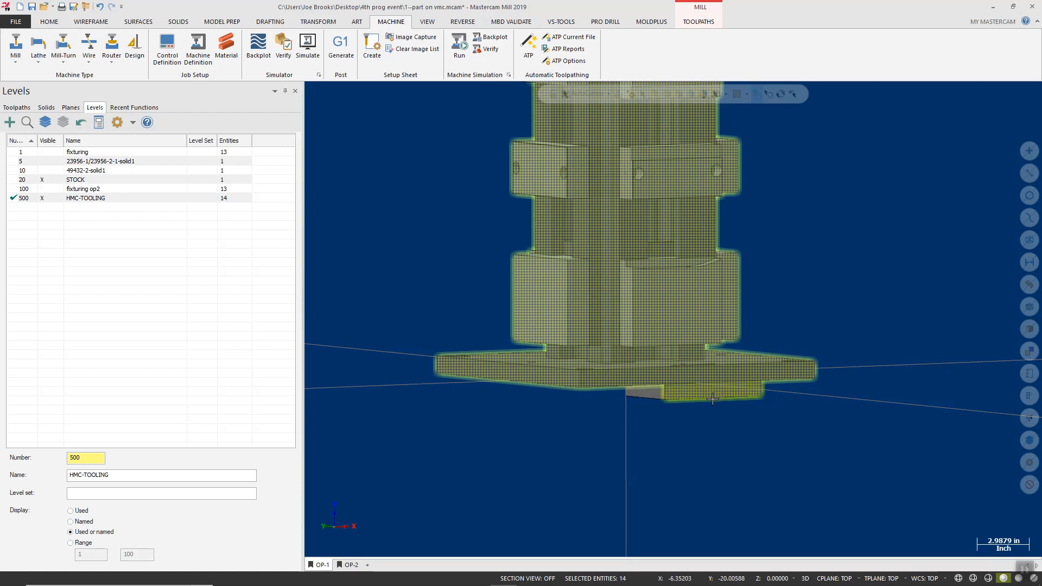
Start a Dynamic transform of the selected fixture and place the gnomon origin at the midpoint of the upper front vise jaw's step edge.
{"action": "scroll", "coordinate": [600, 493], "scroll_direction": "down", "scroll_amount": 2}
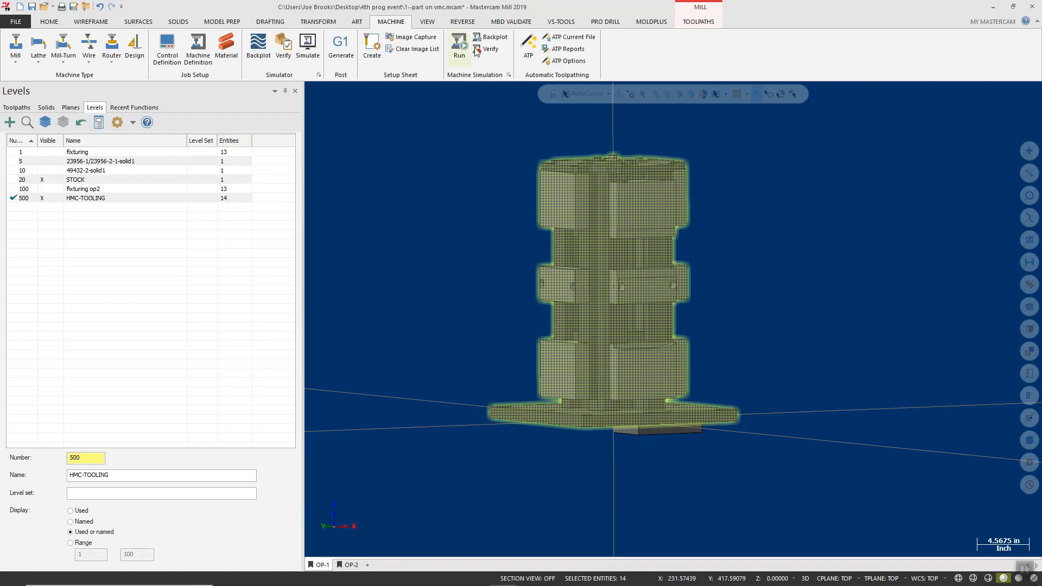
{"action": "left_click", "coordinate": [319, 22]}
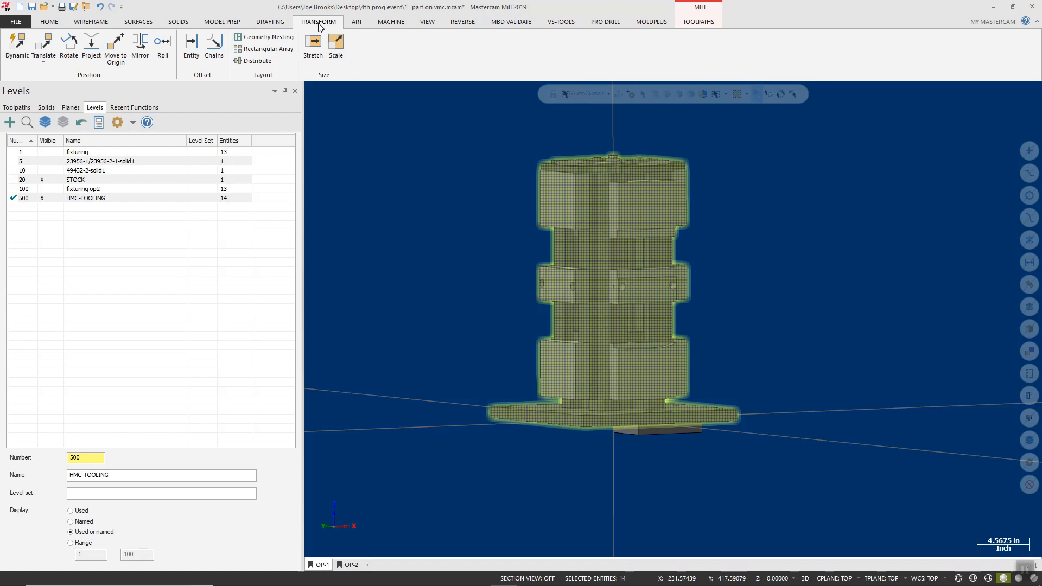
{"action": "left_click", "coordinate": [19, 47]}
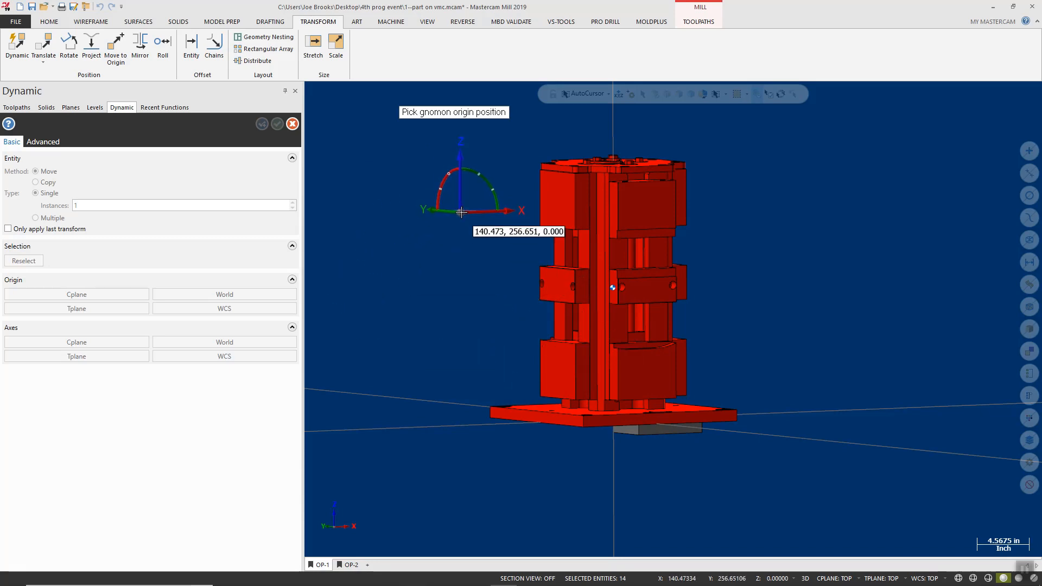
{"action": "scroll", "coordinate": [728, 228], "scroll_direction": "up", "scroll_amount": 6}
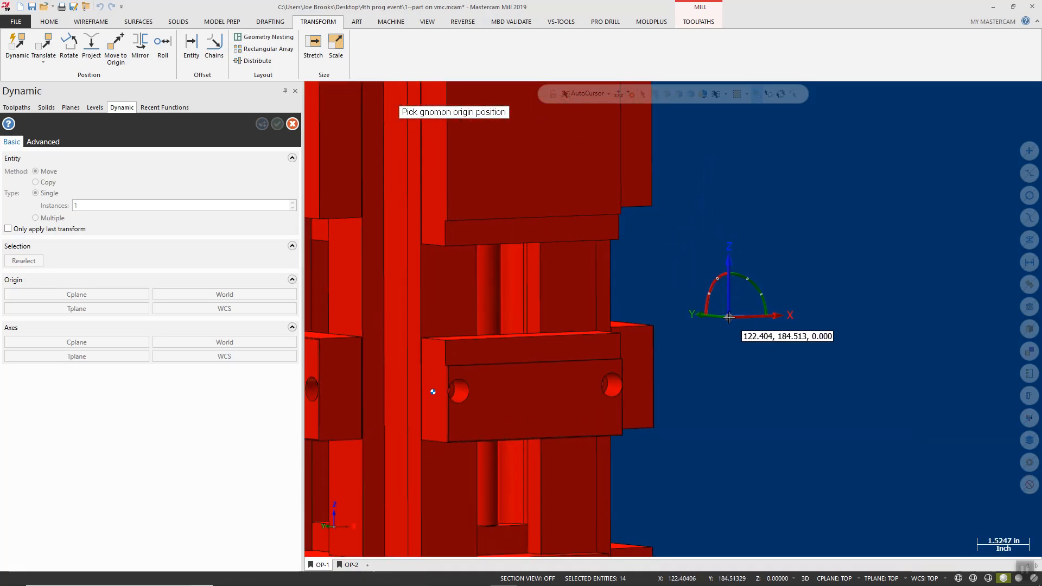
{"action": "middle_click_drag", "start_coordinate": [705, 268], "coordinate": [782, 254]}
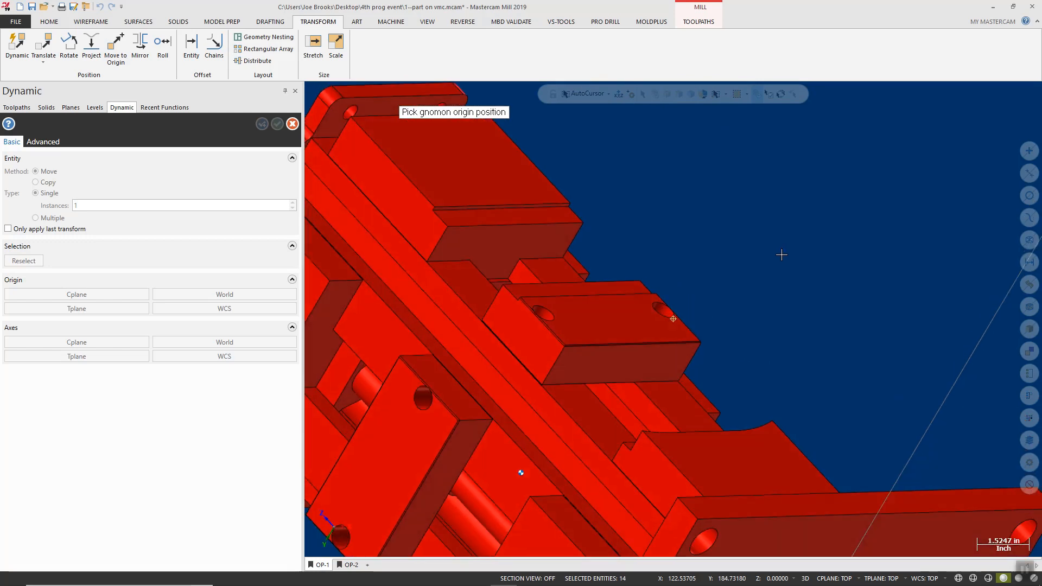
{"action": "scroll", "coordinate": [483, 228], "scroll_direction": "up", "scroll_amount": 5}
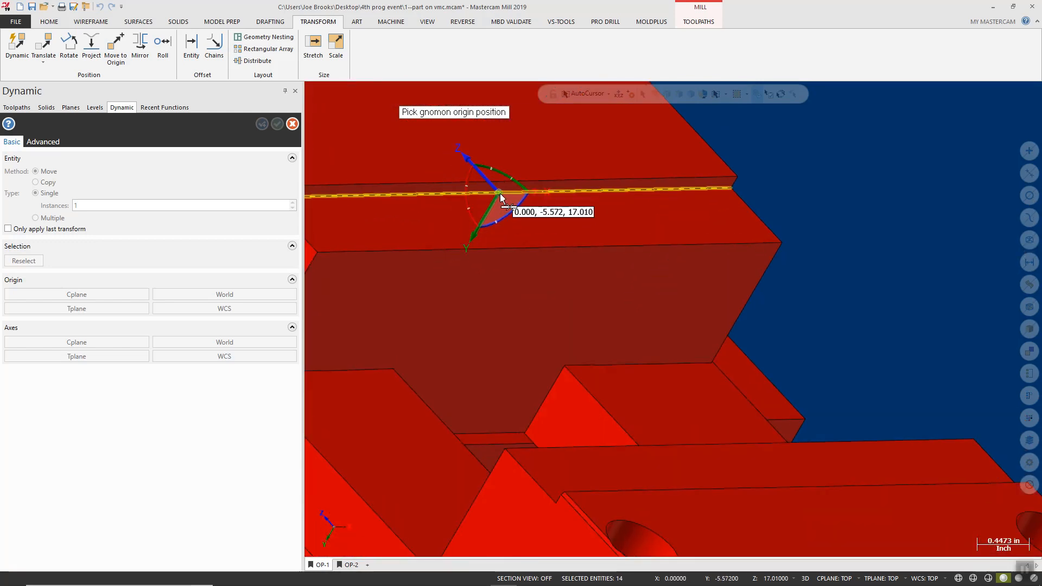
{"action": "left_click", "coordinate": [499, 193]}
Move the fixture by its gnomon origin to the midpoint of the stock block's bottom front edge.
{"action": "scroll", "coordinate": [590, 228], "scroll_direction": "down", "scroll_amount": 3}
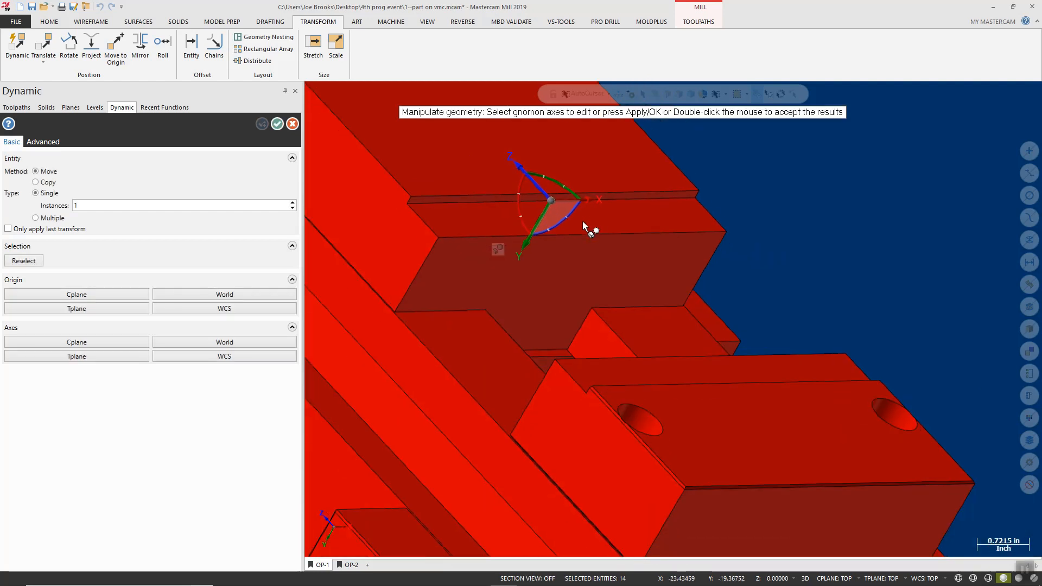
{"action": "scroll", "coordinate": [510, 184], "scroll_direction": "down", "scroll_amount": 3}
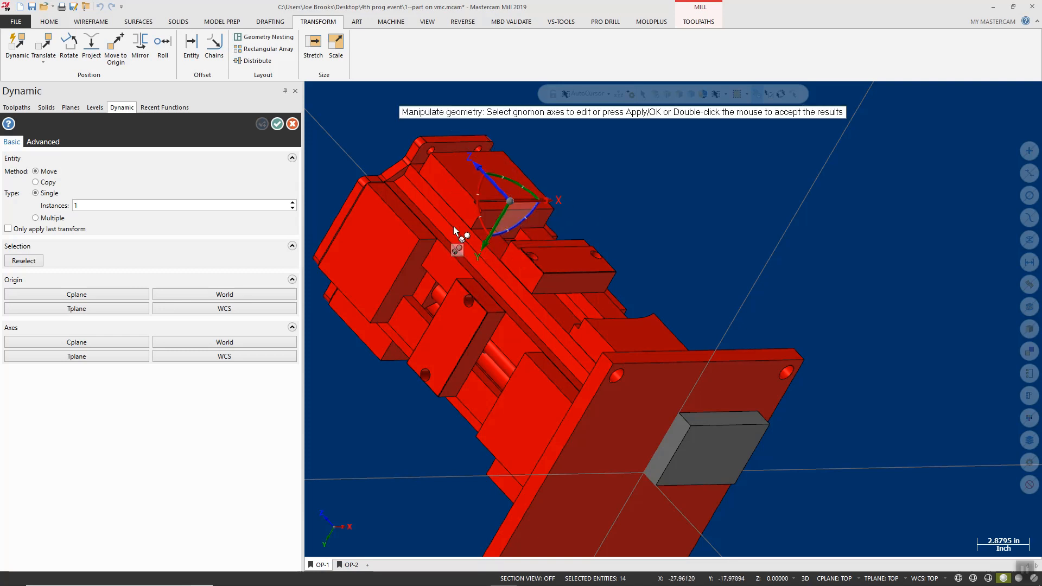
{"action": "left_click", "coordinate": [509, 202]}
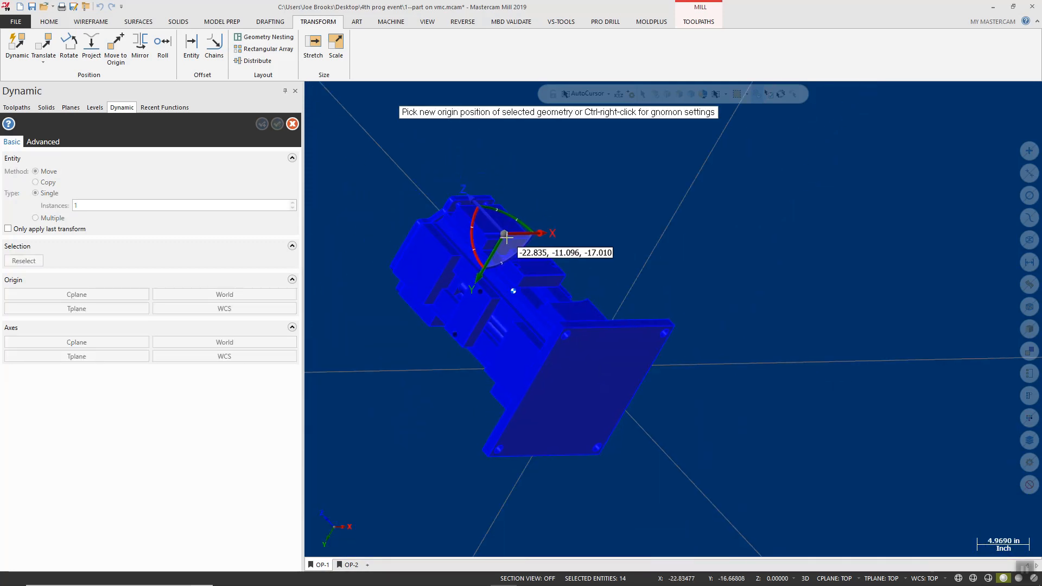
{"action": "scroll", "coordinate": [615, 380], "scroll_direction": "up", "scroll_amount": 10}
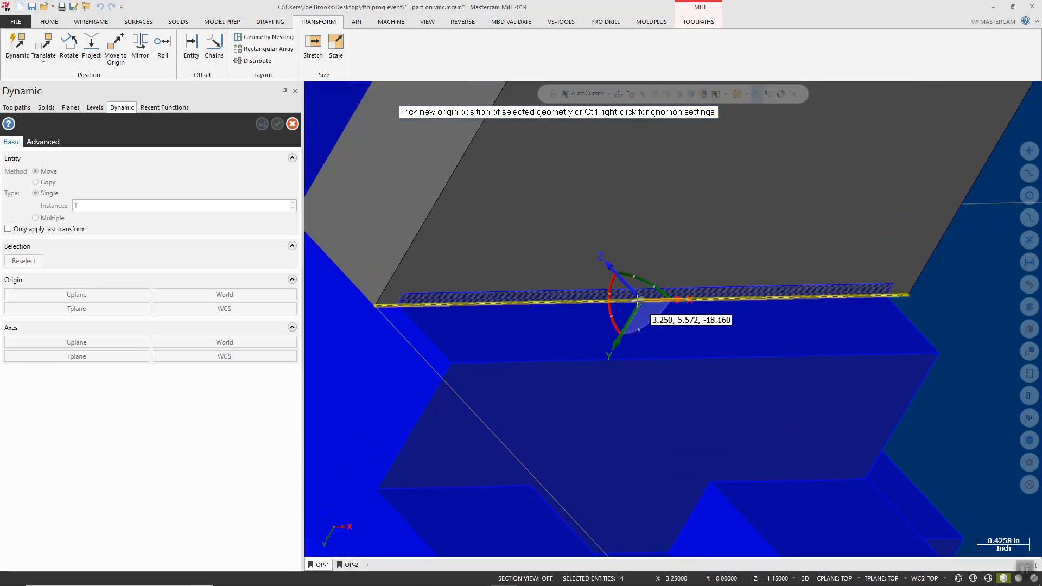
{"action": "left_click", "coordinate": [637, 300]}
Rotate the fixture -90 degrees about the gnomon's X axis and accept the transform.
{"action": "scroll", "coordinate": [504, 407], "scroll_direction": "down", "scroll_amount": 4}
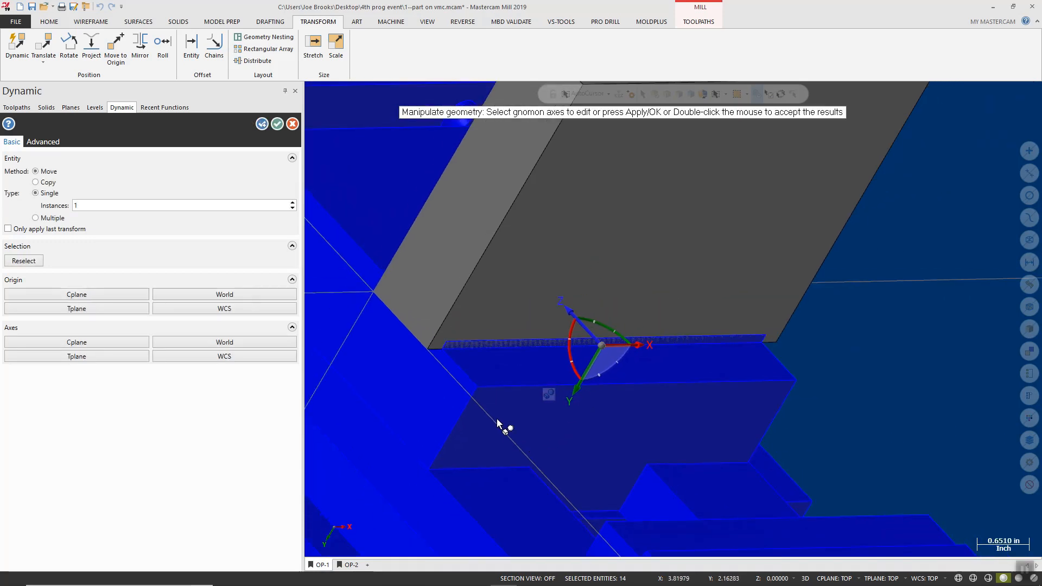
{"action": "mouse_move", "coordinate": [492, 380]}
{"action": "middle_mouse_down"}
{"action": "mouse_move", "coordinate": [483, 392]}
{"action": "mouse_move", "coordinate": [481, 354]}
{"action": "mouse_move", "coordinate": [494, 395]}
{"action": "middle_mouse_up"}
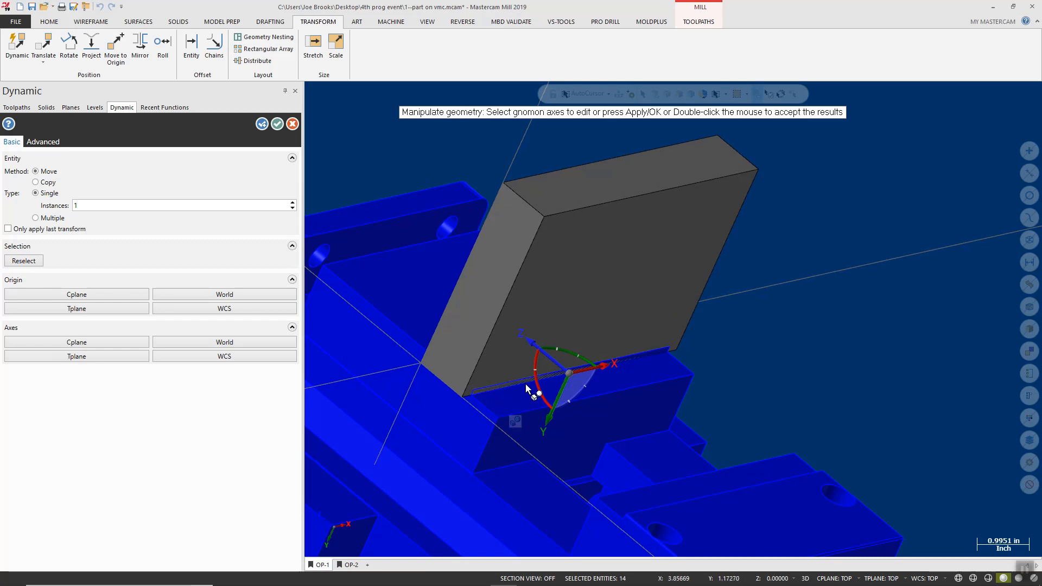
{"action": "left_click", "coordinate": [543, 398]}
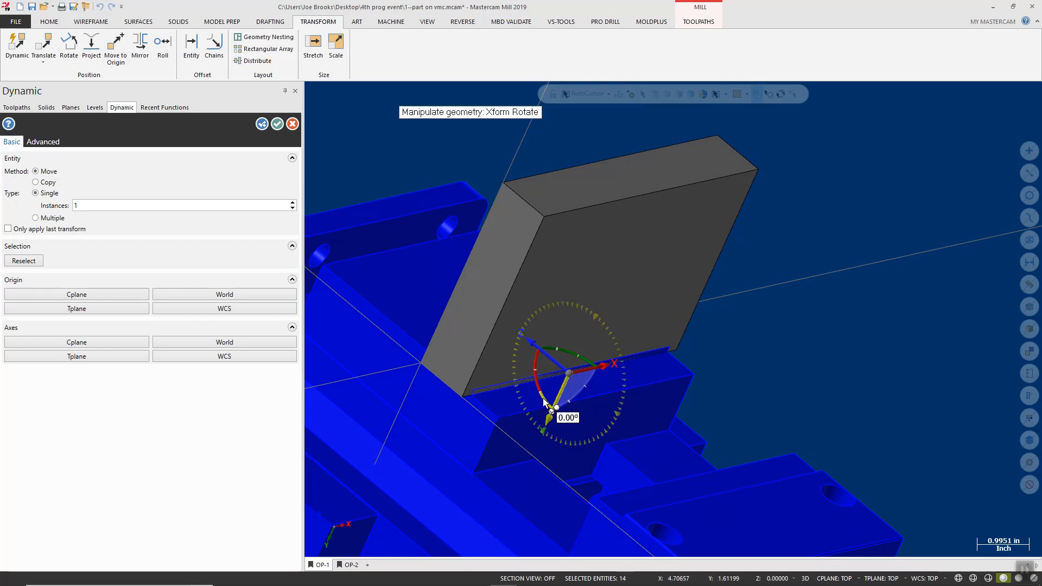
{"action": "left_click", "coordinate": [543, 398]}
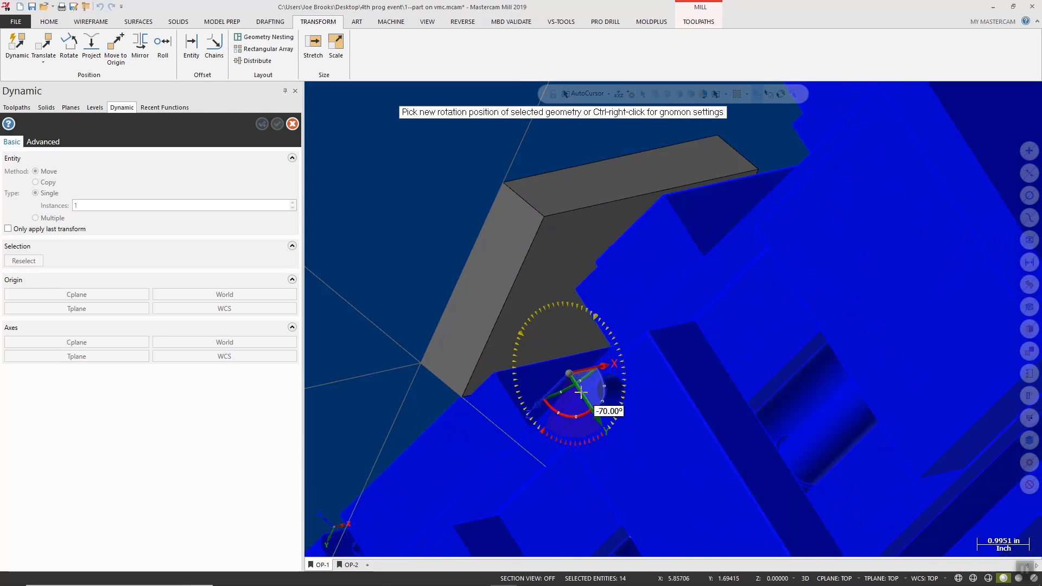
{"action": "type", "text": "-90"}
{"action": "key", "text": "Return"}
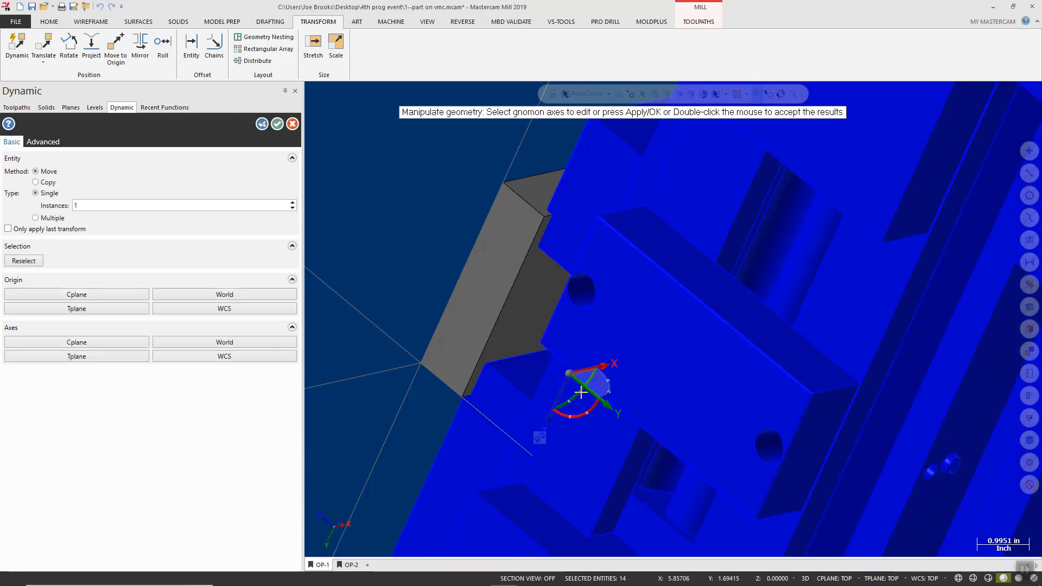
{"action": "double_click", "coordinate": [558, 411]}
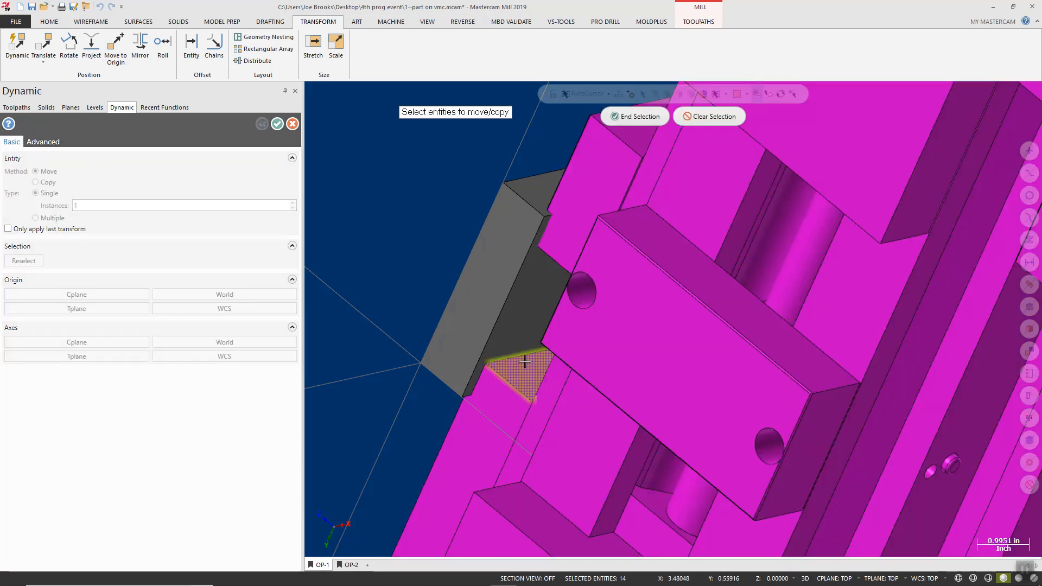
Leave the Dynamic transform and clear the transform result colors from the fixture.
{"action": "scroll", "coordinate": [549, 332], "scroll_direction": "down", "scroll_amount": 5}
{"action": "middle_click_drag", "start_coordinate": [549, 332], "coordinate": [648, 446]}
{"action": "scroll", "coordinate": [533, 338], "scroll_direction": "down", "scroll_amount": 3}
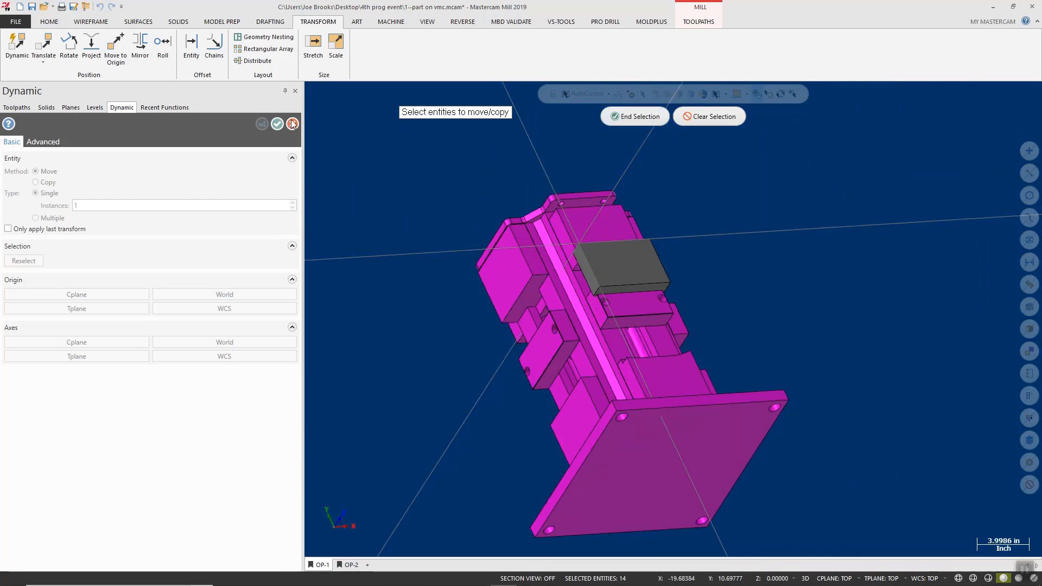
{"action": "right_click", "coordinate": [441, 182]}
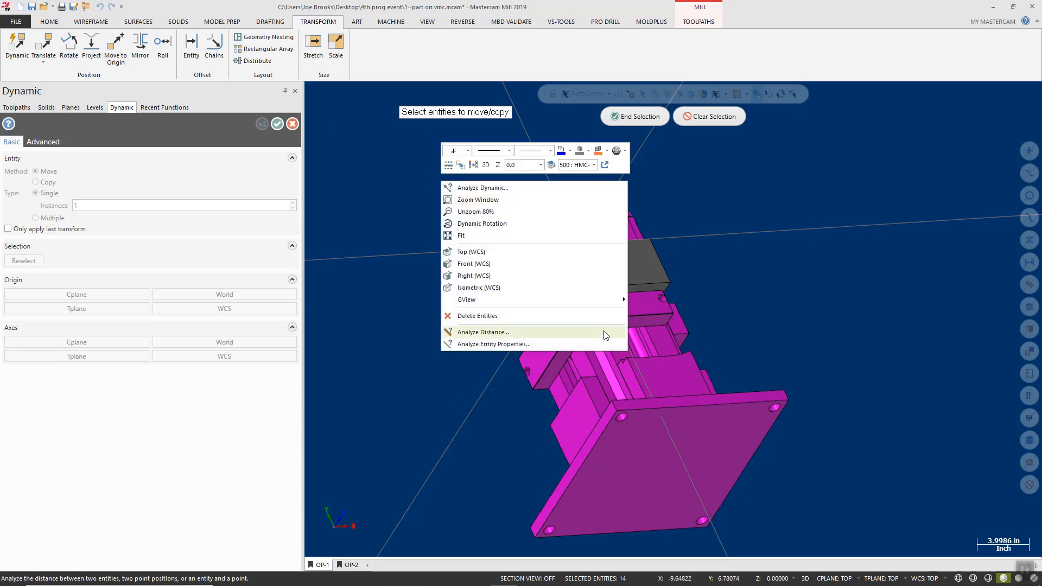
{"action": "left_click", "coordinate": [475, 165]}
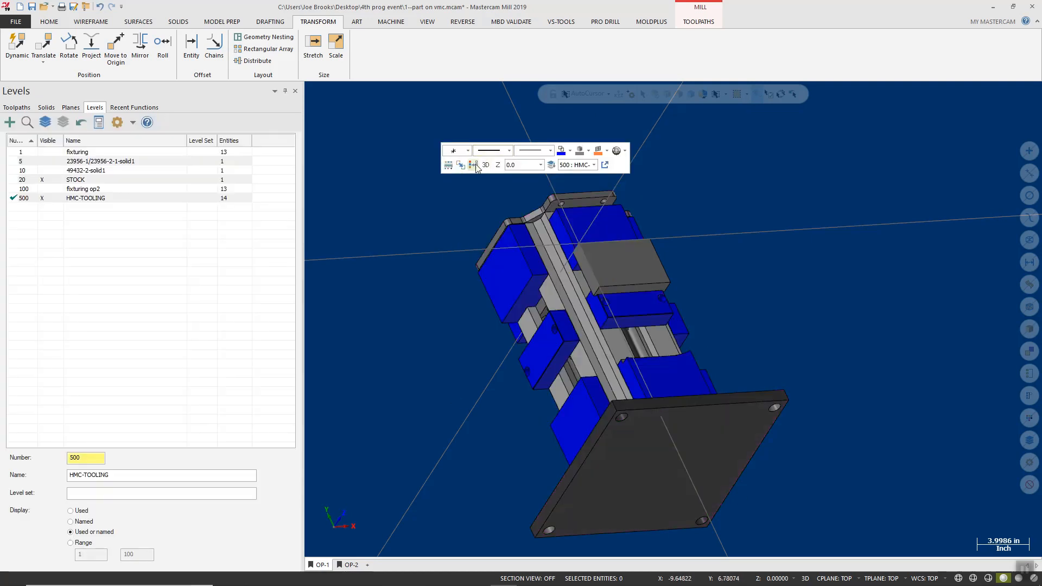
{"action": "scroll", "coordinate": [450, 217], "scroll_direction": "down", "scroll_amount": 3}
{"action": "scroll", "coordinate": [624, 183], "scroll_direction": "down", "scroll_amount": 2}
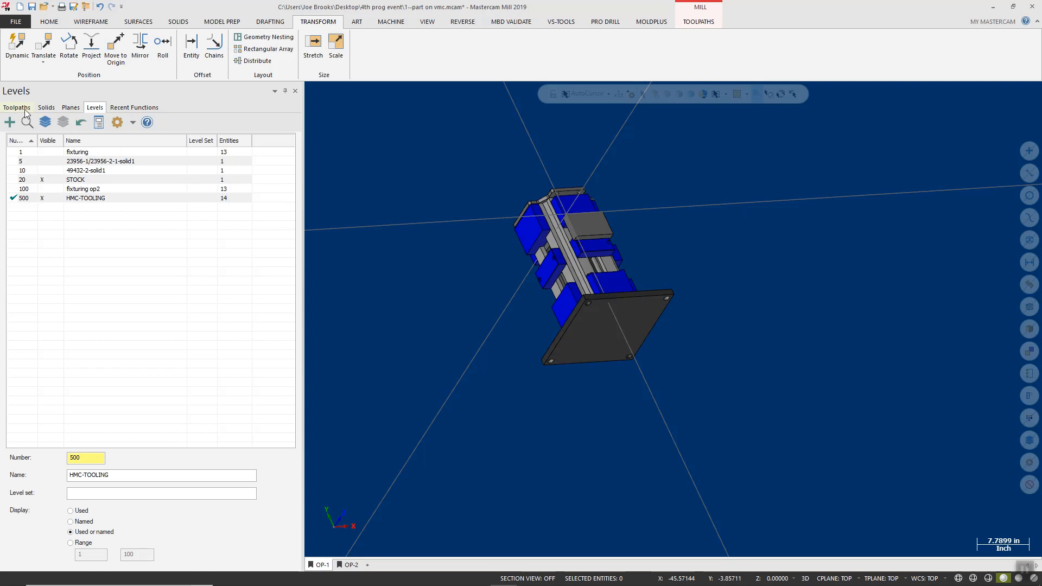
Start a new dynamic plane with its origin at the center of the tombstone base plate's underside, midway between opposite edge midpoints.
{"action": "left_click", "coordinate": [69, 107]}
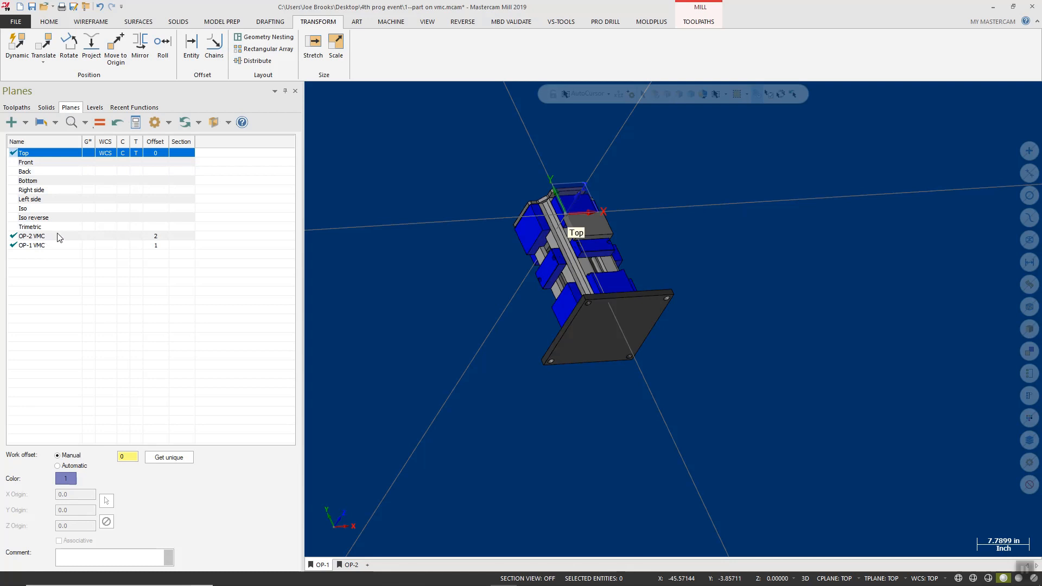
{"action": "scroll", "coordinate": [586, 309], "scroll_direction": "up", "scroll_amount": 3}
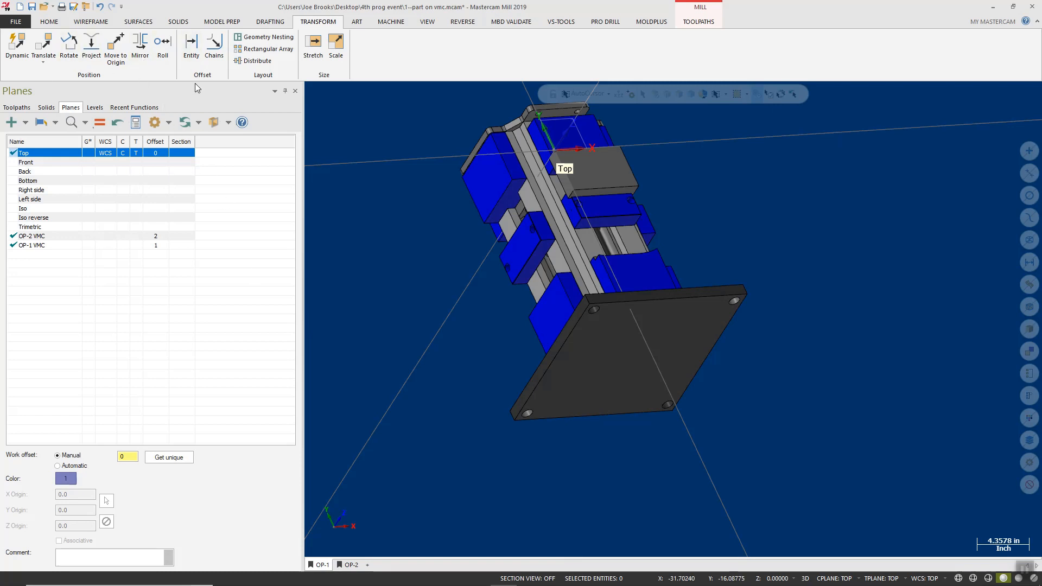
{"action": "left_click", "coordinate": [334, 525]}
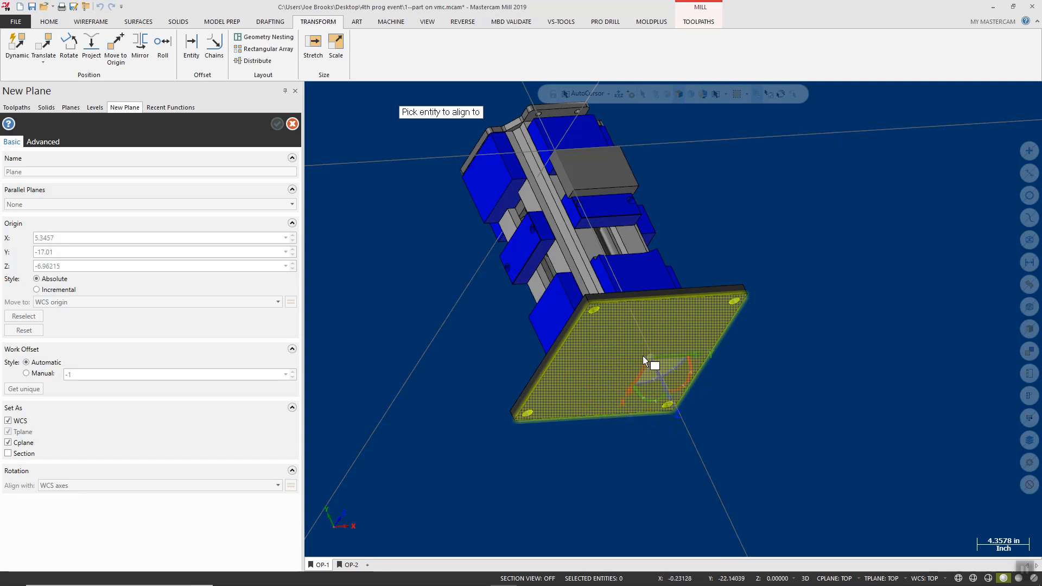
{"action": "scroll", "coordinate": [692, 398], "scroll_direction": "up", "scroll_amount": 2}
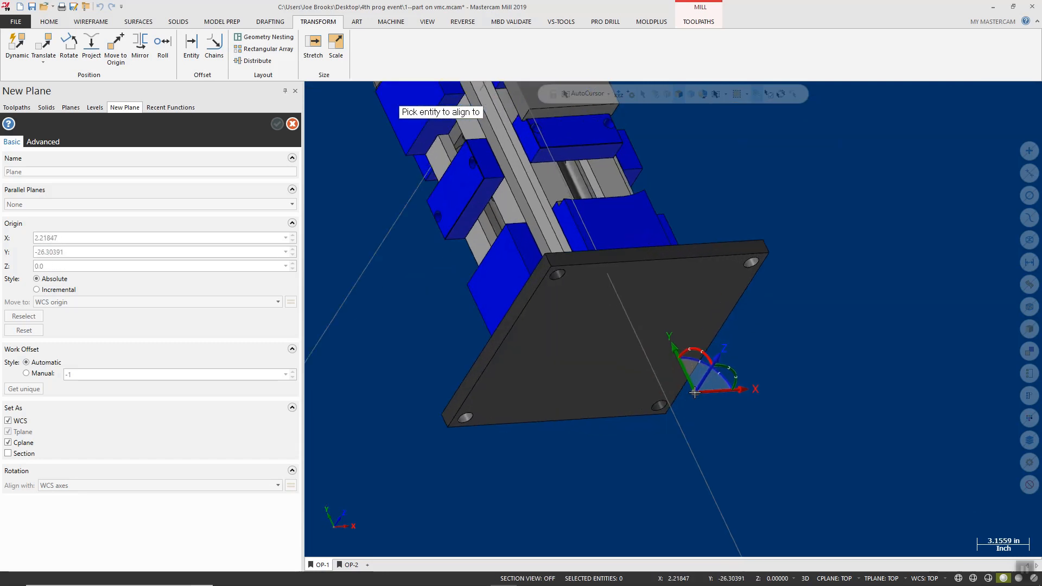
{"action": "scroll", "coordinate": [662, 371], "scroll_direction": "up", "scroll_amount": 2}
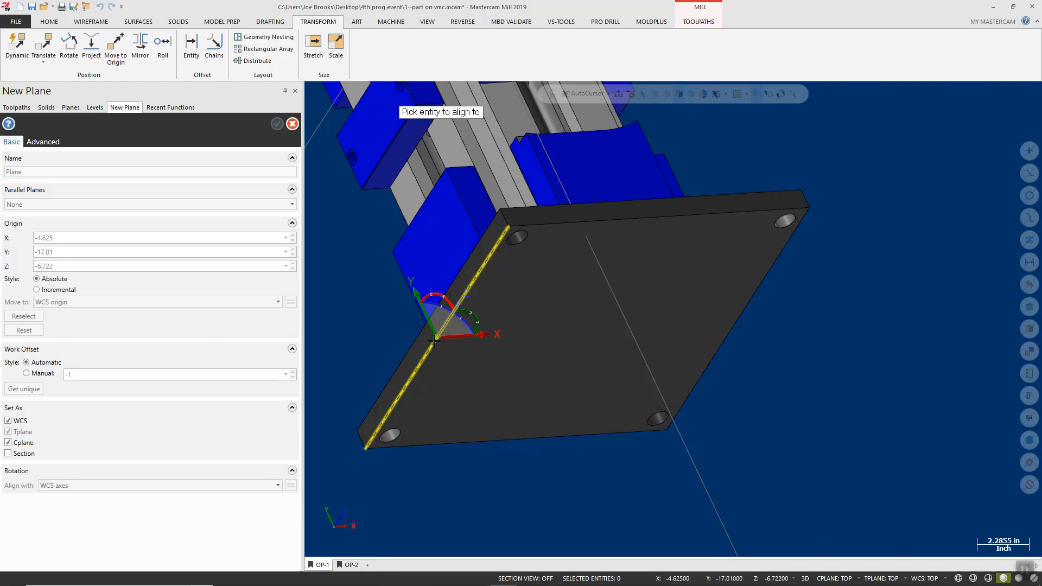
{"action": "left_click", "coordinate": [434, 339]}
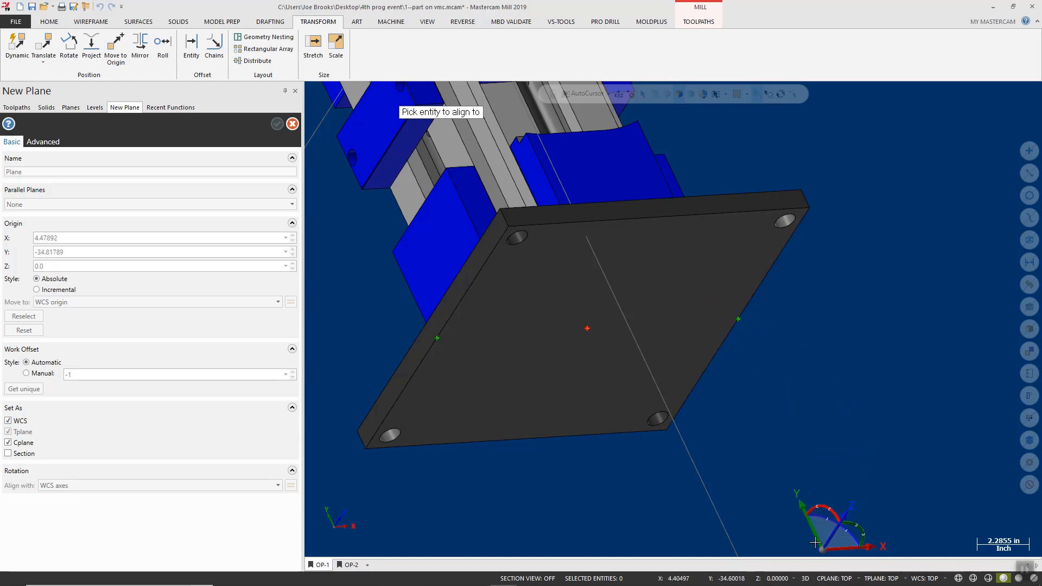
{"action": "left_click", "coordinate": [587, 329]}
Rotate the new plane -90 degrees about the gnomon's X axis.
{"action": "scroll", "coordinate": [588, 332], "scroll_direction": "down", "scroll_amount": 5}
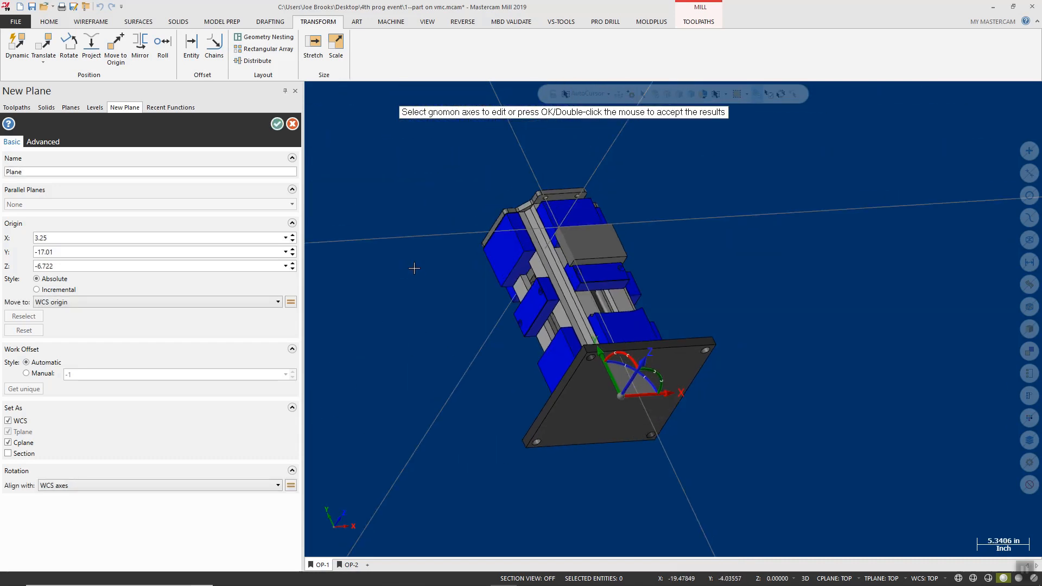
{"action": "scroll", "coordinate": [545, 391], "scroll_direction": "up", "scroll_amount": 2}
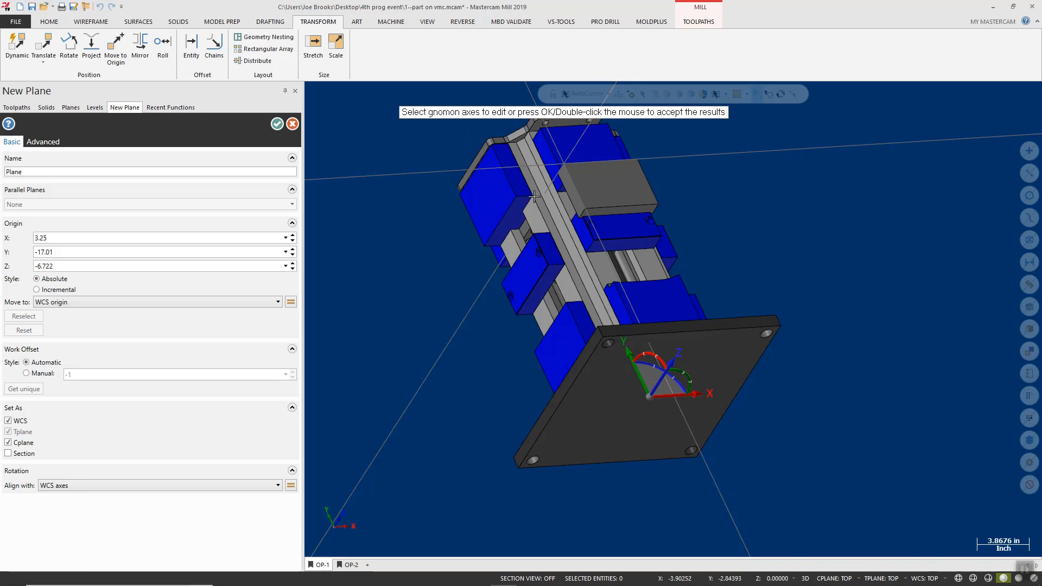
{"action": "scroll", "coordinate": [636, 351], "scroll_direction": "up", "scroll_amount": 2}
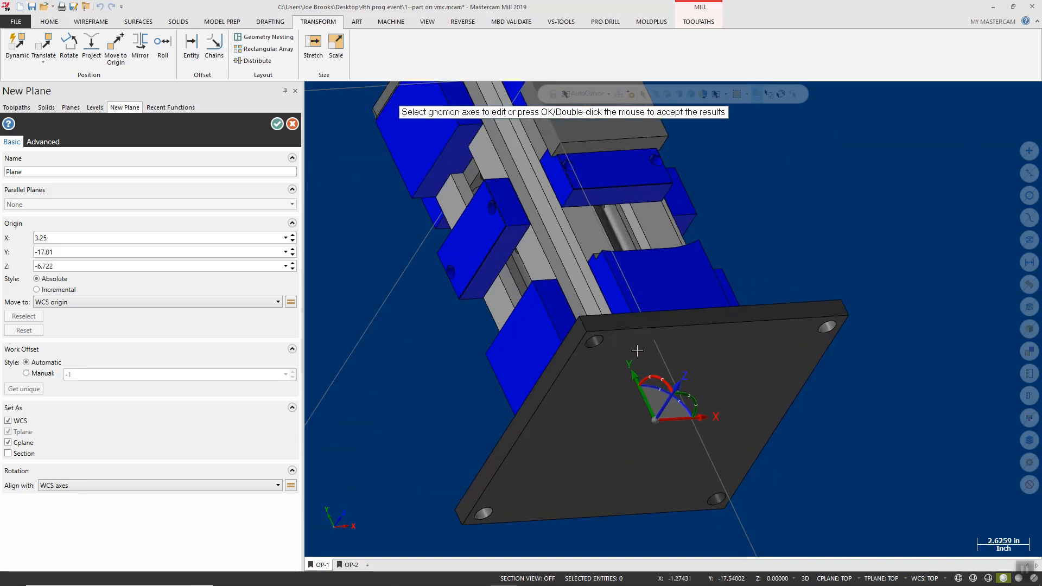
{"action": "left_click", "coordinate": [665, 376]}
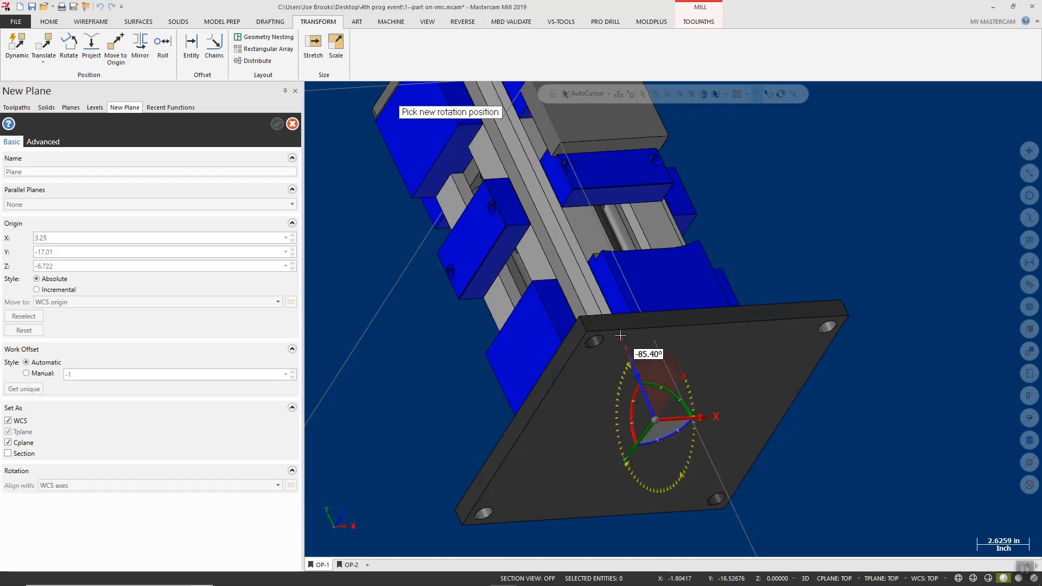
{"action": "type", "text": "-9"}
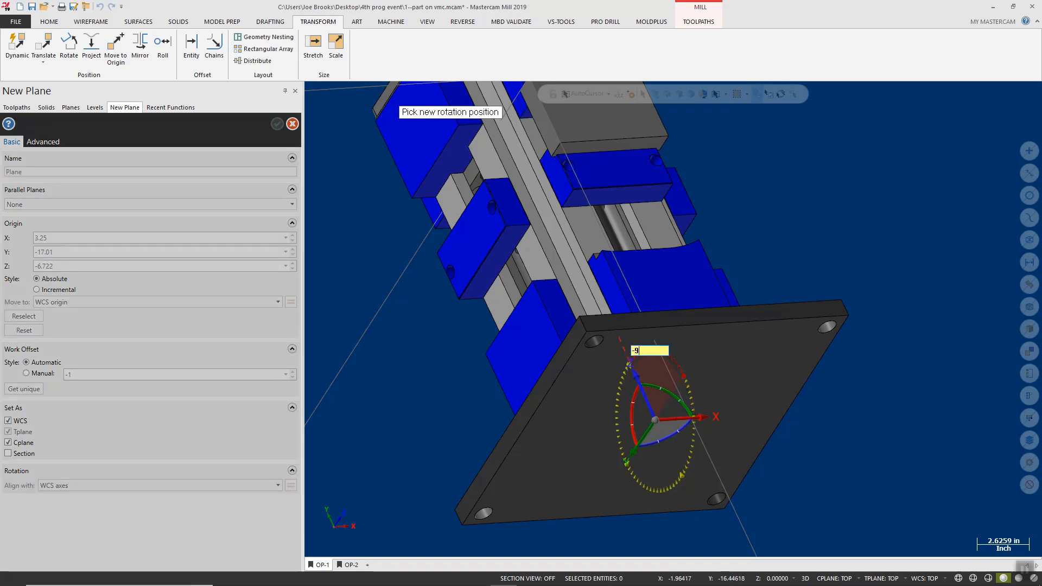
{"action": "type", "text": "0"}
{"action": "key", "text": "Return"}
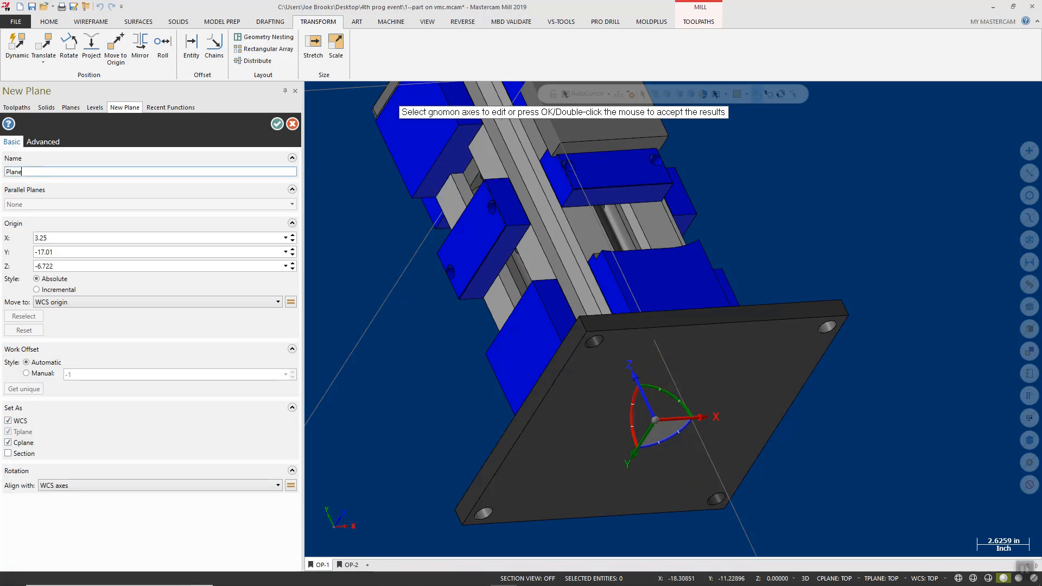
Name the new plane HMC-WCS and accept it.
{"action": "double_click", "coordinate": [32, 170]}
{"action": "type", "text": "HMC-WCS"}
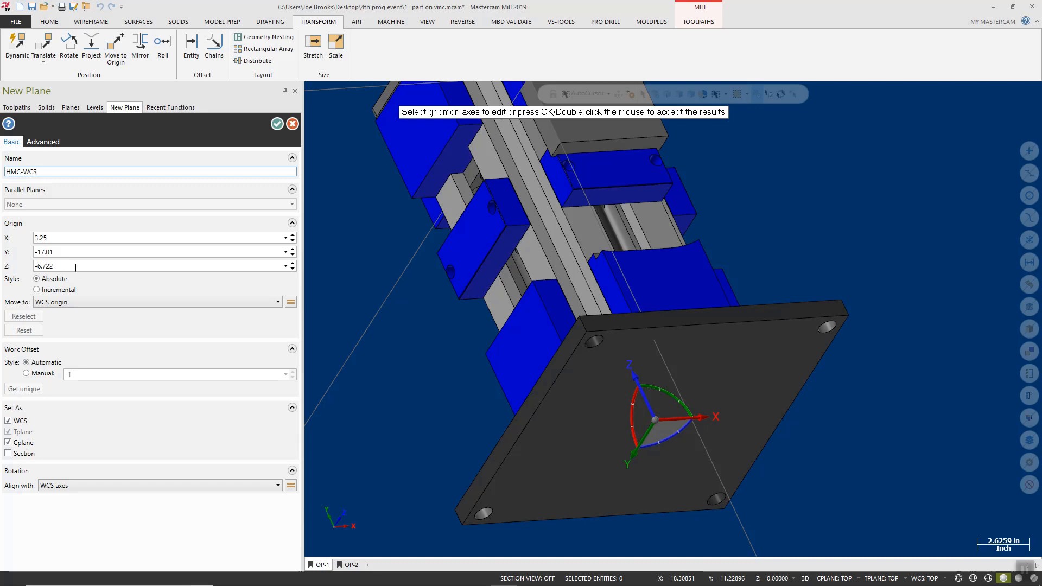
{"action": "left_click", "coordinate": [277, 124]}
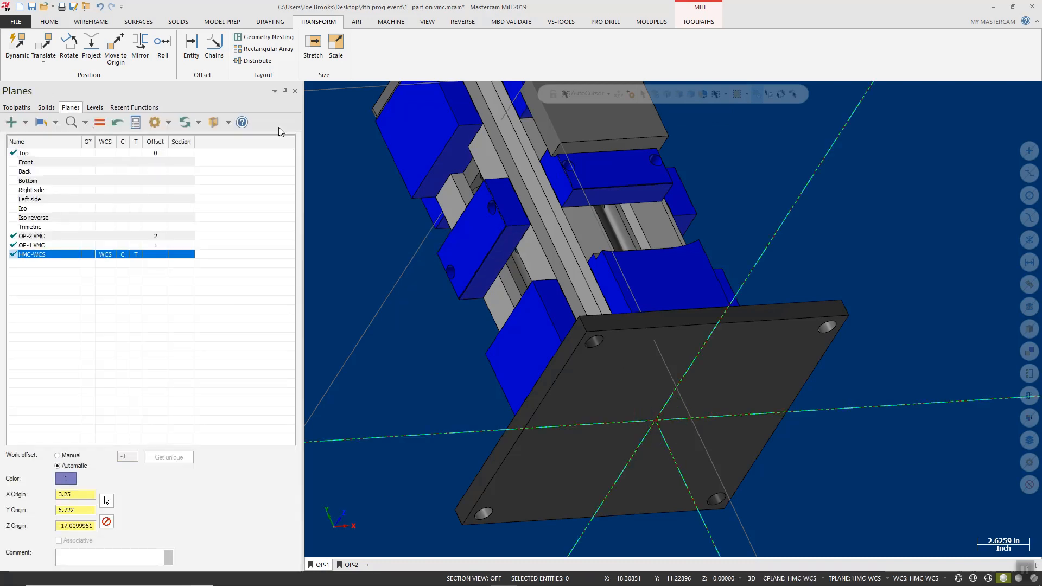
{"action": "scroll", "coordinate": [847, 358], "scroll_direction": "down", "scroll_amount": 5}
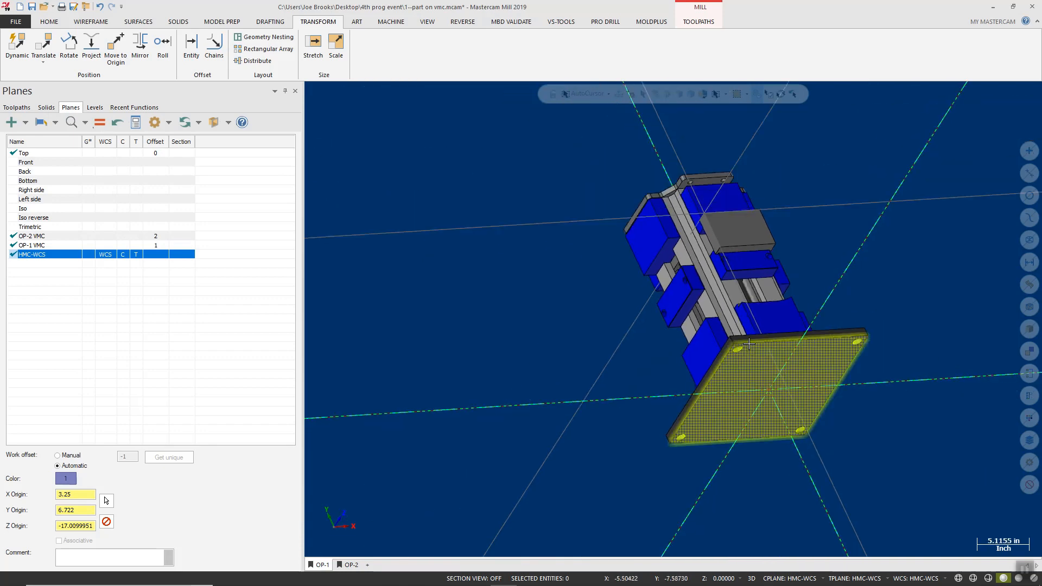
{"action": "mouse_move", "coordinate": [611, 305]}
{"action": "middle_mouse_down"}
{"action": "mouse_move", "coordinate": [624, 382]}
{"action": "mouse_move", "coordinate": [651, 398]}
{"action": "middle_mouse_up"}
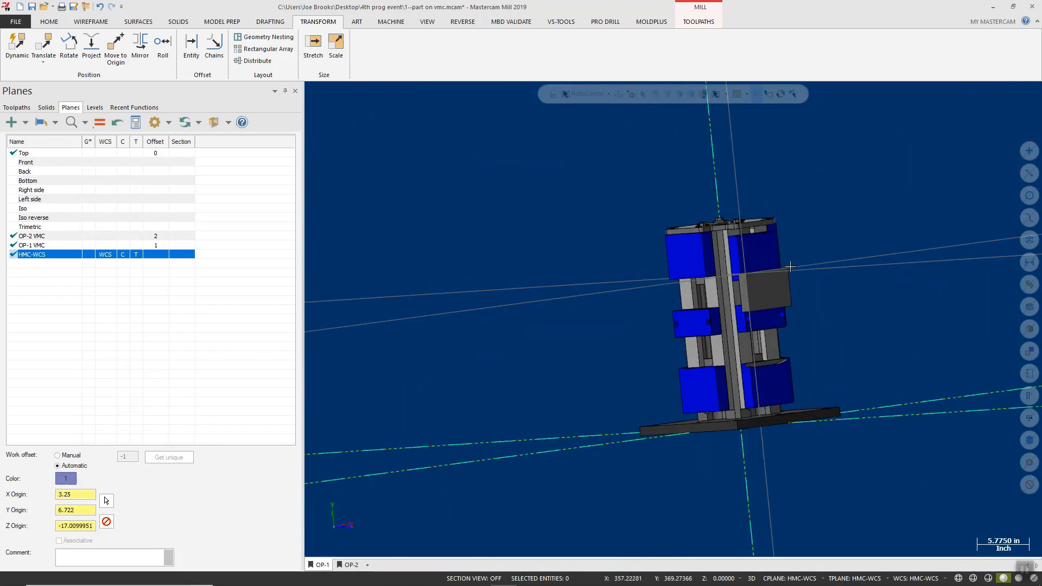
{"action": "scroll", "coordinate": [862, 364], "scroll_direction": "up", "scroll_amount": 2}
{"action": "mouse_move", "coordinate": [737, 383]}
{"action": "middle_mouse_down"}
{"action": "mouse_move", "coordinate": [773, 405]}
{"action": "mouse_move", "coordinate": [728, 394]}
{"action": "middle_mouse_up"}
{"action": "scroll", "coordinate": [728, 395], "scroll_direction": "up", "scroll_amount": 1}
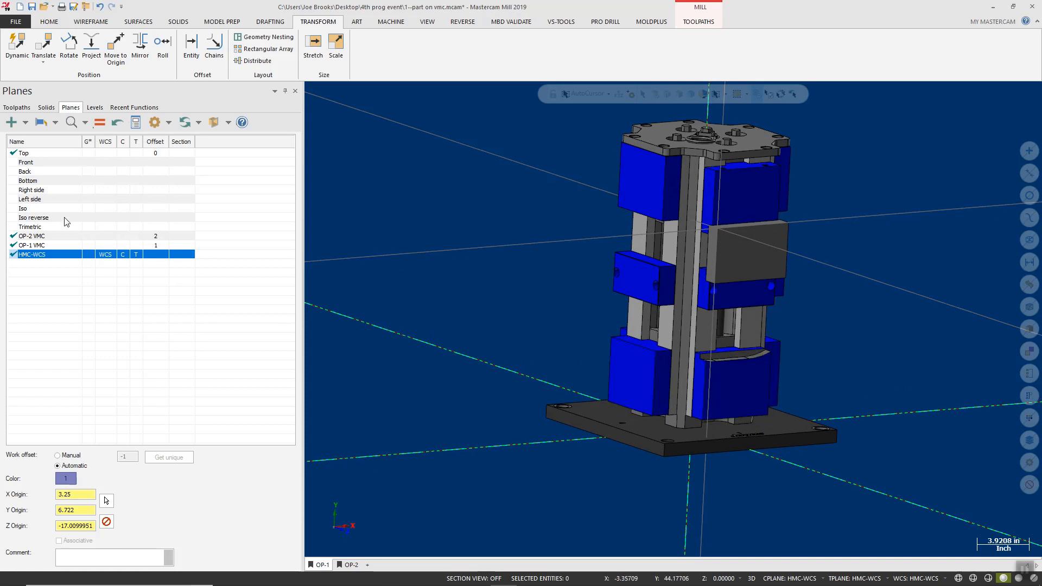
Copy the OP-1 toolpath group after Toolpath Group-1 in Machine Group-2, accepting the compatibility changes and using the existing tools.
{"action": "left_click", "coordinate": [17, 108]}
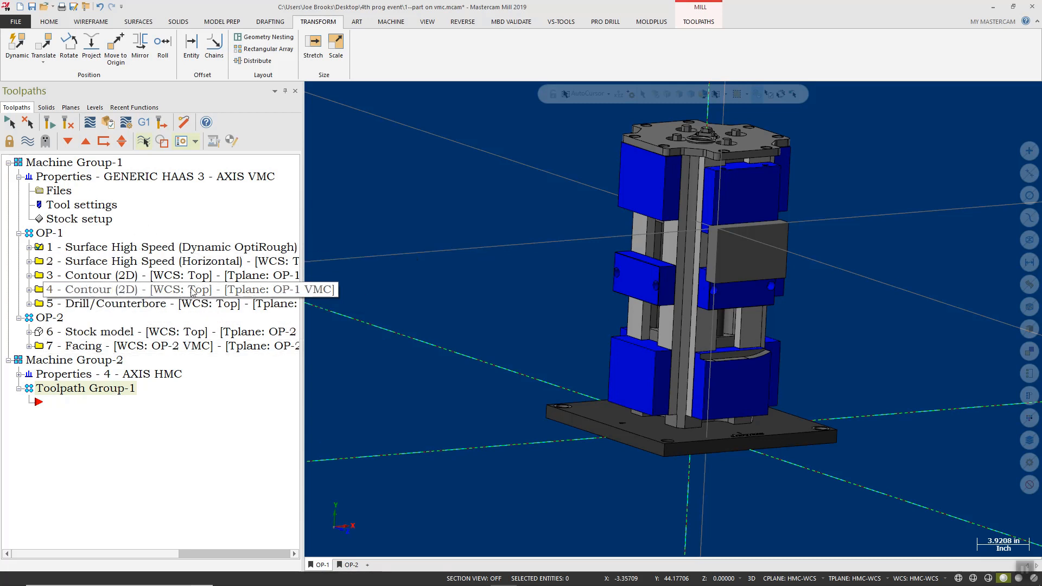
{"action": "left_click", "coordinate": [158, 249]}
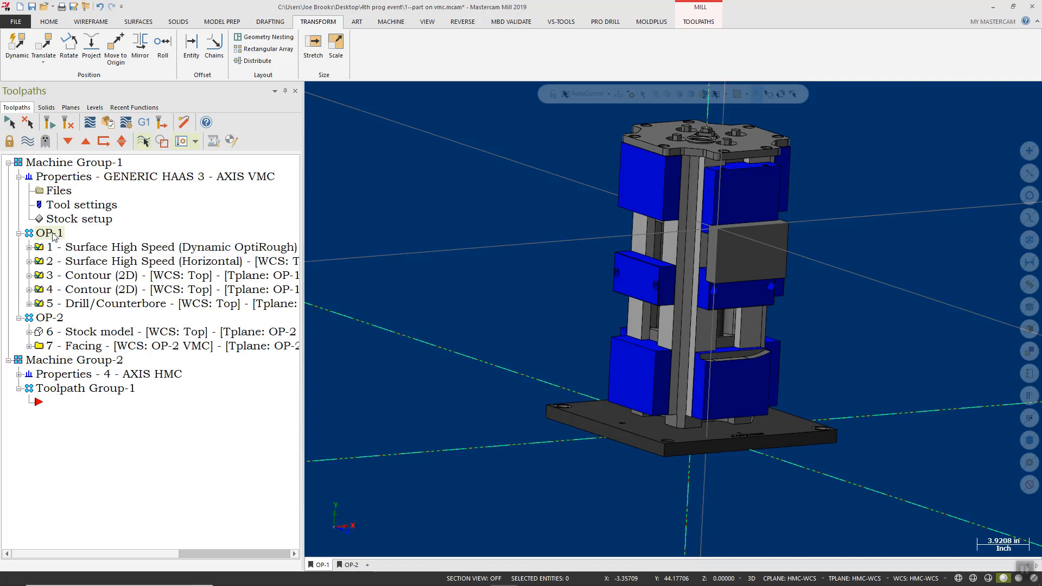
{"action": "left_click_drag", "start_coordinate": [54, 236], "coordinate": [94, 398]}
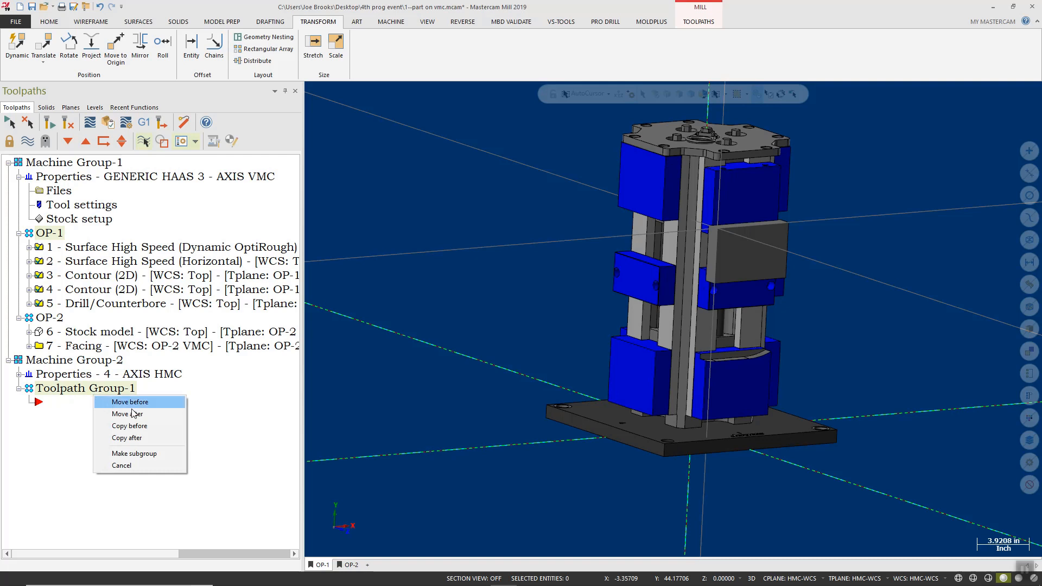
{"action": "left_click", "coordinate": [157, 438]}
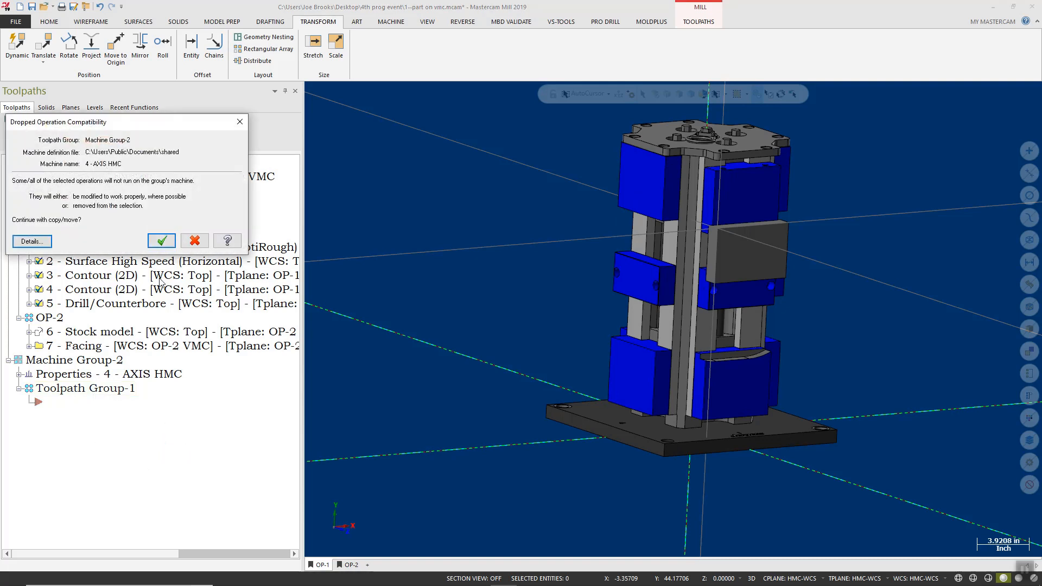
{"action": "left_click", "coordinate": [161, 241]}
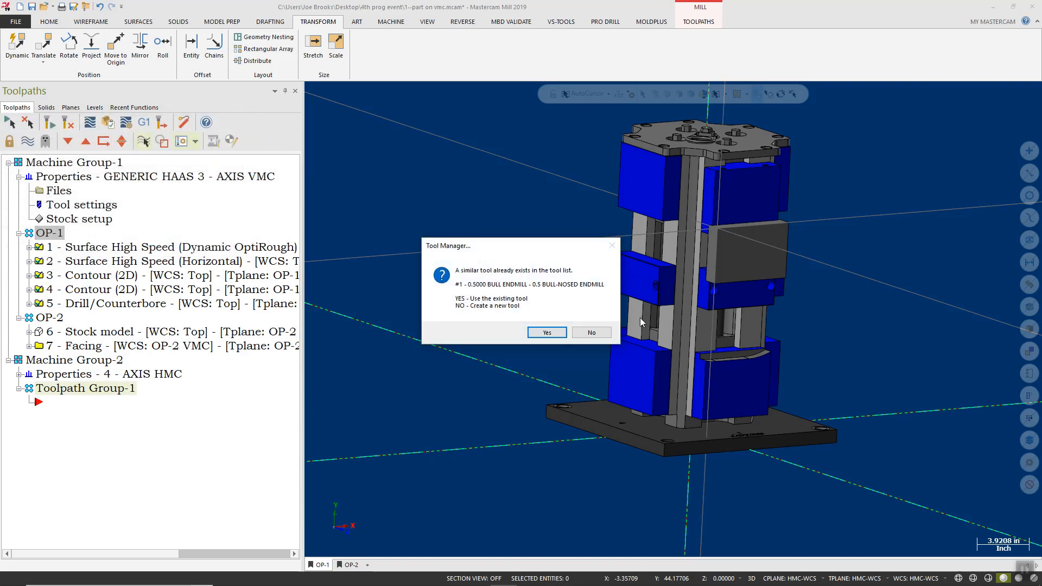
{"action": "left_click", "coordinate": [547, 332]}
{"action": "left_click", "coordinate": [546, 332]}
{"action": "left_click", "coordinate": [547, 332]}
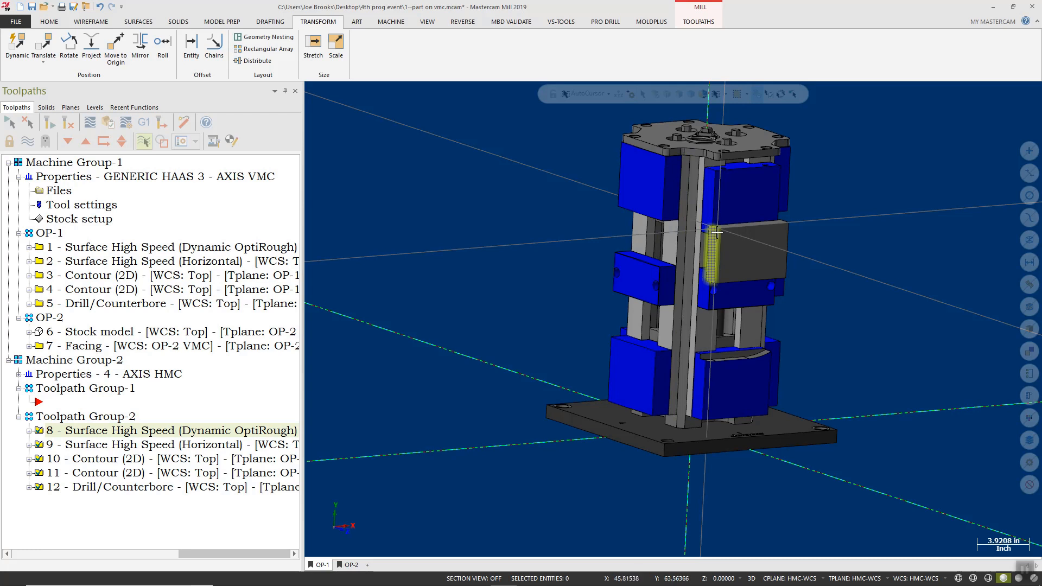
Edit the common parameters of all Toolpath Group-2 operations, turning flood coolant on and choosing its timing.
{"action": "right_click", "coordinate": [112, 419]}
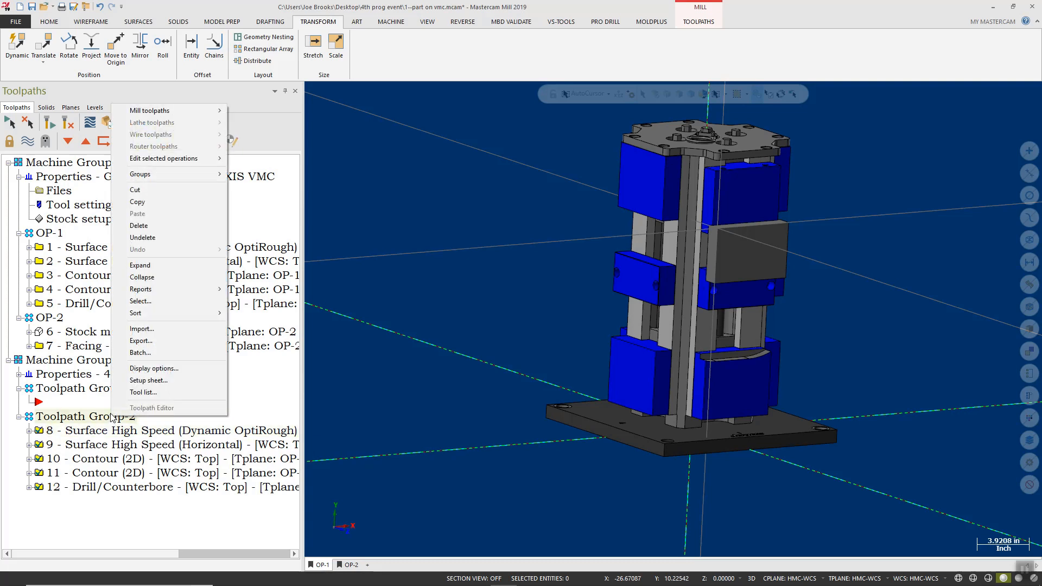
{"action": "mouse_move", "coordinate": [197, 162]}
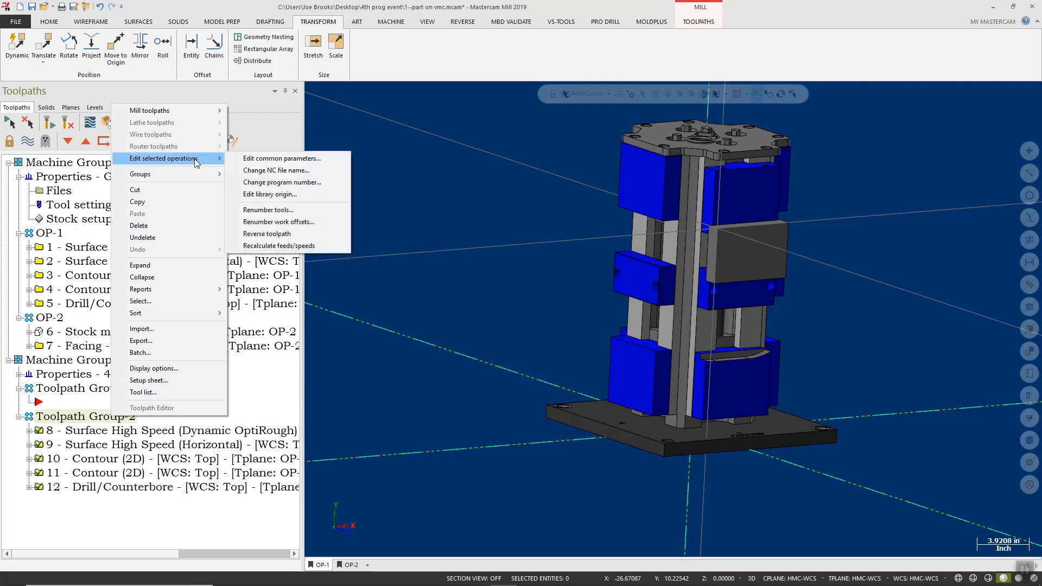
{"action": "left_click", "coordinate": [285, 158]}
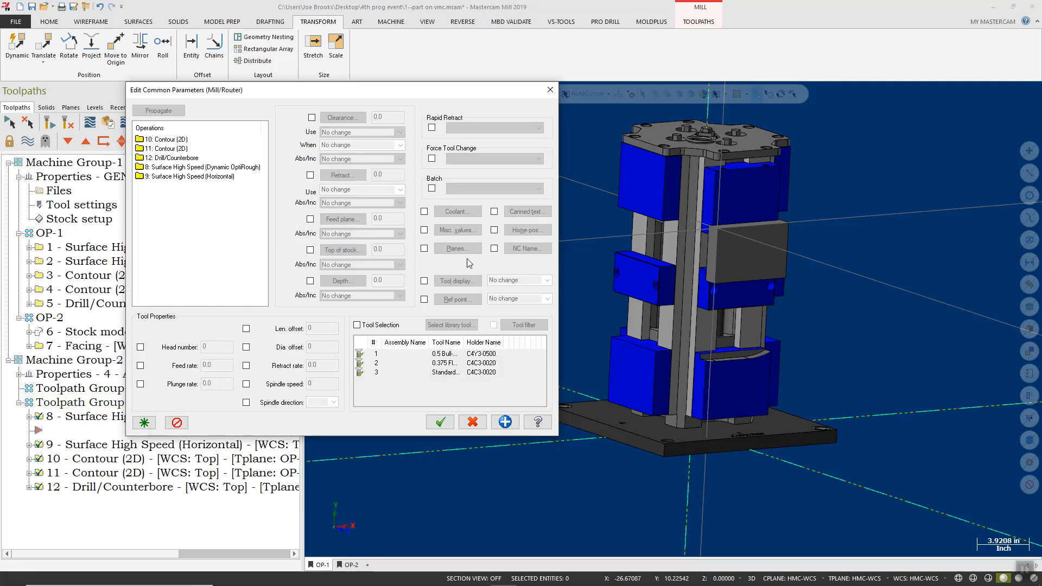
{"action": "left_click", "coordinate": [424, 211]}
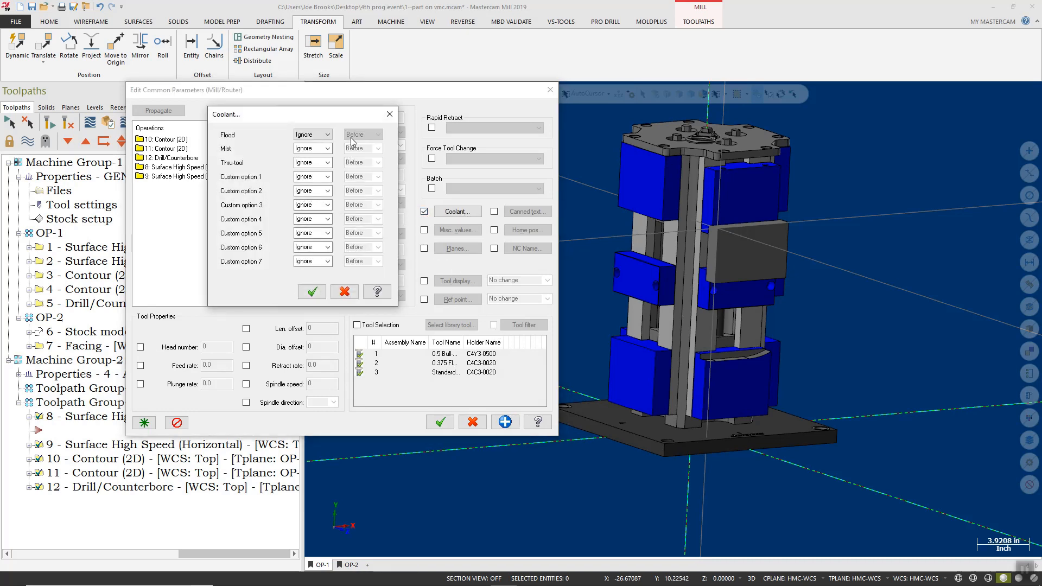
{"action": "left_click", "coordinate": [324, 134]}
{"action": "left_click", "coordinate": [315, 144]}
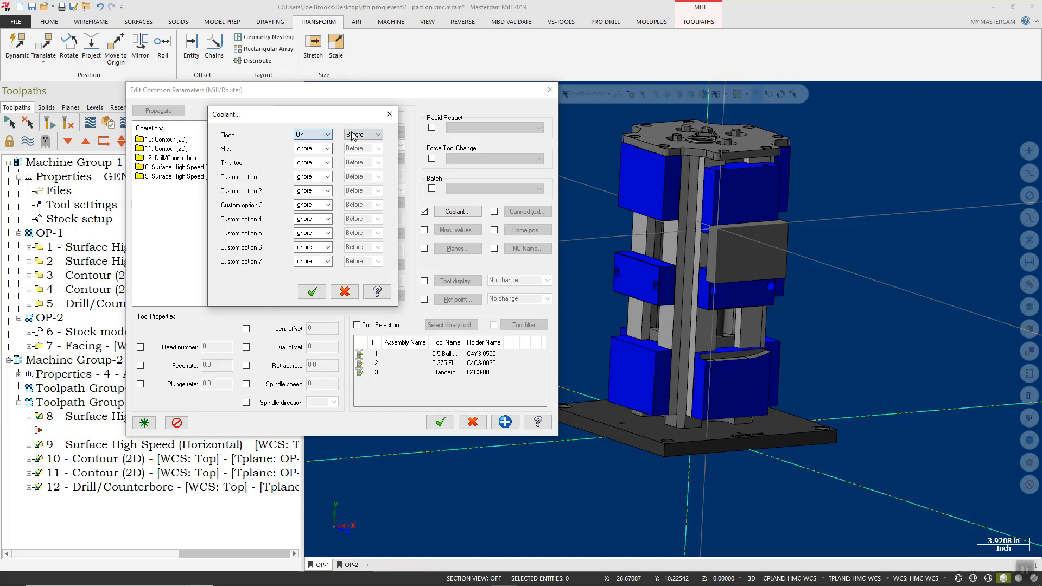
{"action": "left_click", "coordinate": [378, 135]}
{"action": "left_click", "coordinate": [362, 153]}
{"action": "left_click", "coordinate": [312, 291]}
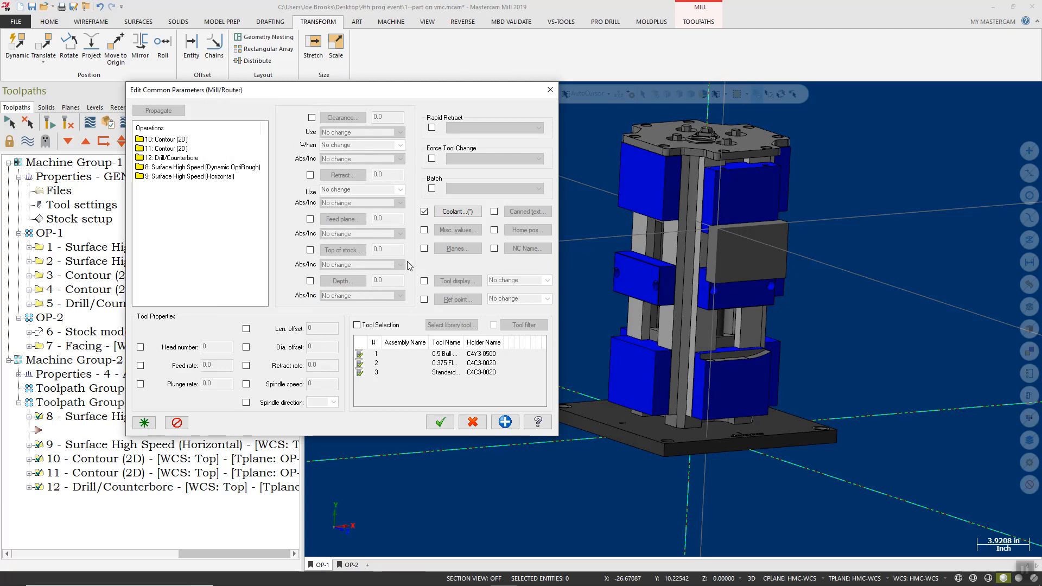
Set the copied operations' working coordinate system to HMC-WCS and both their tool plane and construction plane to OP-1 VMC.
{"action": "left_click", "coordinate": [424, 249]}
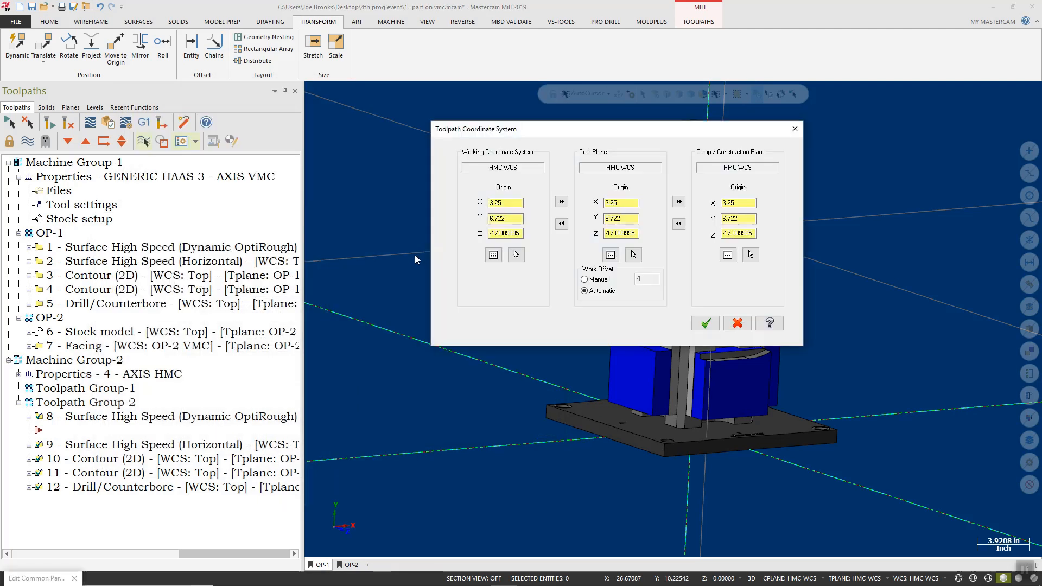
{"action": "left_click", "coordinate": [493, 255]}
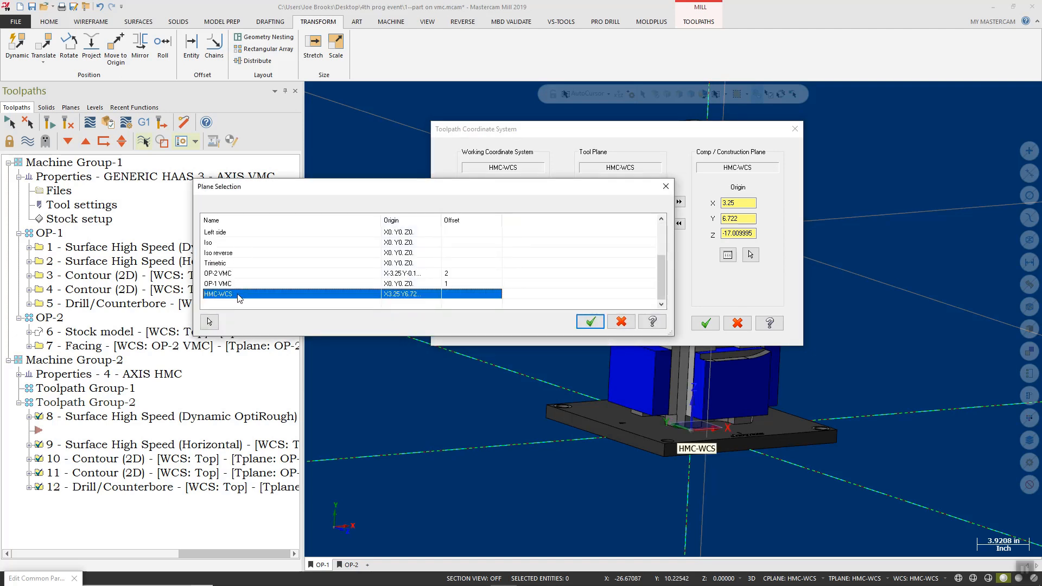
{"action": "left_click", "coordinate": [590, 322]}
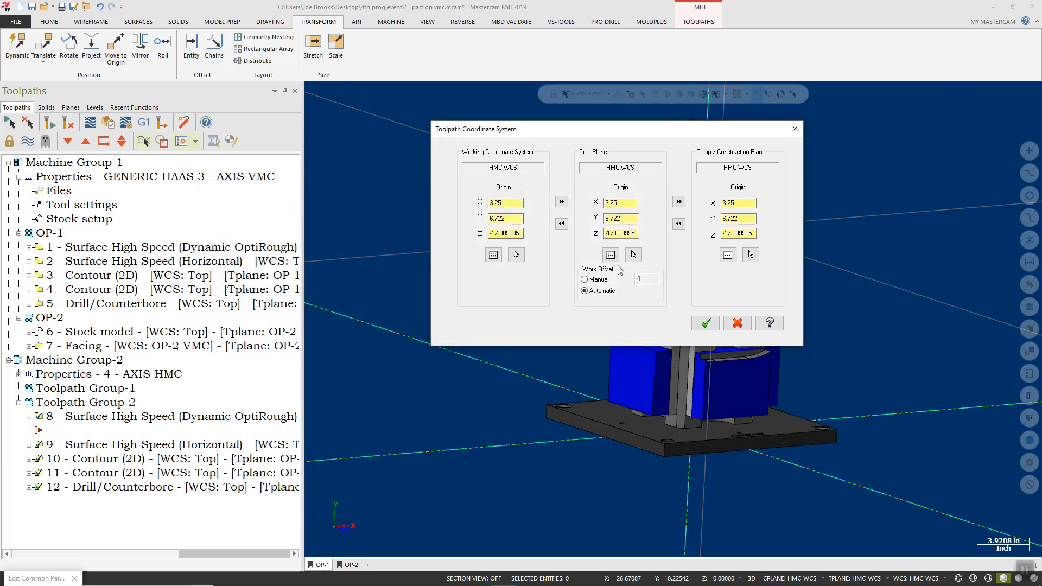
{"action": "left_click", "coordinate": [611, 255]}
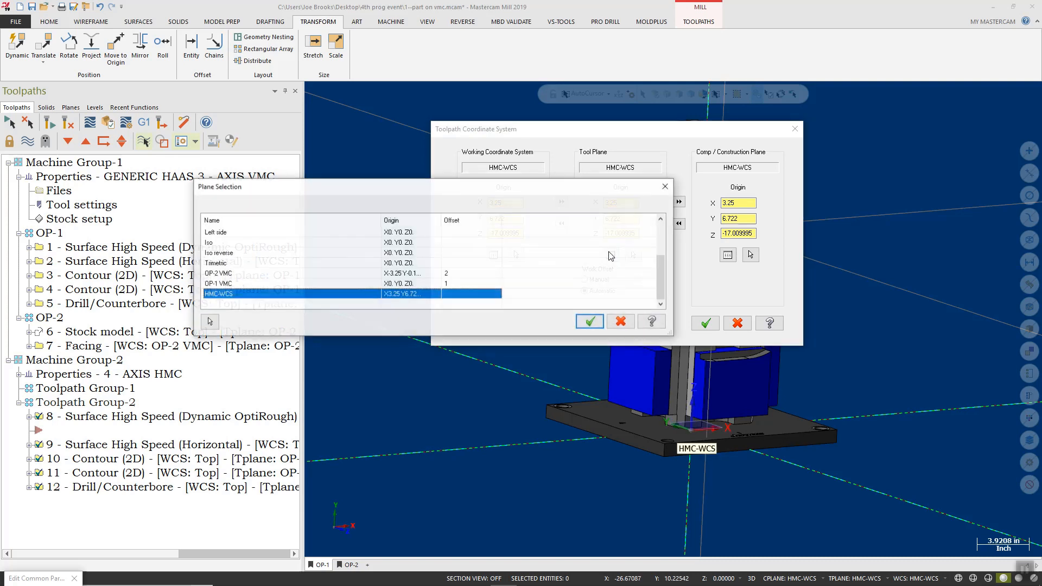
{"action": "left_click", "coordinate": [248, 283]}
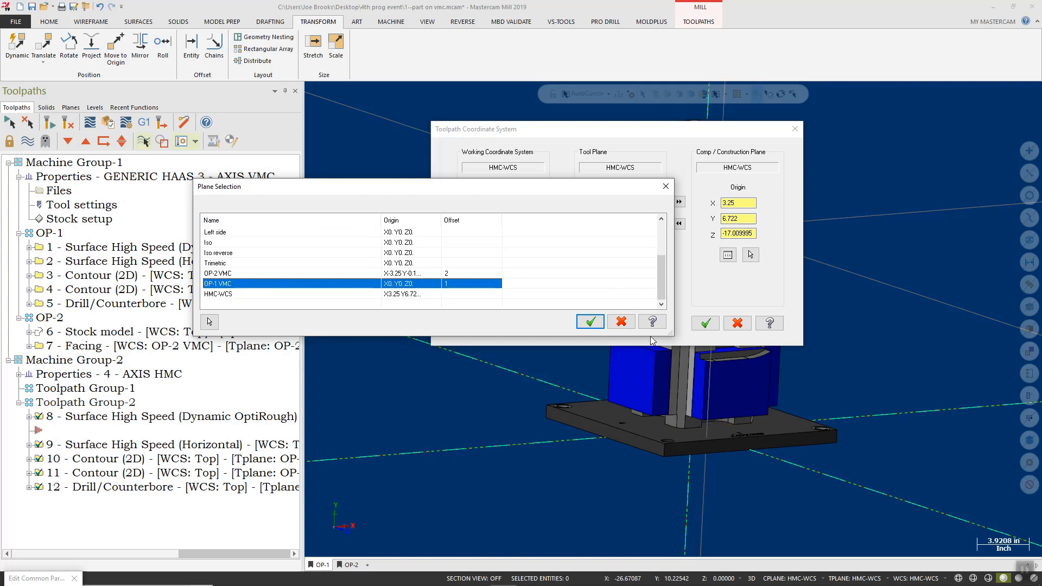
{"action": "left_click", "coordinate": [589, 321]}
{"action": "left_click", "coordinate": [678, 202]}
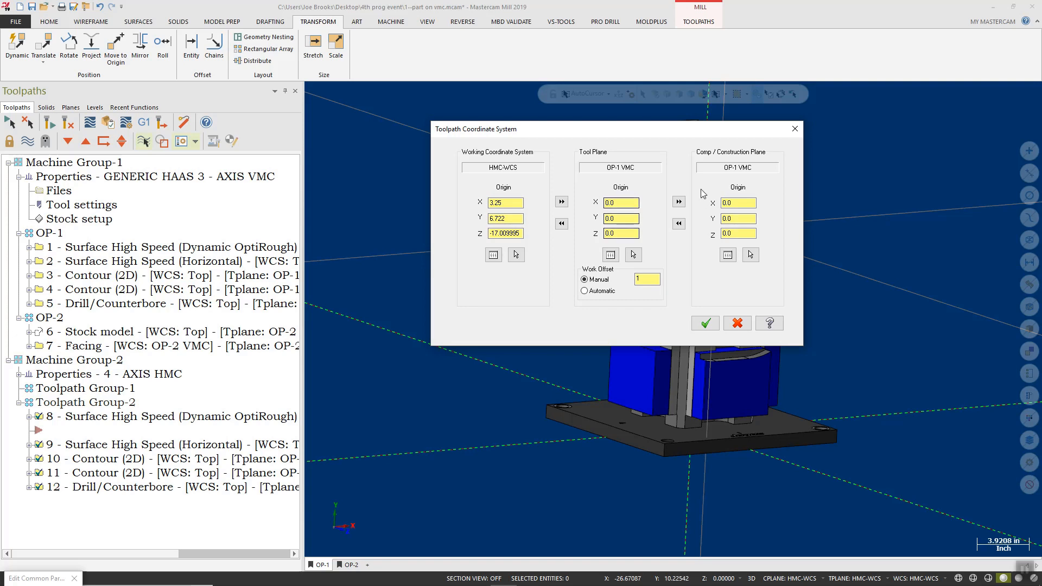
Copy the HMC-WCS working coordinate system across to the tool plane and the construction plane.
{"action": "left_click_drag", "start_coordinate": [686, 131], "coordinate": [572, 146]}
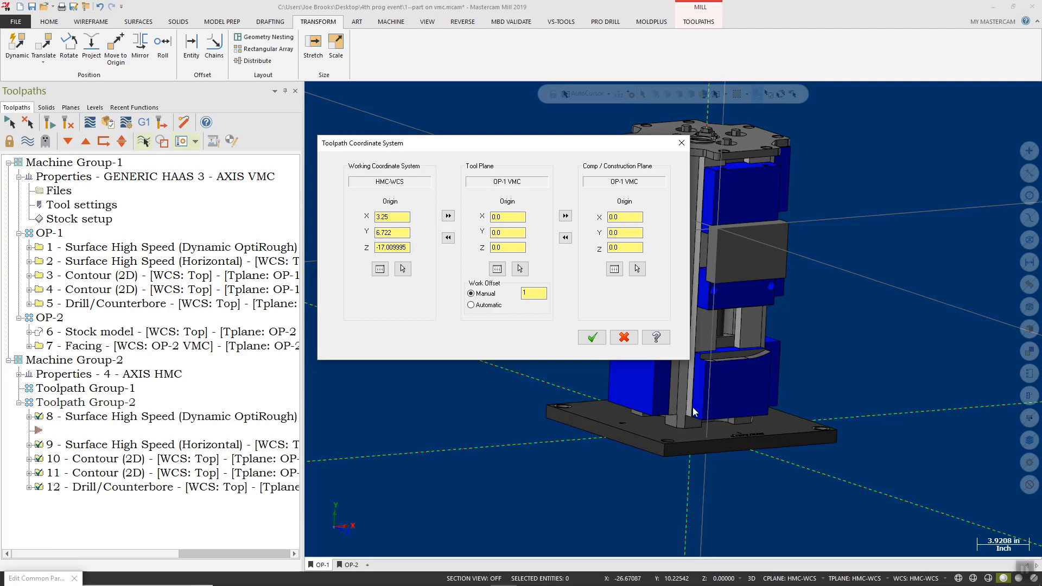
{"action": "left_click", "coordinate": [449, 216]}
{"action": "left_click", "coordinate": [566, 216]}
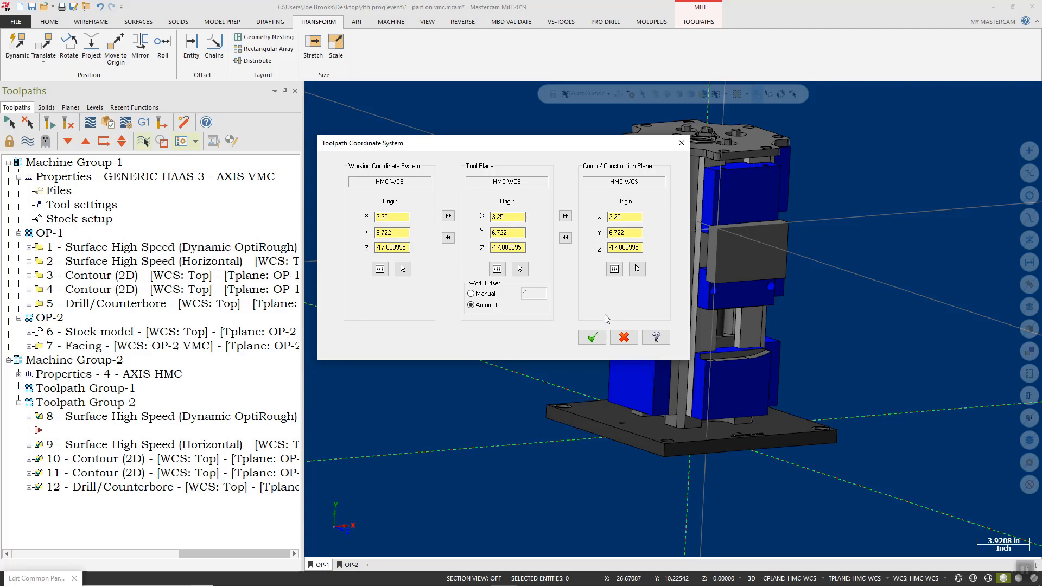
Set the tool plane and construction plane to OP-1 VMC and accept the common parameter changes for the copied operations.
{"action": "left_click", "coordinate": [496, 269]}
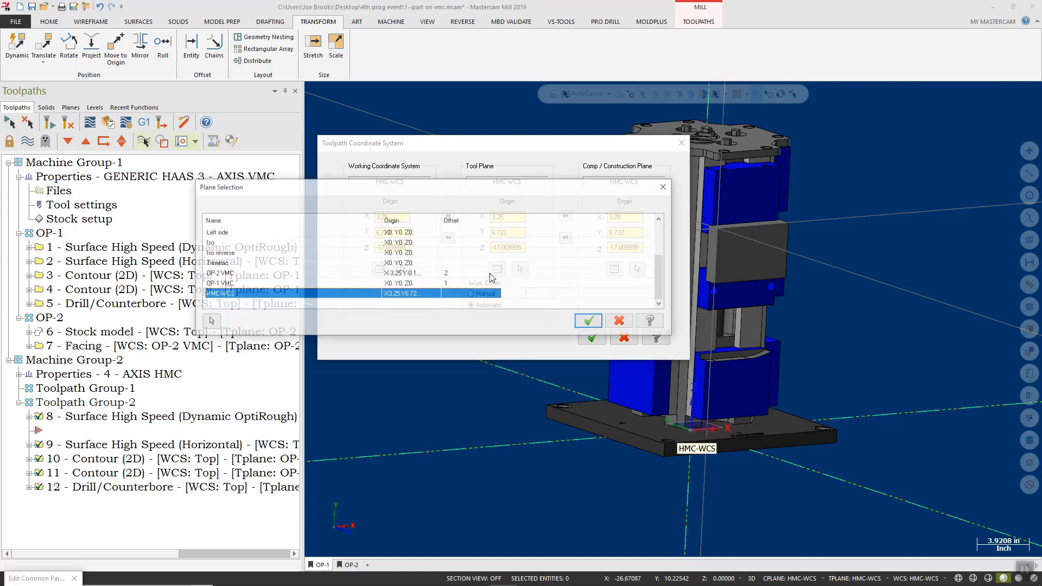
{"action": "left_click", "coordinate": [239, 284]}
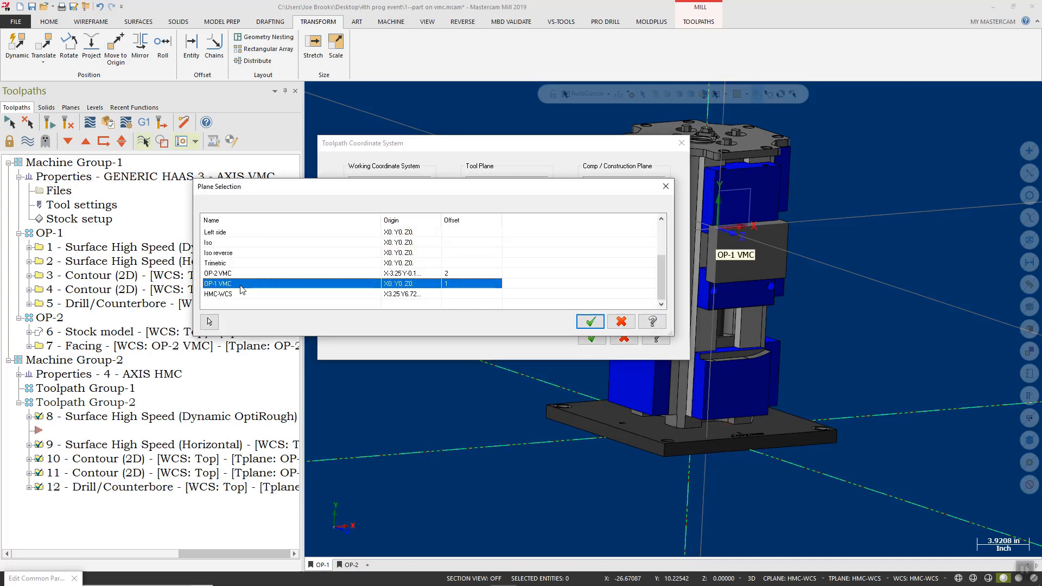
{"action": "left_click", "coordinate": [589, 321]}
{"action": "left_click", "coordinate": [565, 215]}
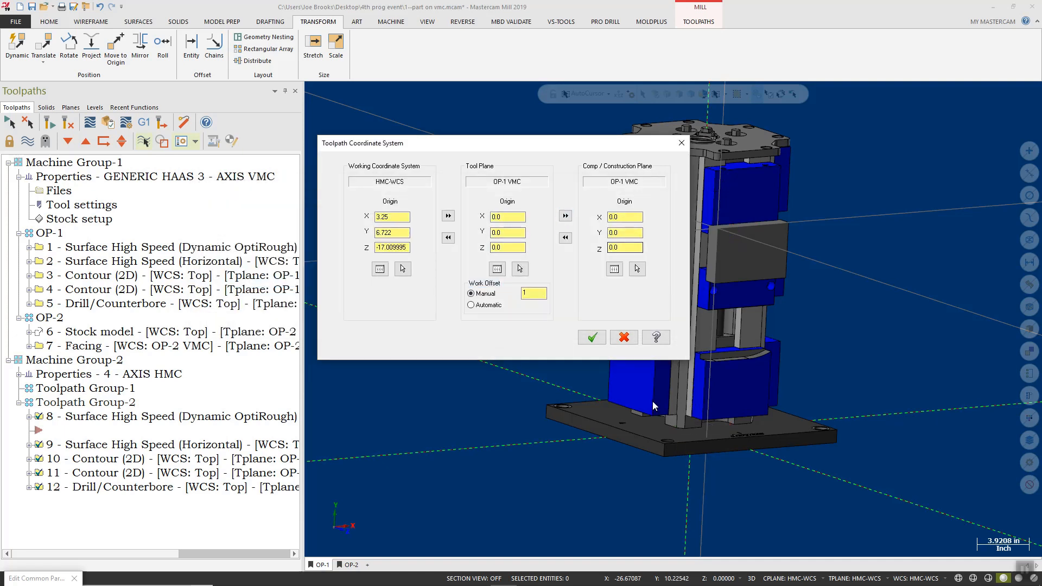
{"action": "left_click", "coordinate": [592, 338]}
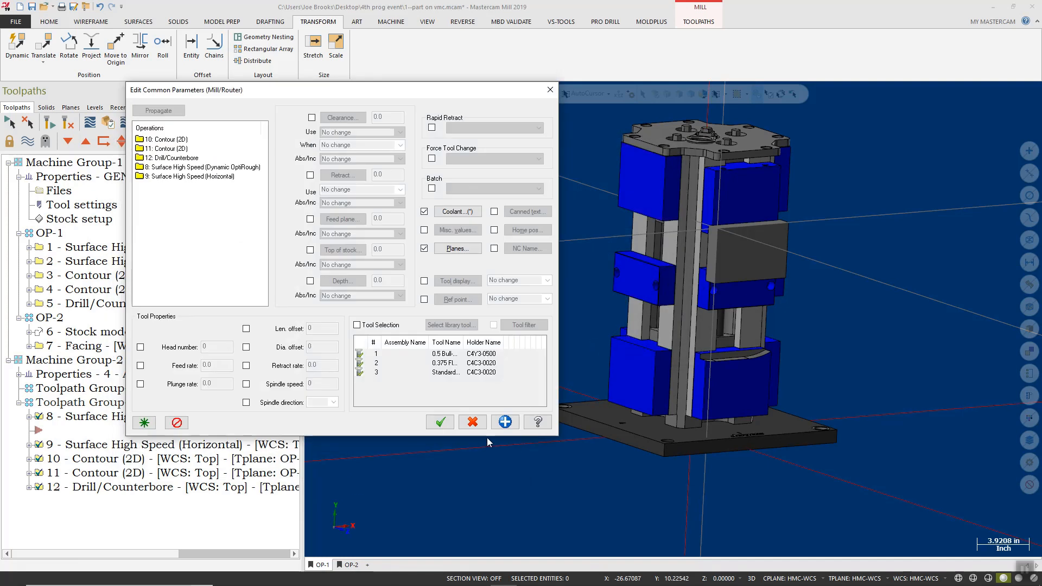
{"action": "left_click", "coordinate": [440, 422]}
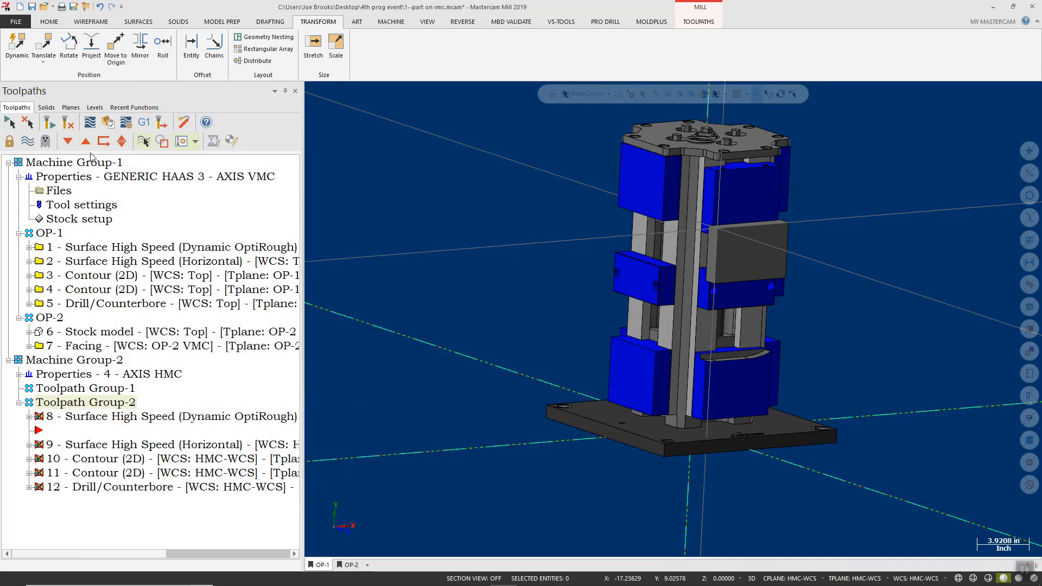
Regenerate the changed Toolpath Group-2 operations and inspect the stock mounted on the tombstone.
{"action": "left_click", "coordinate": [49, 121]}
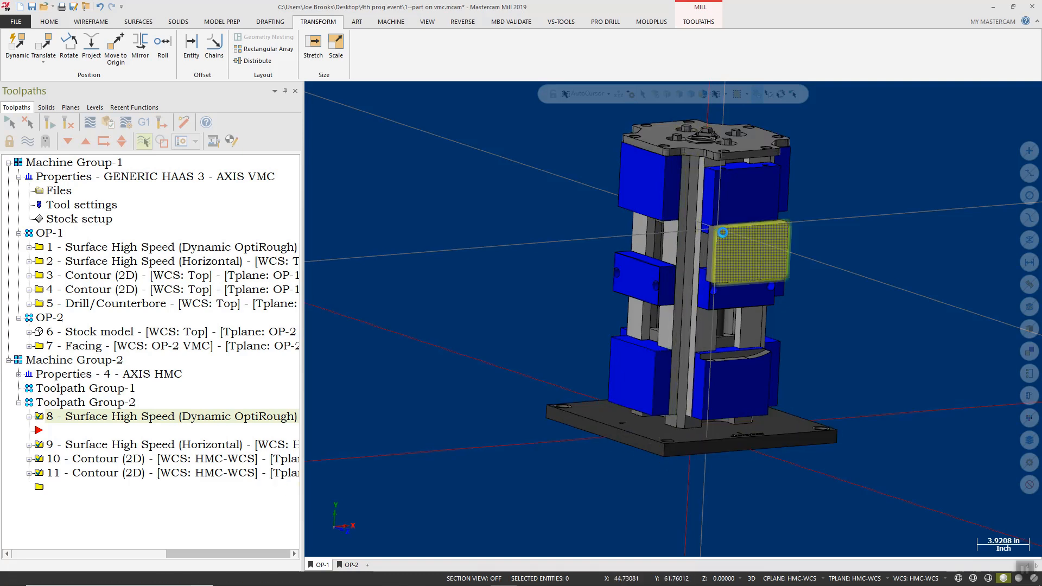
{"action": "scroll", "coordinate": [733, 218], "scroll_direction": "up", "scroll_amount": 2}
{"action": "scroll", "coordinate": [733, 218], "scroll_direction": "up", "scroll_amount": 6}
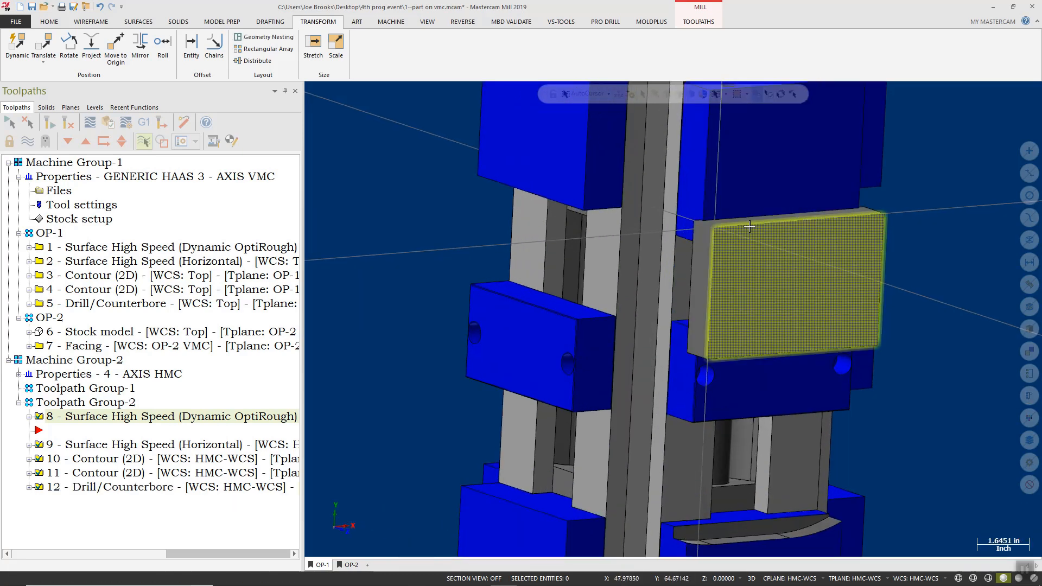
{"action": "scroll", "coordinate": [716, 230], "scroll_direction": "up", "scroll_amount": 2}
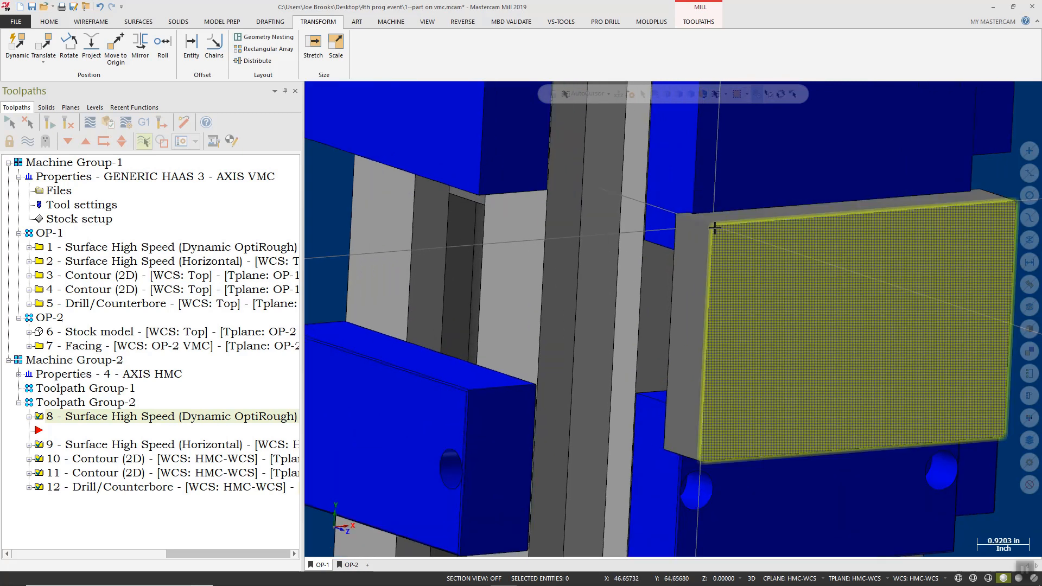
{"action": "scroll", "coordinate": [714, 228], "scroll_direction": "down", "scroll_amount": 3}
{"action": "scroll", "coordinate": [640, 282], "scroll_direction": "down", "scroll_amount": 6}
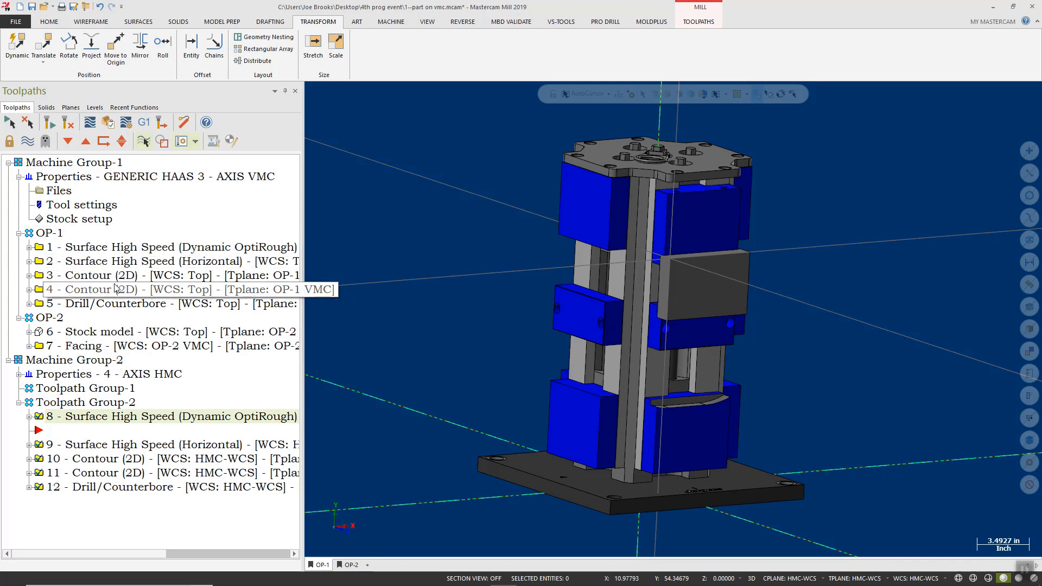
Create a front plane relative to HMC-WCS, name it HMC-WCS - B0.0 and give it the manual work offset 3.
{"action": "left_click", "coordinate": [71, 108]}
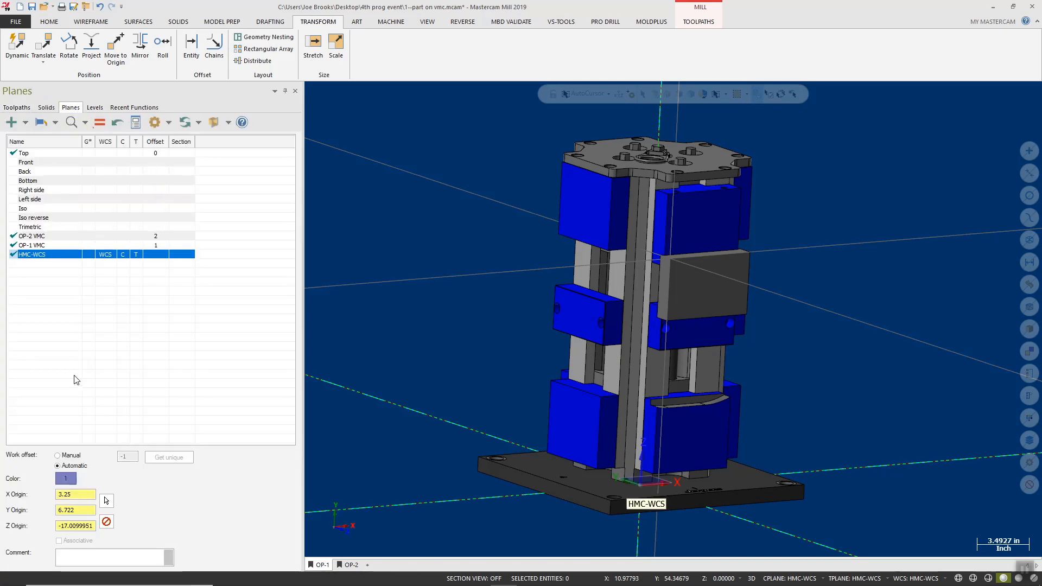
{"action": "right_click", "coordinate": [46, 256]}
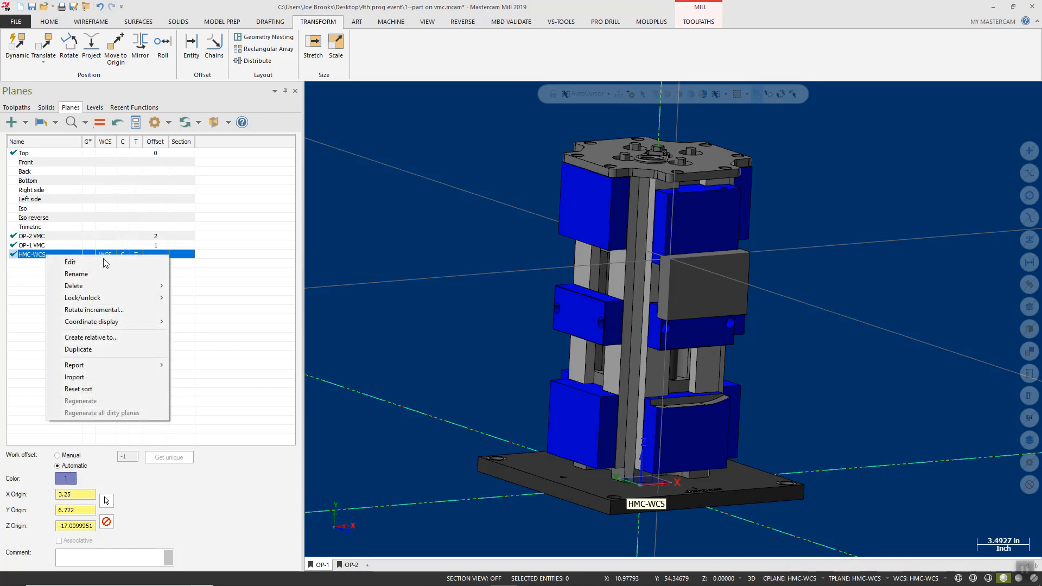
{"action": "left_click", "coordinate": [118, 335]}
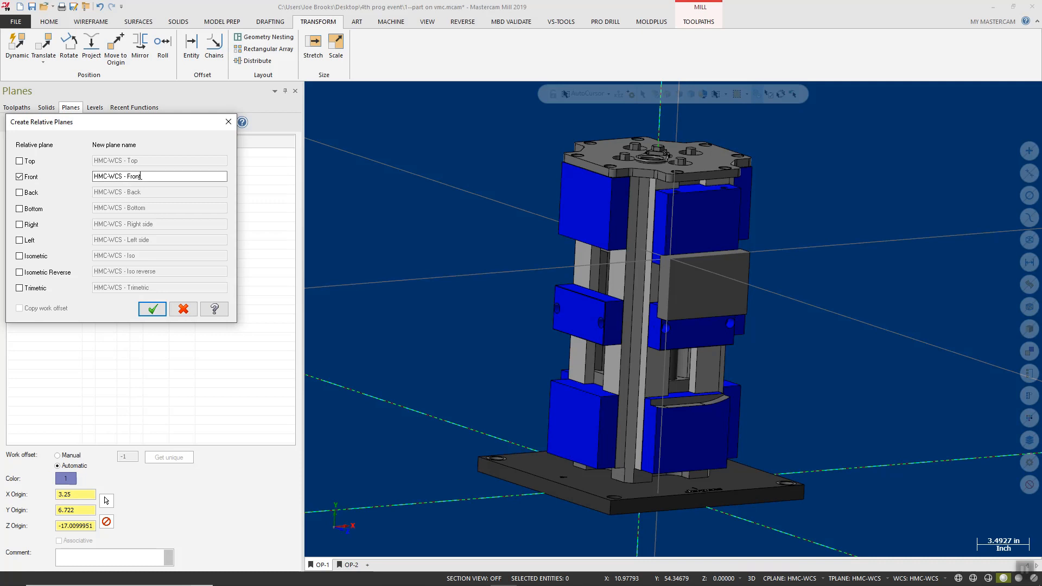
{"action": "left_click", "coordinate": [144, 175]}
{"action": "key", "text": "BackSpace"}
{"action": "key", "text": "BackSpace"}
{"action": "type", "text": "B0.0"}
{"action": "left_click", "coordinate": [157, 310]}
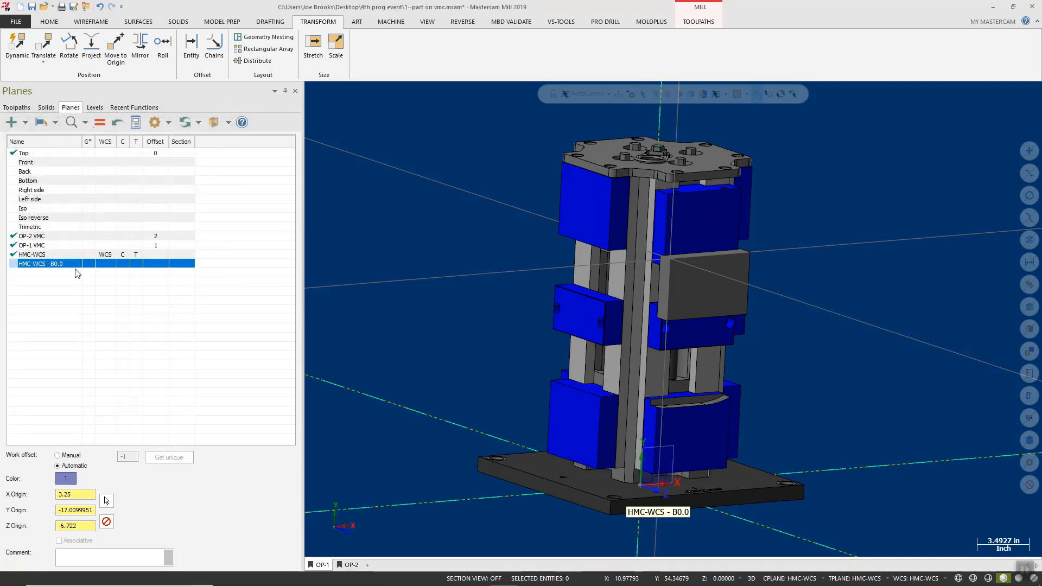
{"action": "left_click", "coordinate": [58, 455]}
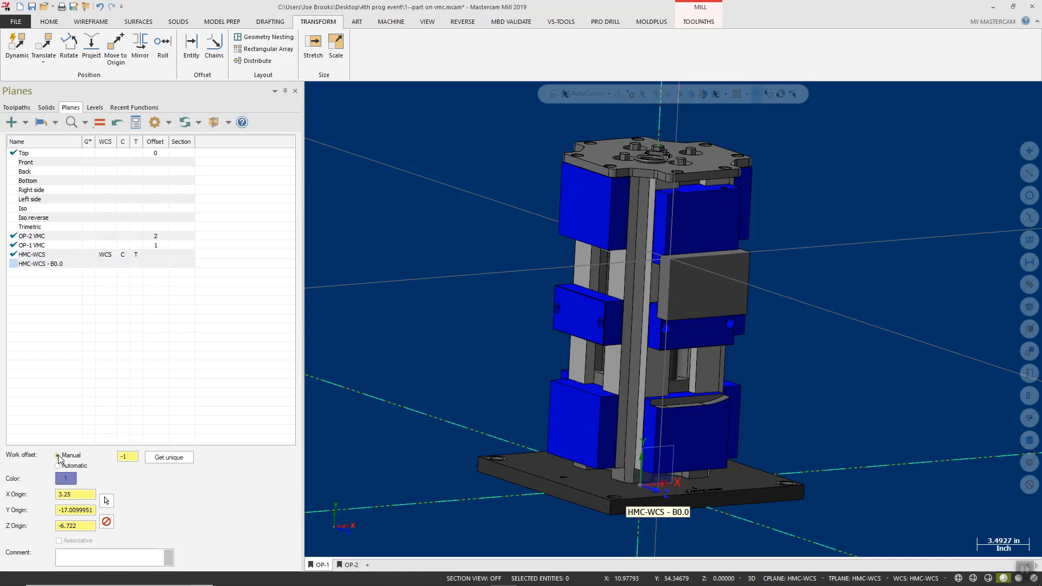
{"action": "left_click", "coordinate": [128, 457]}
Edit the common parameters of all Toolpath Group-2 operations, setting both tool plane and construction plane to HMC-WCS - B0.0.
{"action": "left_click", "coordinate": [16, 107]}
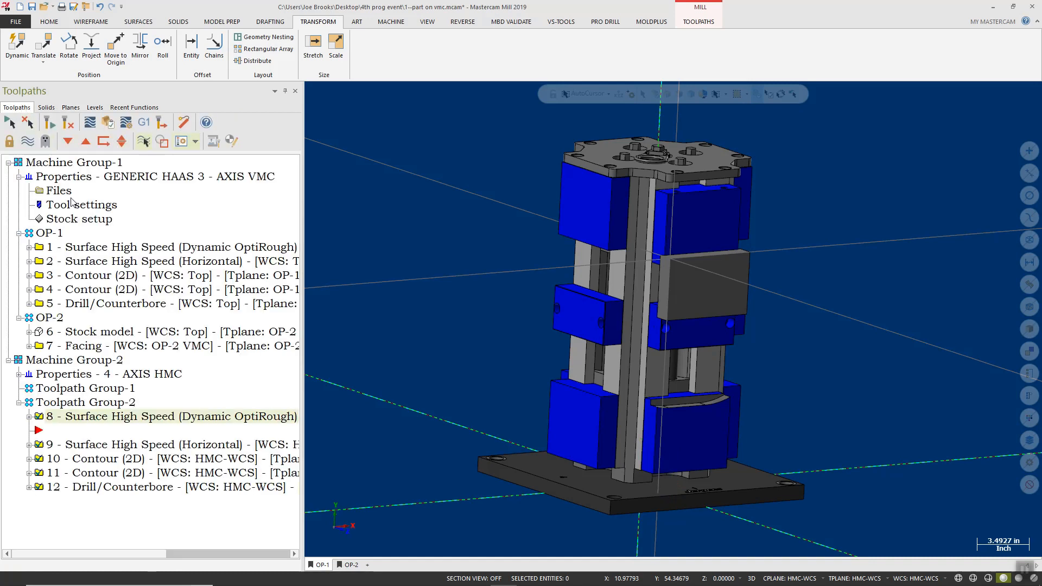
{"action": "left_click", "coordinate": [98, 402]}
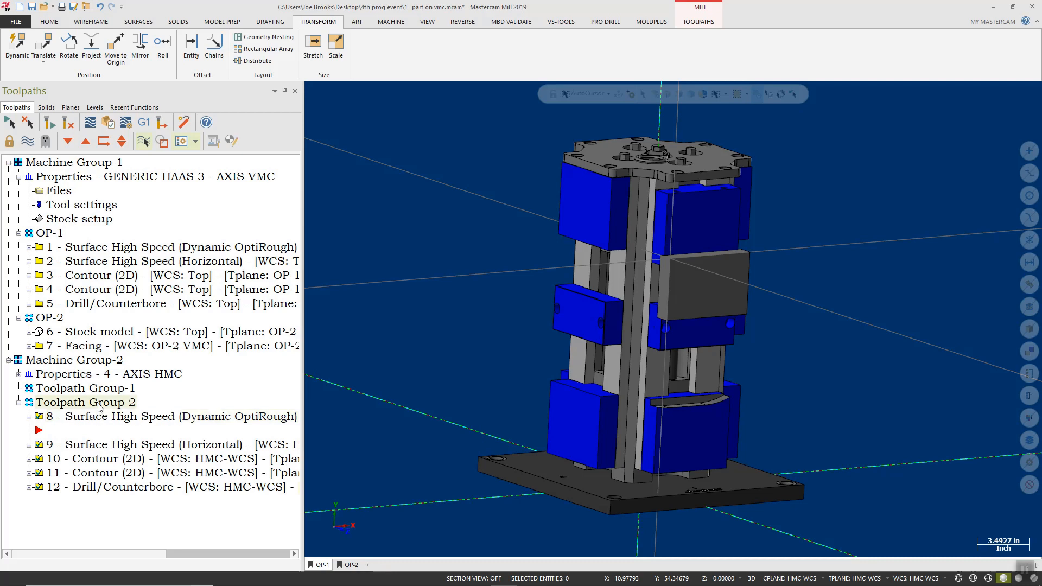
{"action": "right_click", "coordinate": [98, 402]}
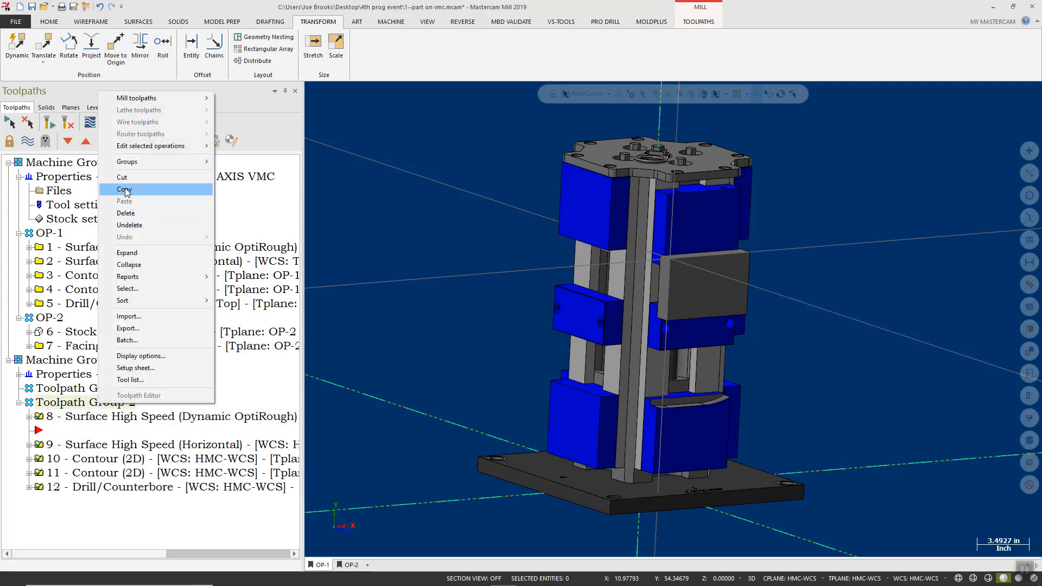
{"action": "mouse_move", "coordinate": [167, 151]}
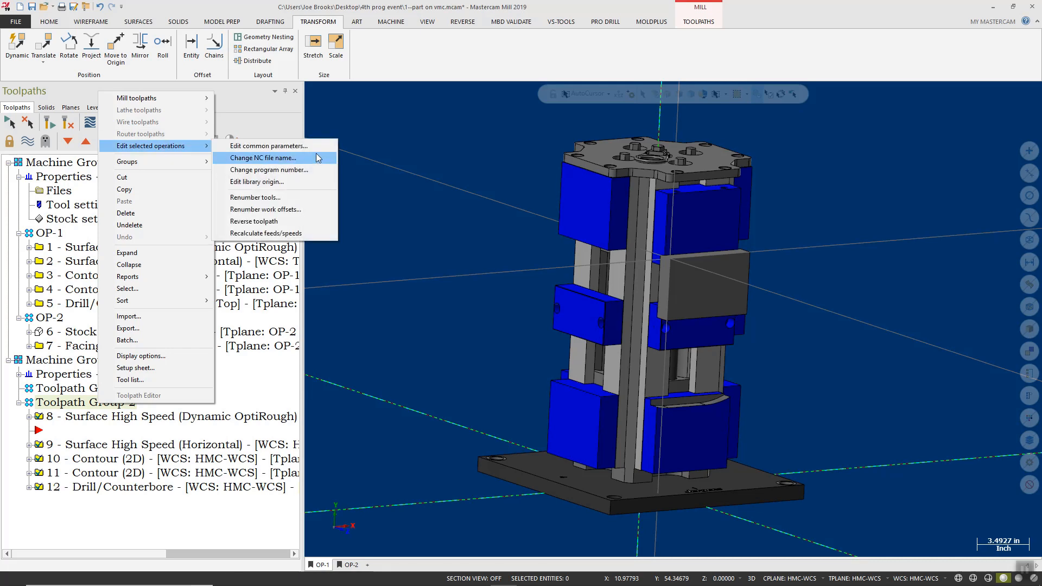
{"action": "left_click", "coordinate": [260, 145]}
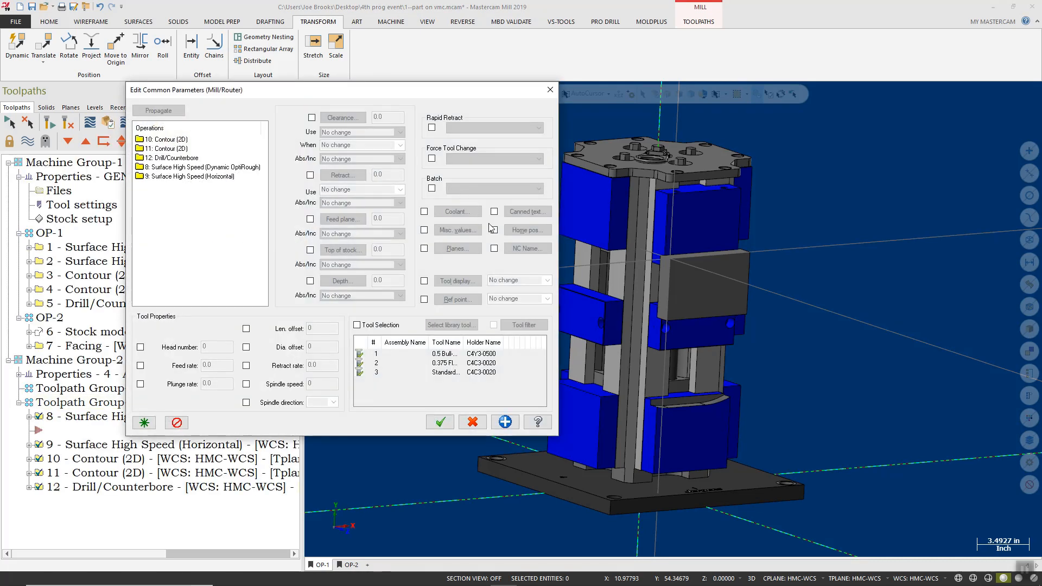
{"action": "left_click", "coordinate": [425, 250]}
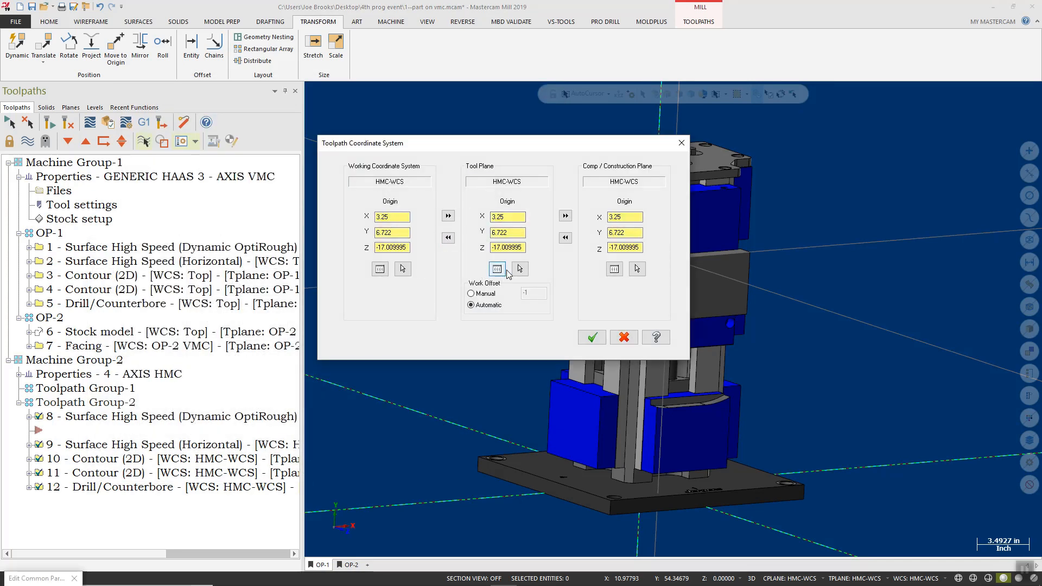
{"action": "left_click", "coordinate": [497, 270]}
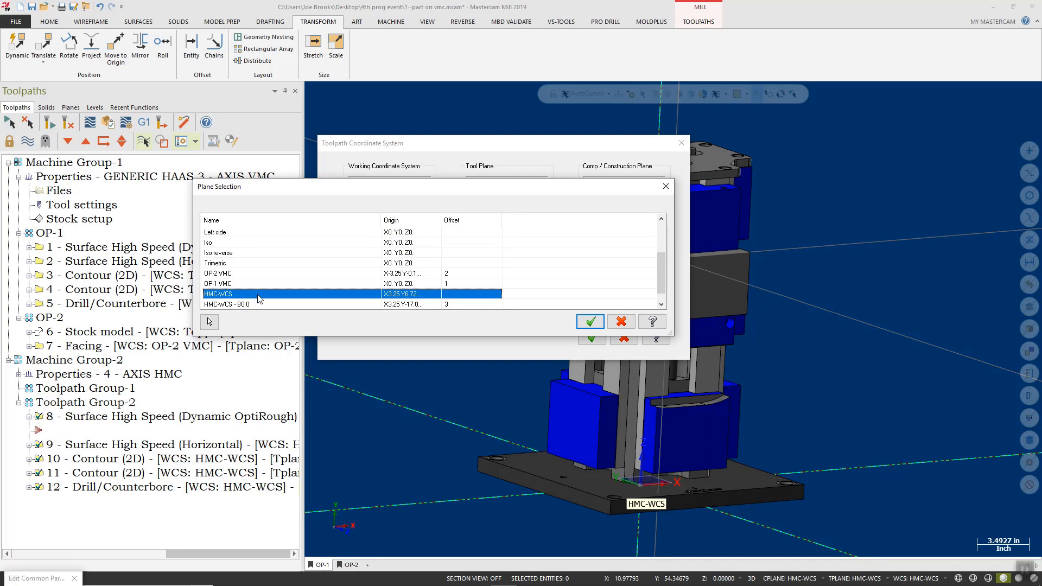
{"action": "left_click", "coordinate": [251, 305]}
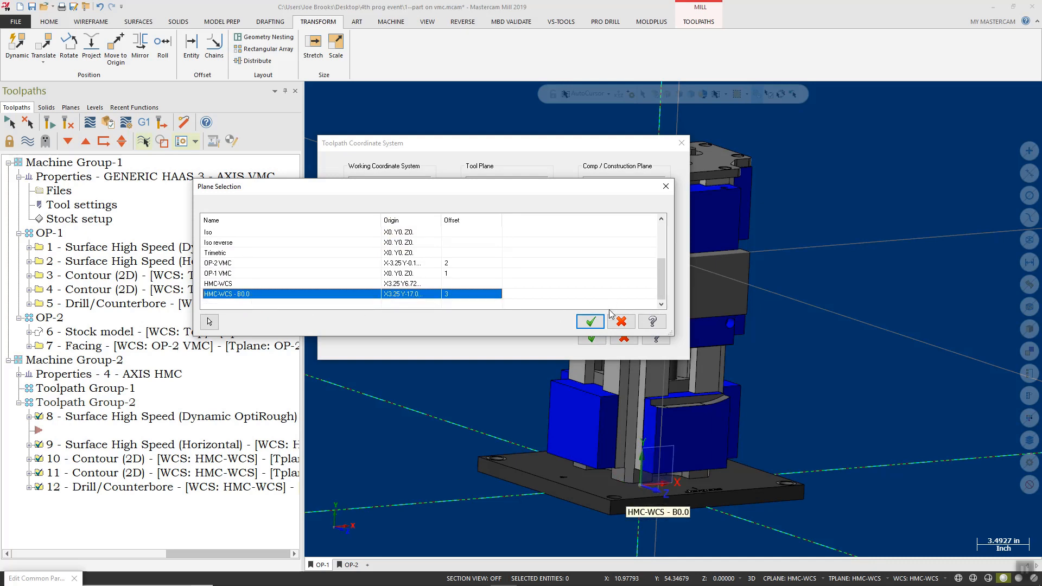
{"action": "left_click", "coordinate": [590, 321]}
{"action": "left_click", "coordinate": [565, 215]}
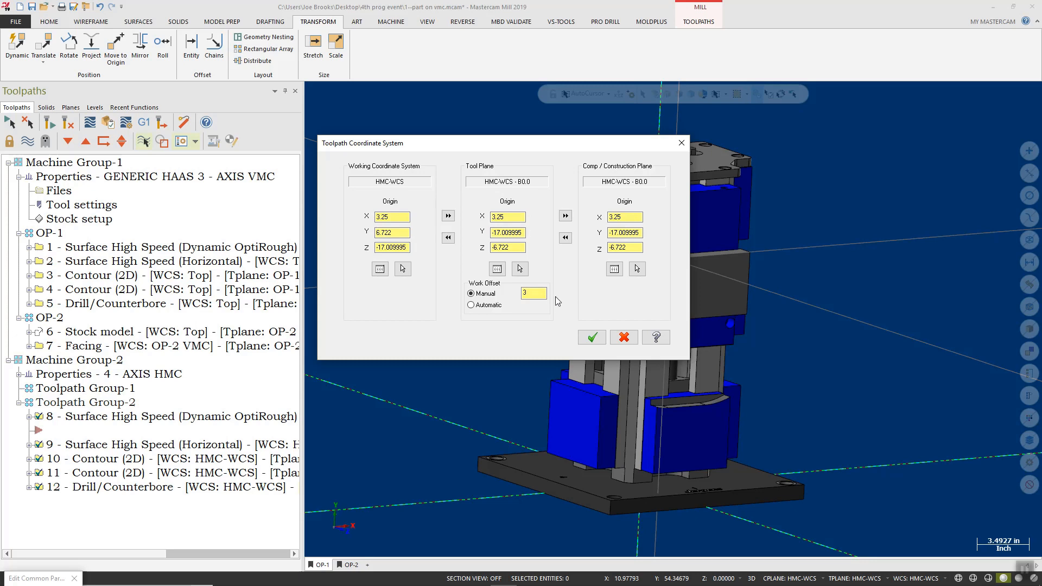
{"action": "left_click", "coordinate": [591, 337]}
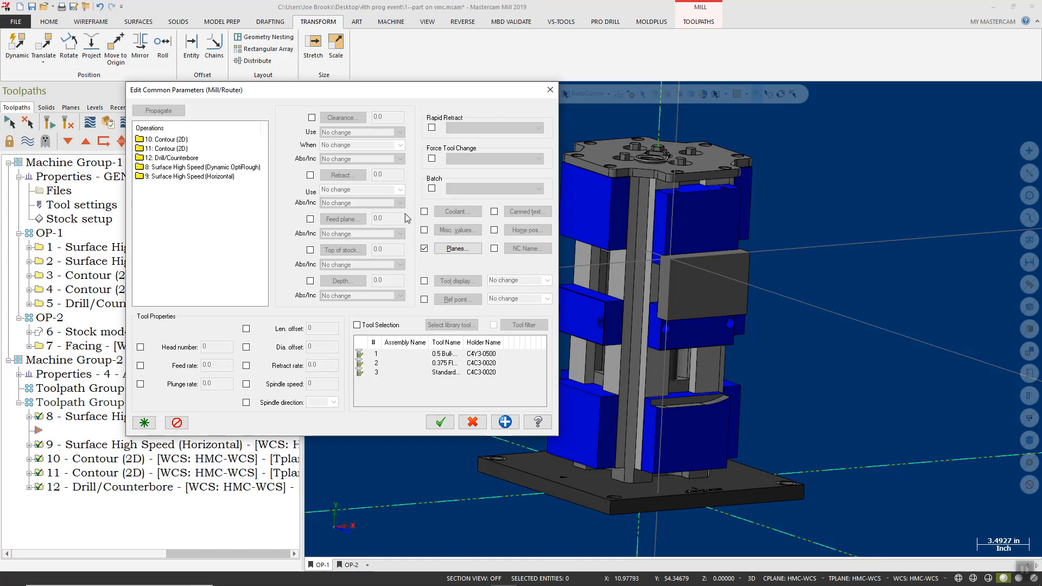
{"action": "left_click", "coordinate": [437, 420]}
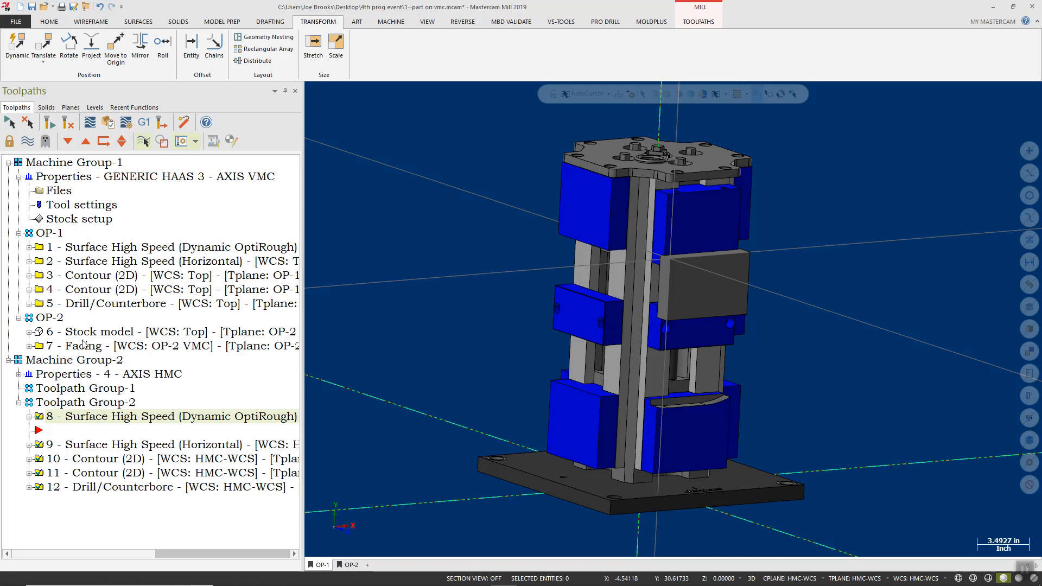
Display the Toolpath Group-2 toolpaths and examine where they lie relative to the stock and tombstone.
{"action": "key", "text": "alt"}
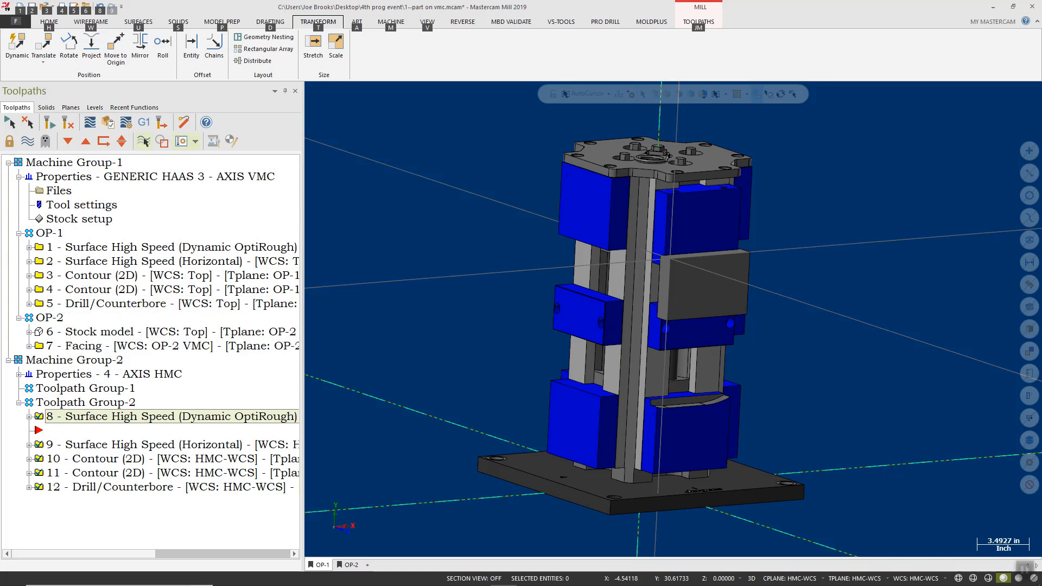
{"action": "left_click", "coordinate": [28, 140]}
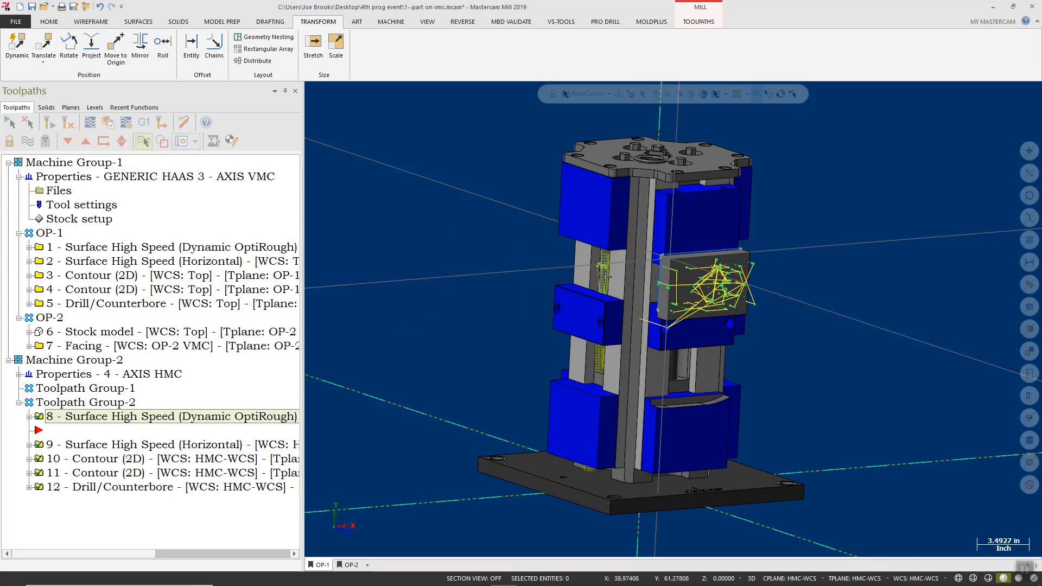
{"action": "scroll", "coordinate": [599, 276], "scroll_direction": "up", "scroll_amount": 3}
{"action": "middle_click_drag", "start_coordinate": [573, 289], "coordinate": [608, 303]}
{"action": "scroll", "coordinate": [559, 261], "scroll_direction": "up", "scroll_amount": 6}
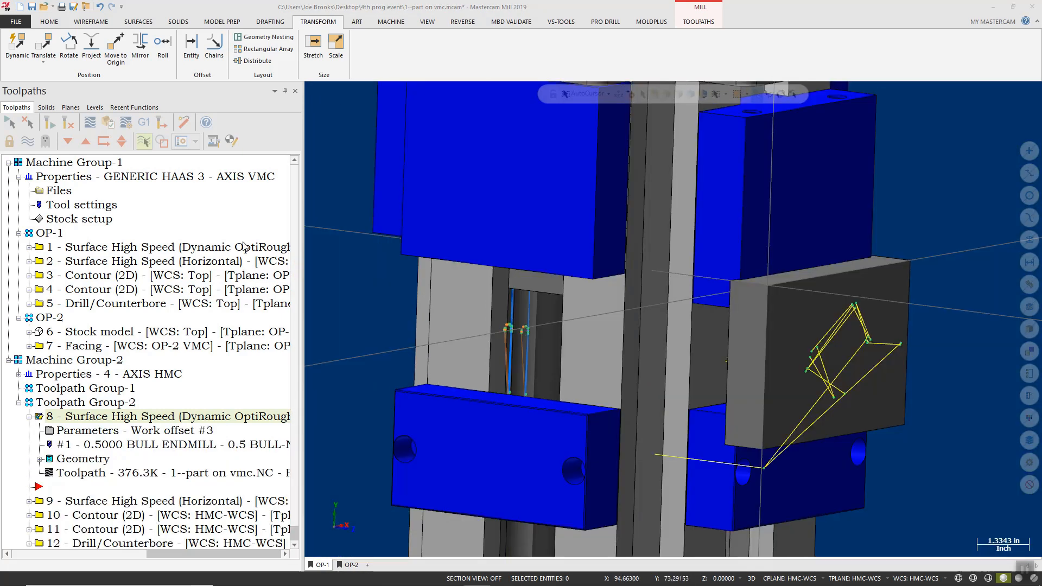
Hide the HMC-TOOLING and STOCK levels and show the part solid on level 5 together with the toolpath.
{"action": "left_click", "coordinate": [90, 107]}
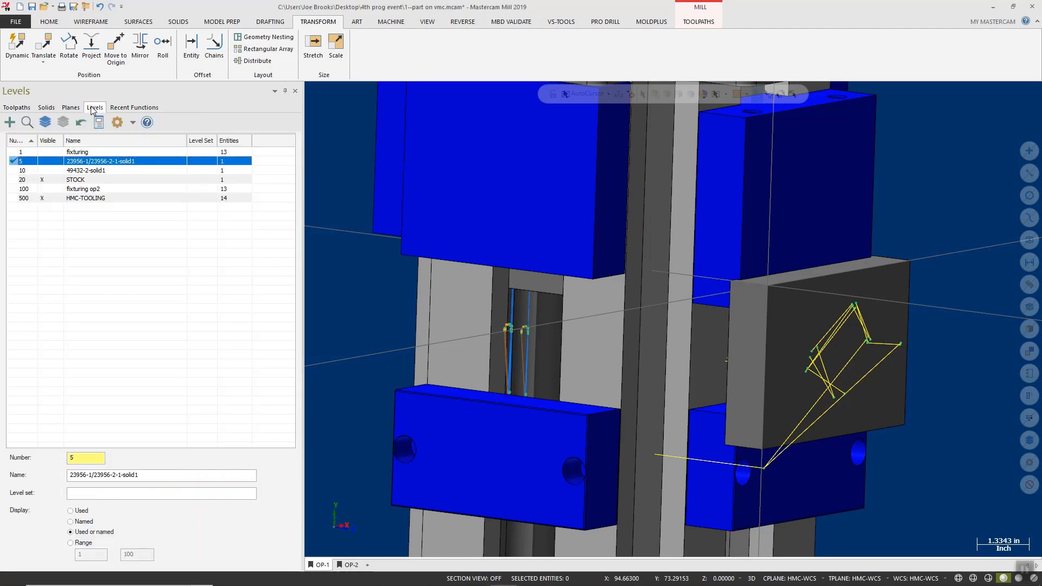
{"action": "left_click", "coordinate": [42, 198]}
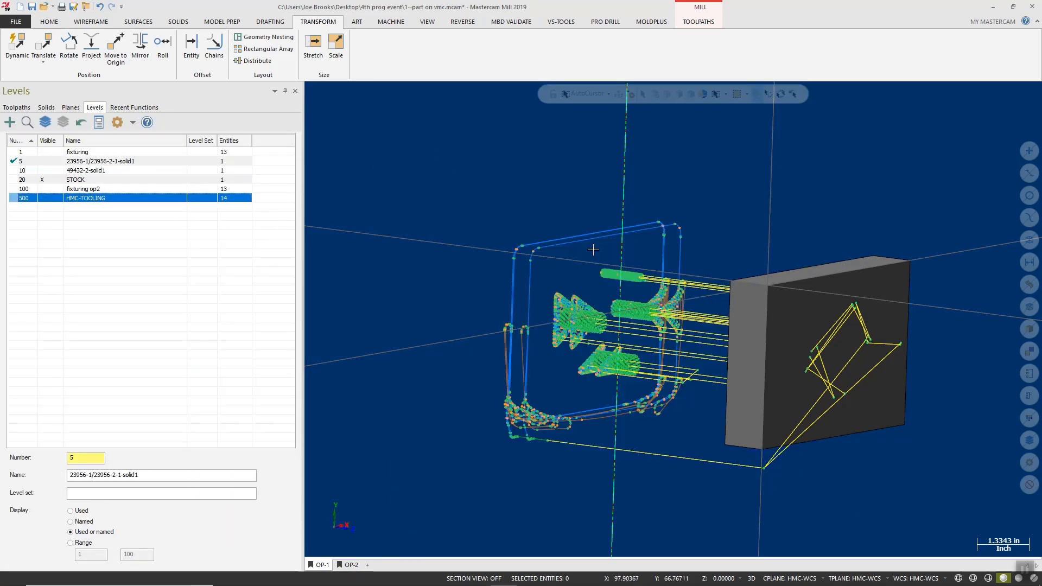
{"action": "left_click", "coordinate": [43, 161]}
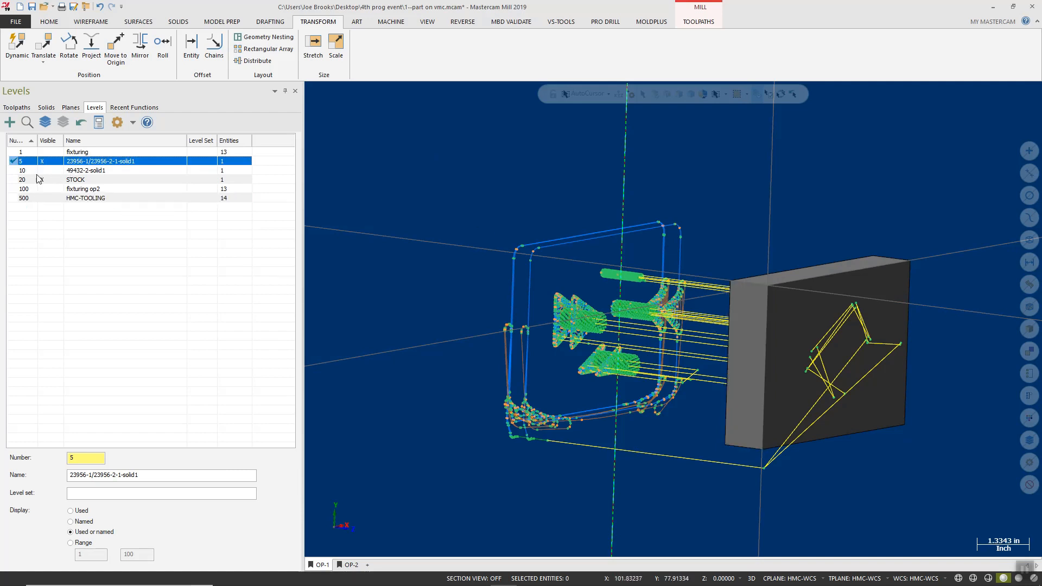
{"action": "left_click", "coordinate": [42, 180]}
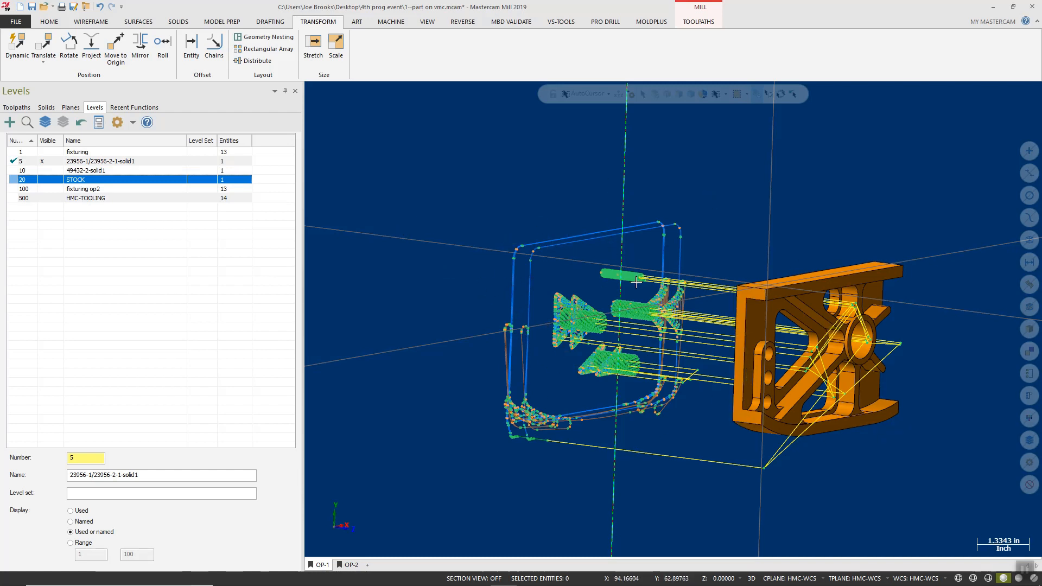
{"action": "left_click", "coordinate": [16, 107]}
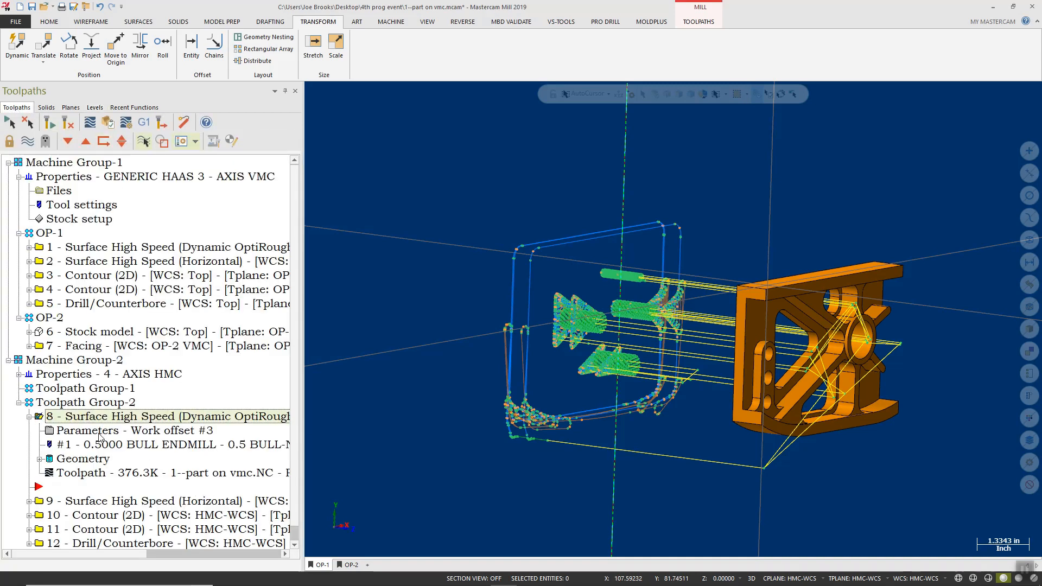
Turn off the Z depth limits in the Steep/Shallow parameters of operation 8 and regenerate its toolpath.
{"action": "left_click", "coordinate": [99, 436]}
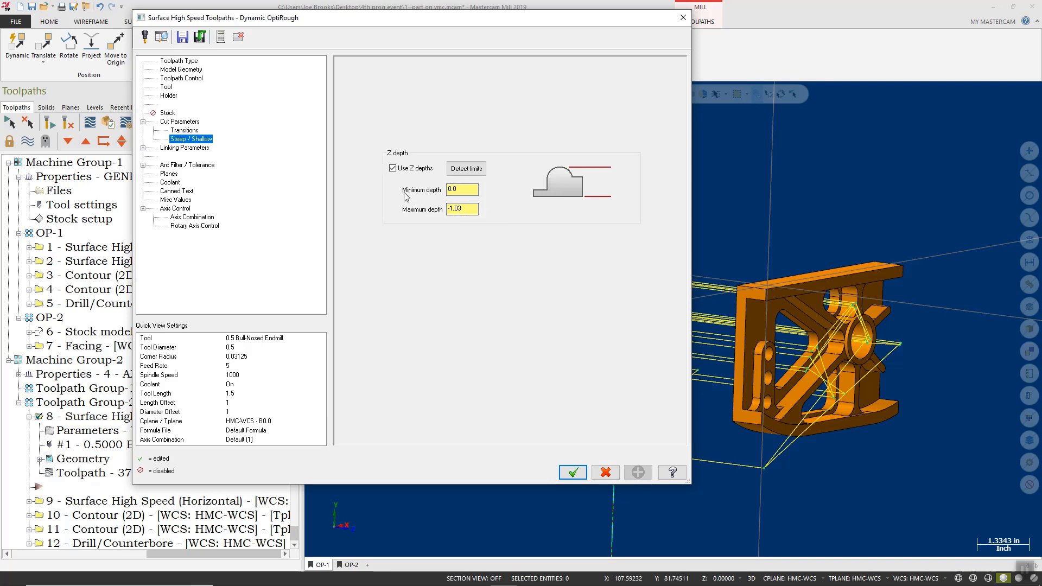
{"action": "left_click", "coordinate": [393, 169]}
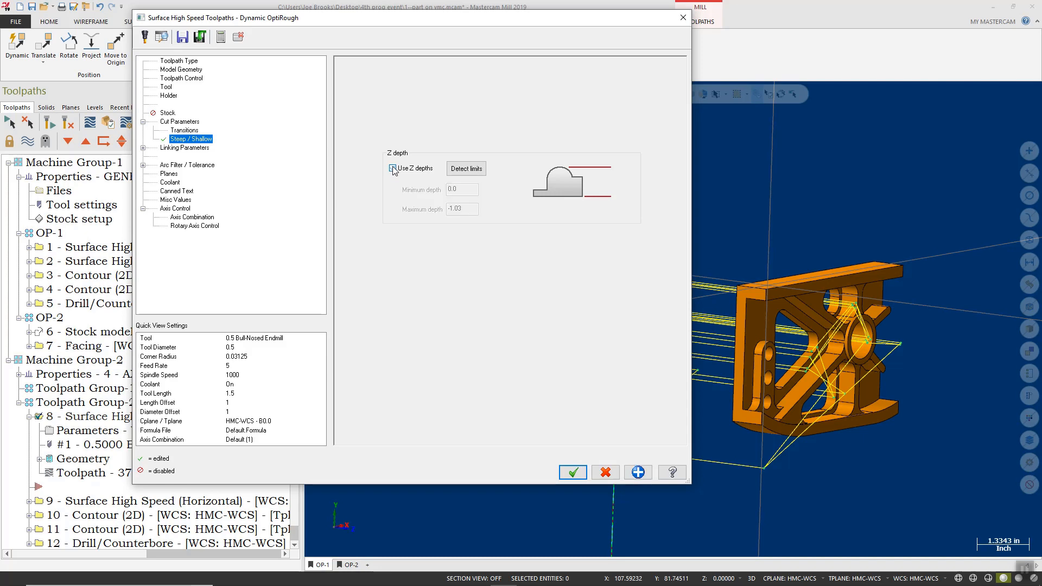
{"action": "left_click", "coordinate": [572, 472]}
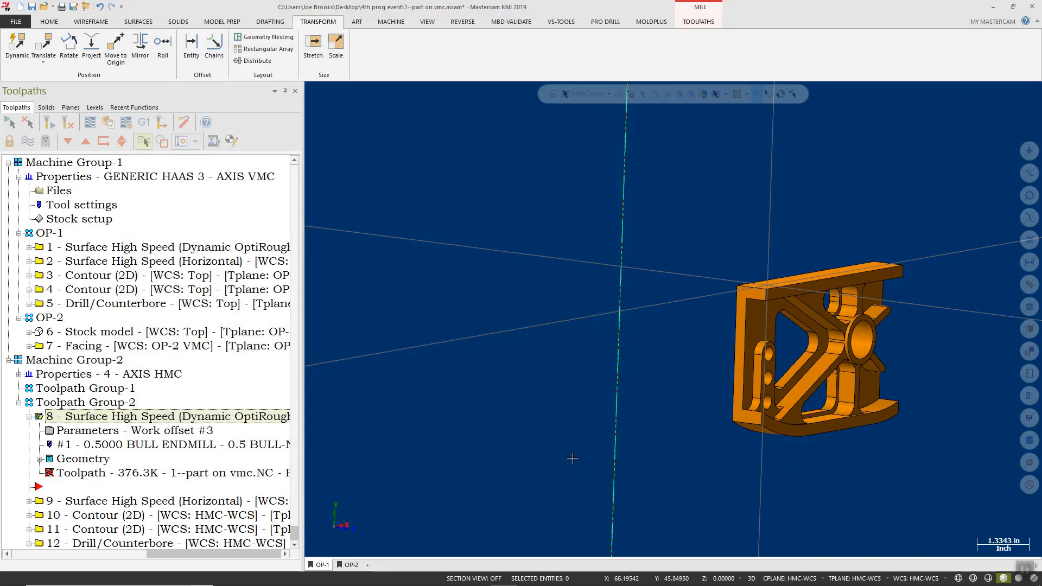
{"action": "left_click", "coordinate": [49, 124]}
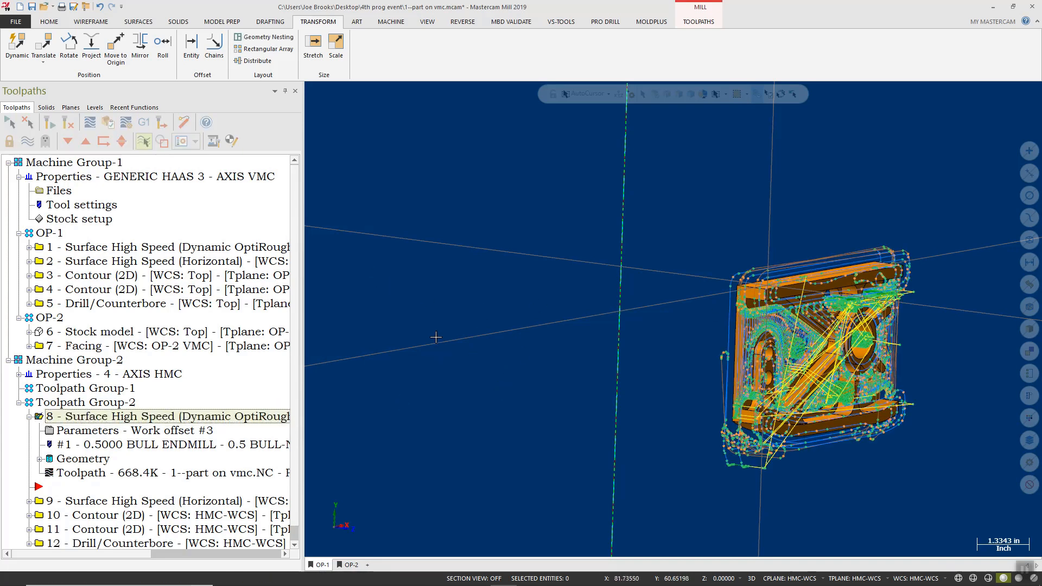
Display all Toolpath Group-2 toolpaths and show the HMC-TOOLING level with them.
{"action": "left_click", "coordinate": [29, 416]}
{"action": "left_click", "coordinate": [89, 402]}
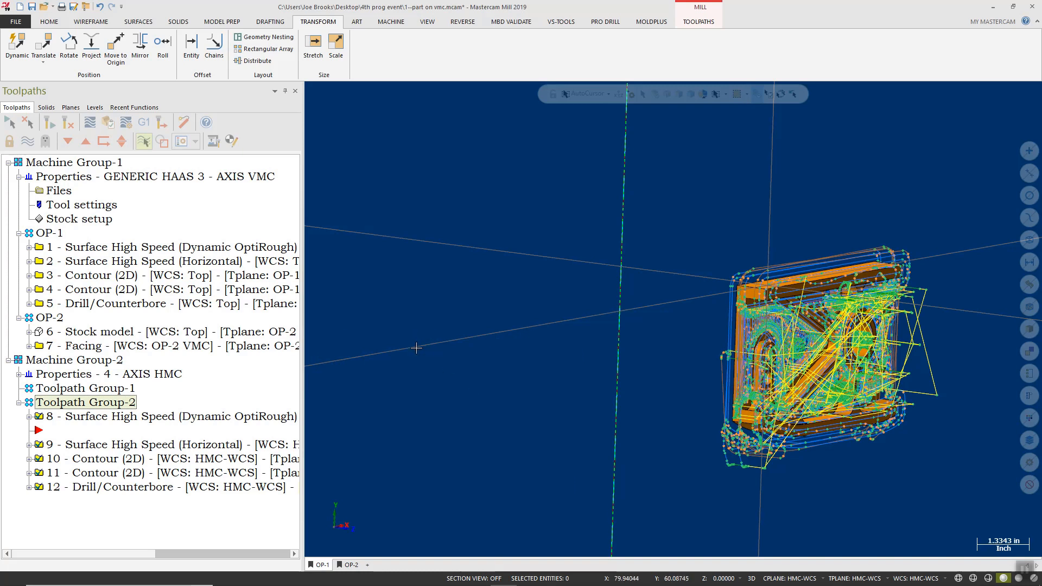
{"action": "left_click", "coordinate": [94, 108]}
{"action": "left_click", "coordinate": [42, 198]}
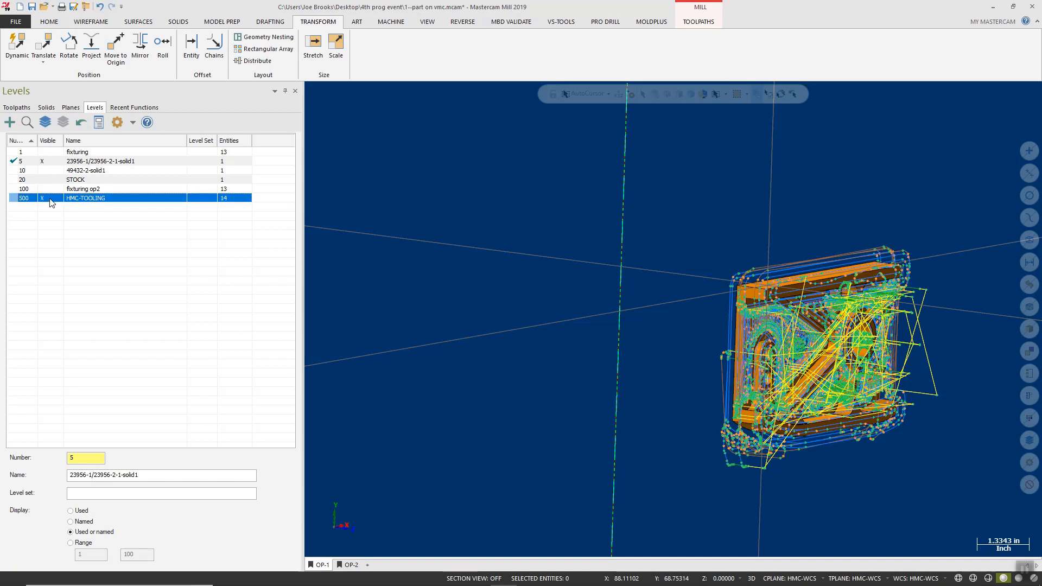
{"action": "scroll", "coordinate": [468, 261], "scroll_direction": "down", "scroll_amount": 6}
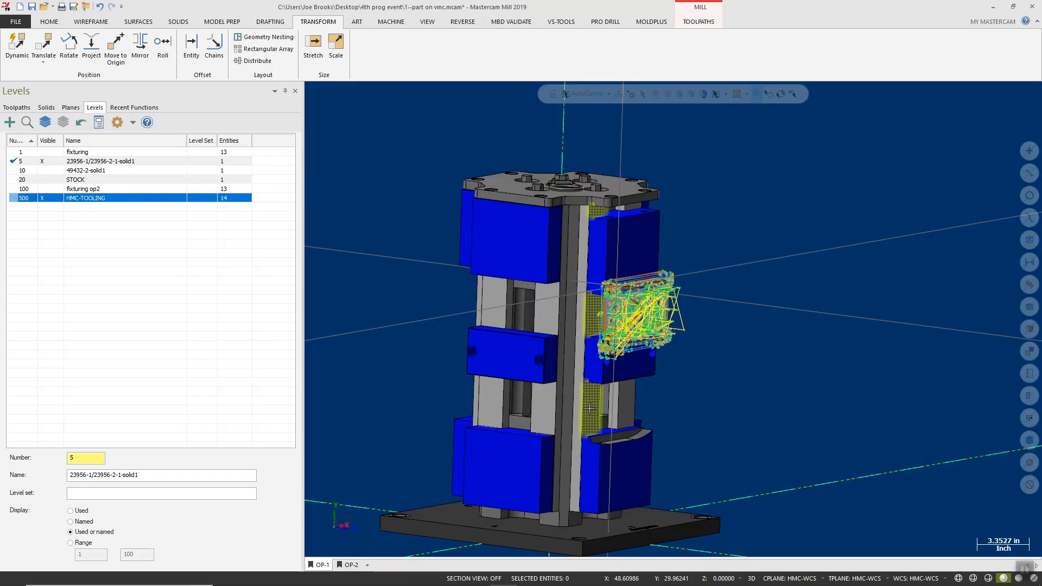
Move the insert arrow below operation 12 and add a Transform toolpath of type Rotate there.
{"action": "left_click", "coordinate": [6, 107]}
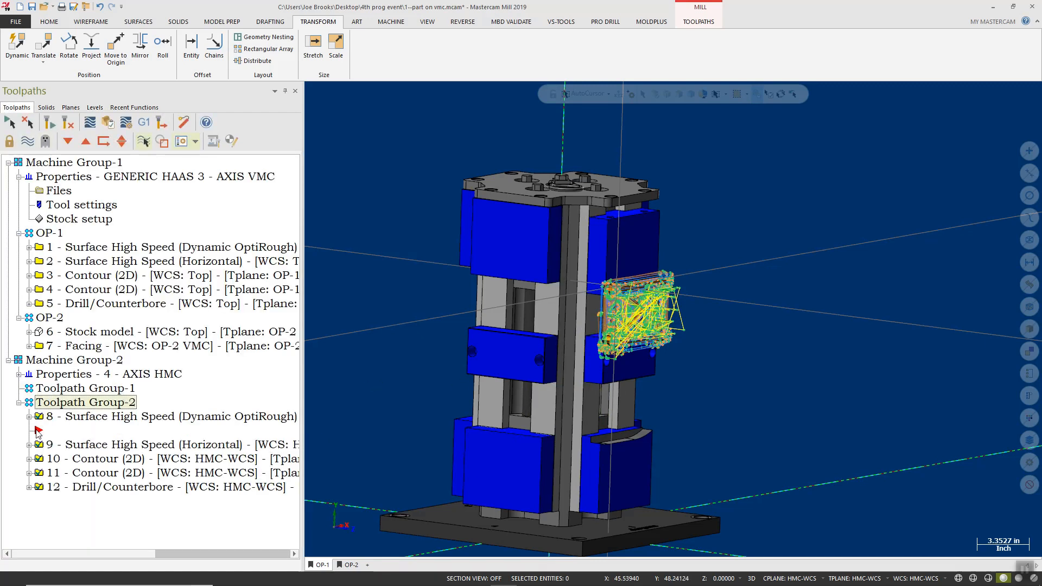
{"action": "left_click_drag", "start_coordinate": [37, 429], "coordinate": [28, 505]}
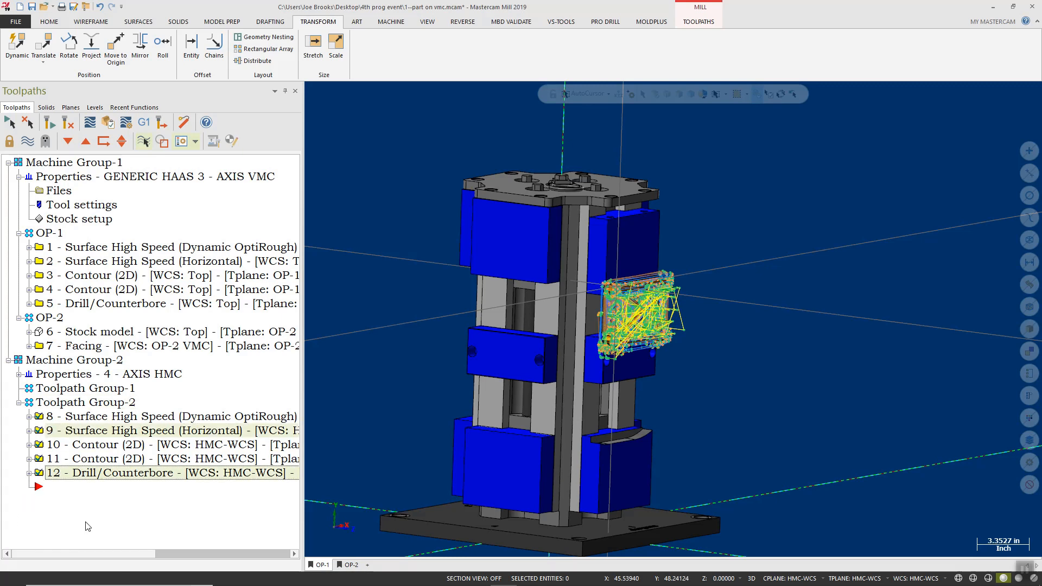
{"action": "right_click", "coordinate": [87, 526]}
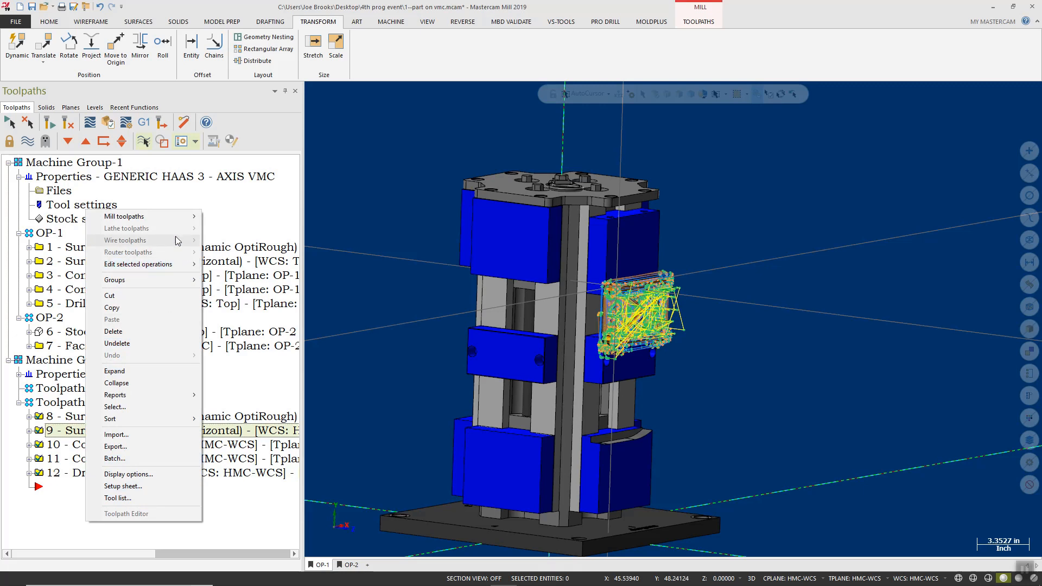
{"action": "mouse_move", "coordinate": [175, 218]}
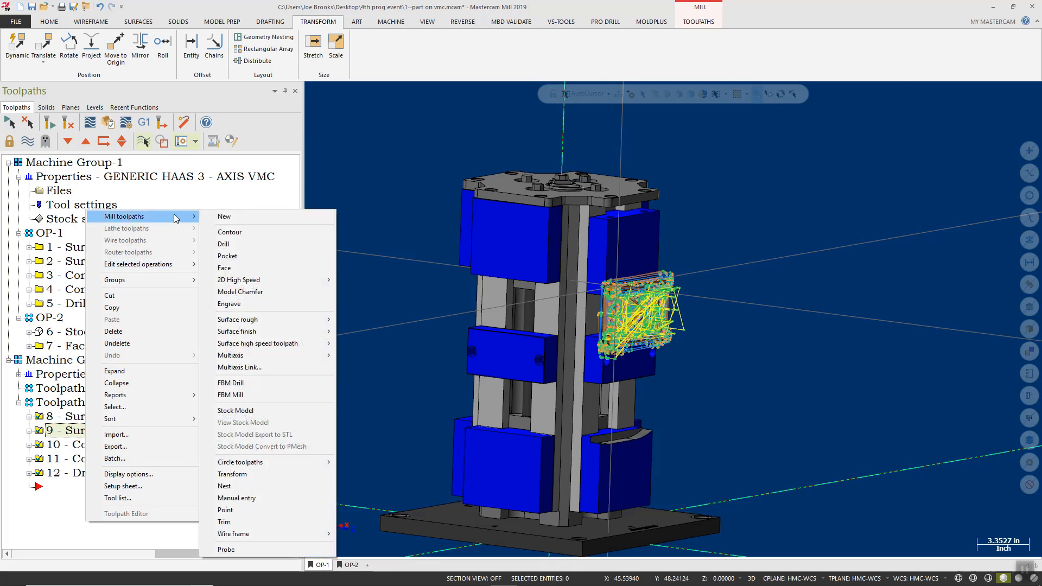
{"action": "left_click", "coordinate": [295, 474]}
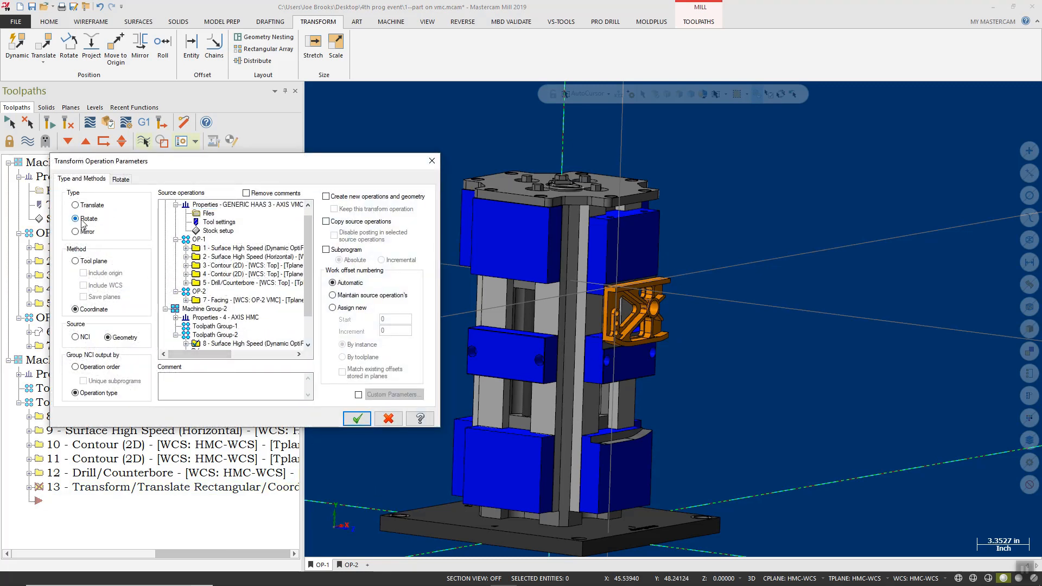
Set the transform to the Tool plane method, NCI source and operation-order output, with the Toolpath Group-2 operations as its source.
{"action": "left_click", "coordinate": [77, 262]}
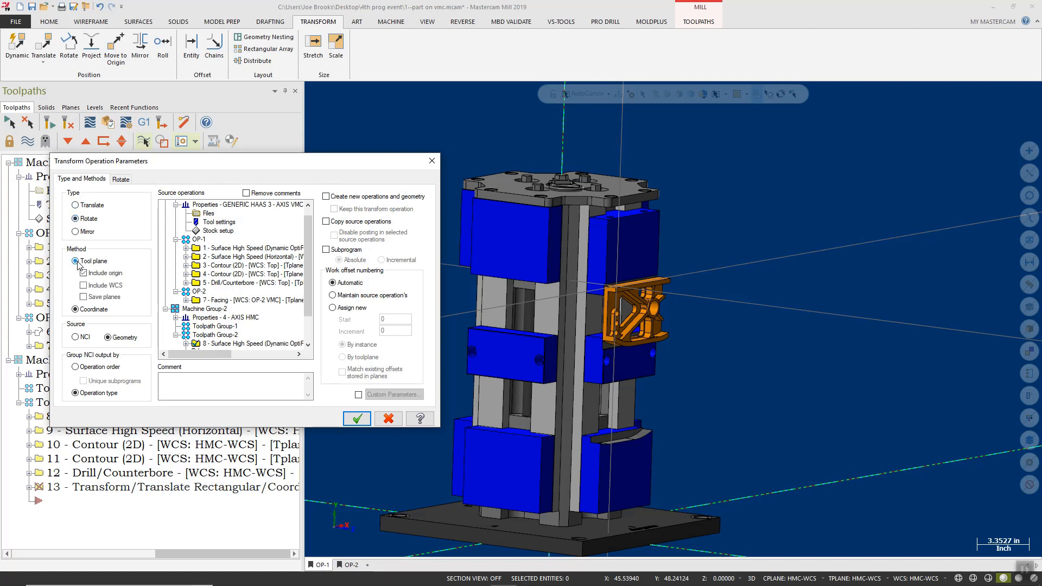
{"action": "left_click", "coordinate": [76, 338]}
{"action": "left_click", "coordinate": [75, 367]}
{"action": "scroll", "coordinate": [263, 306], "scroll_direction": "down", "scroll_amount": 2}
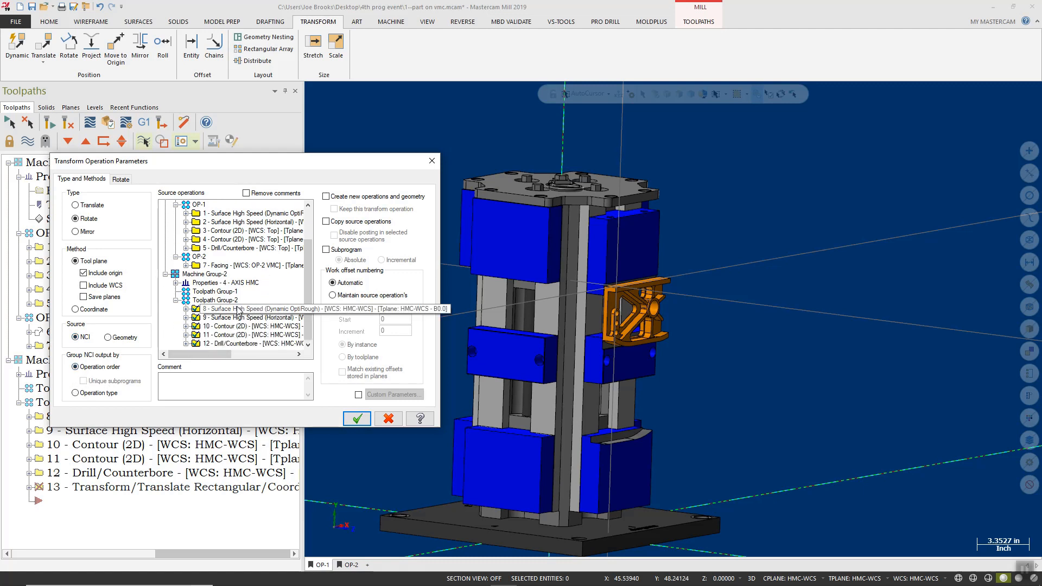
{"action": "left_click", "coordinate": [215, 300]}
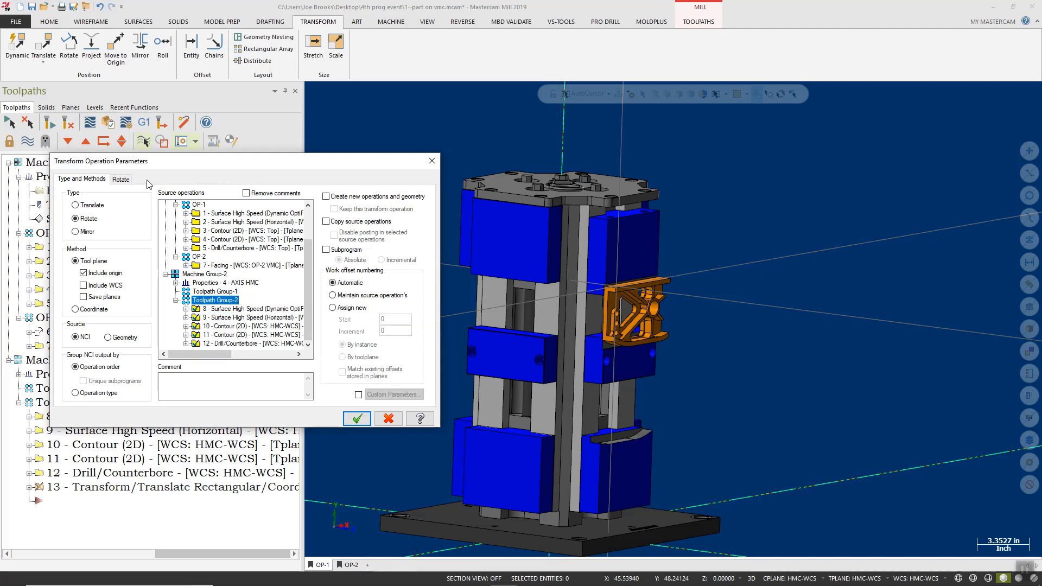
Rotate three instances 90° apart in the HMC-WCS rotation plane about the origin point under the tombstone base, and generate the transform.
{"action": "left_click", "coordinate": [120, 180]}
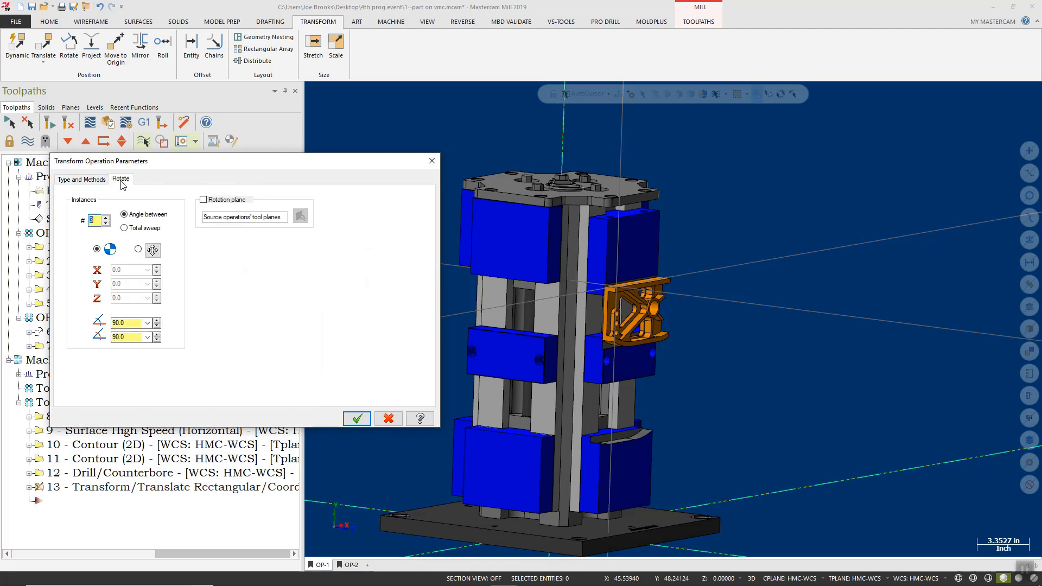
{"action": "left_click", "coordinate": [210, 201]}
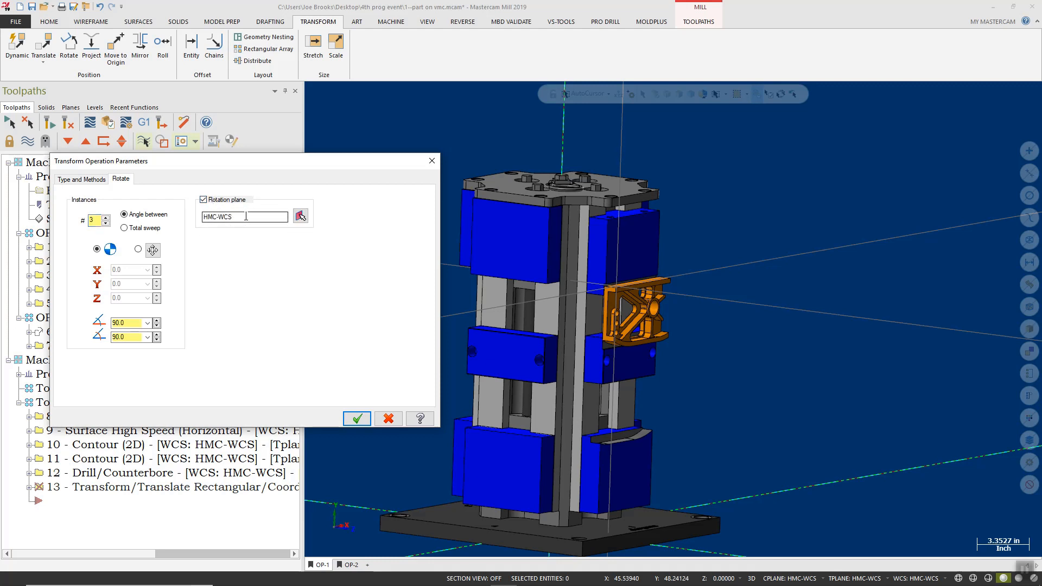
{"action": "left_click", "coordinate": [153, 250]}
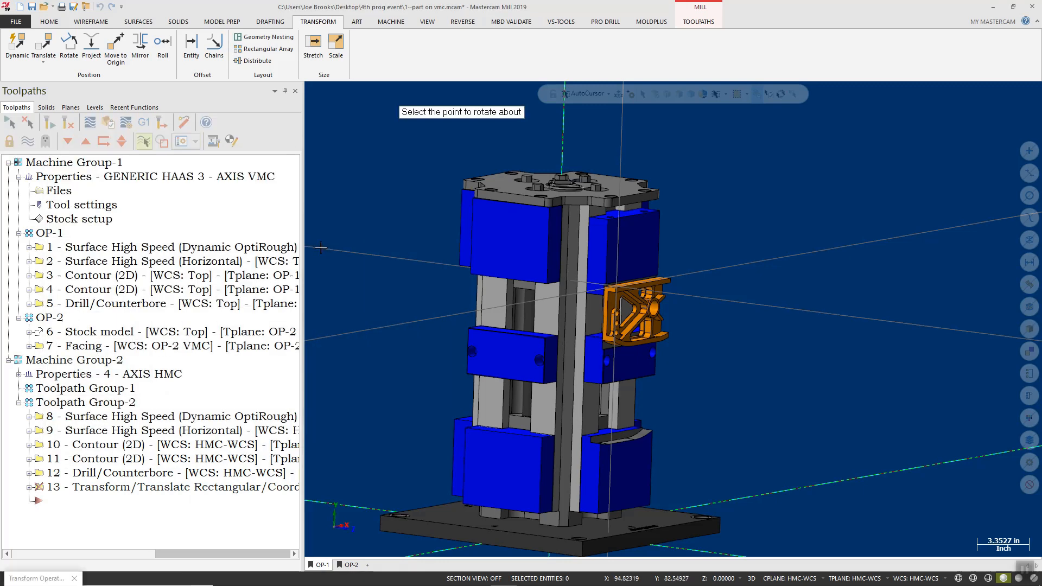
{"action": "scroll", "coordinate": [412, 162], "scroll_direction": "down", "scroll_amount": 3}
{"action": "scroll", "coordinate": [526, 411], "scroll_direction": "up", "scroll_amount": 2}
{"action": "scroll", "coordinate": [526, 410], "scroll_direction": "up", "scroll_amount": 5}
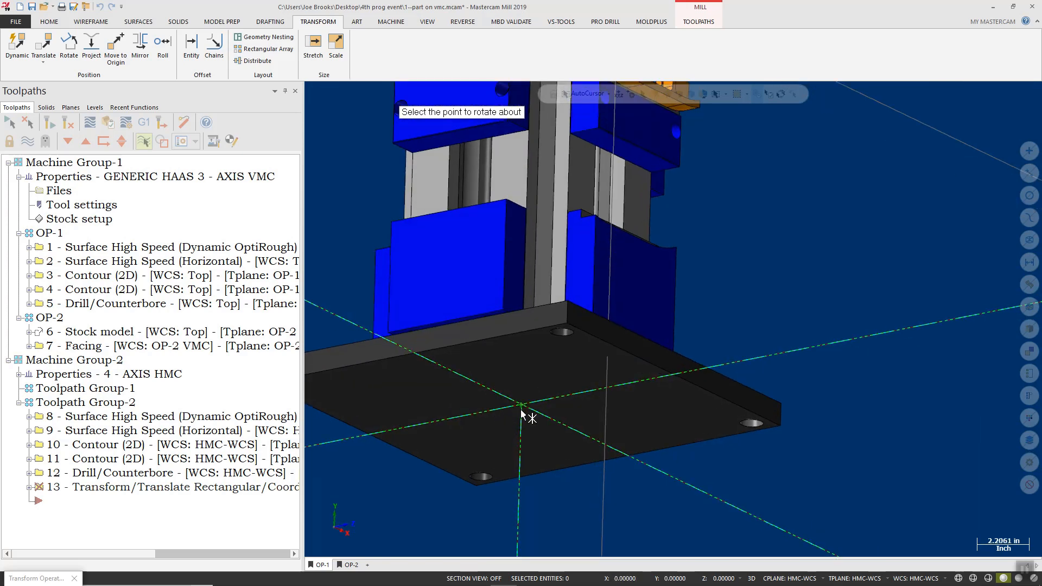
{"action": "left_click", "coordinate": [521, 408]}
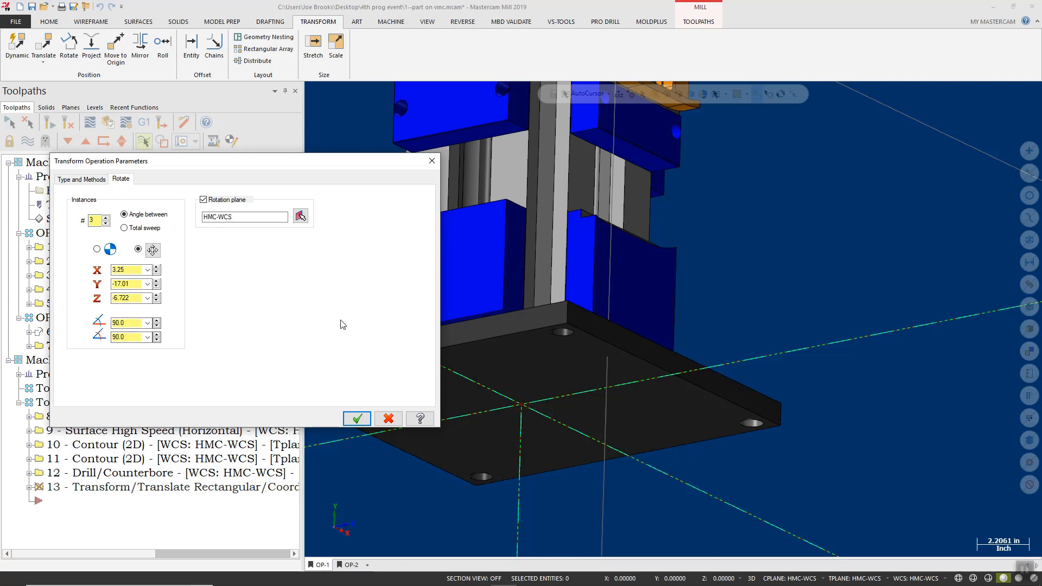
{"action": "left_click", "coordinate": [357, 419]}
Display all Toolpath Group-2 toolpaths and examine the original and rotated instances around the tombstone.
{"action": "scroll", "coordinate": [417, 446], "scroll_direction": "down", "scroll_amount": 4}
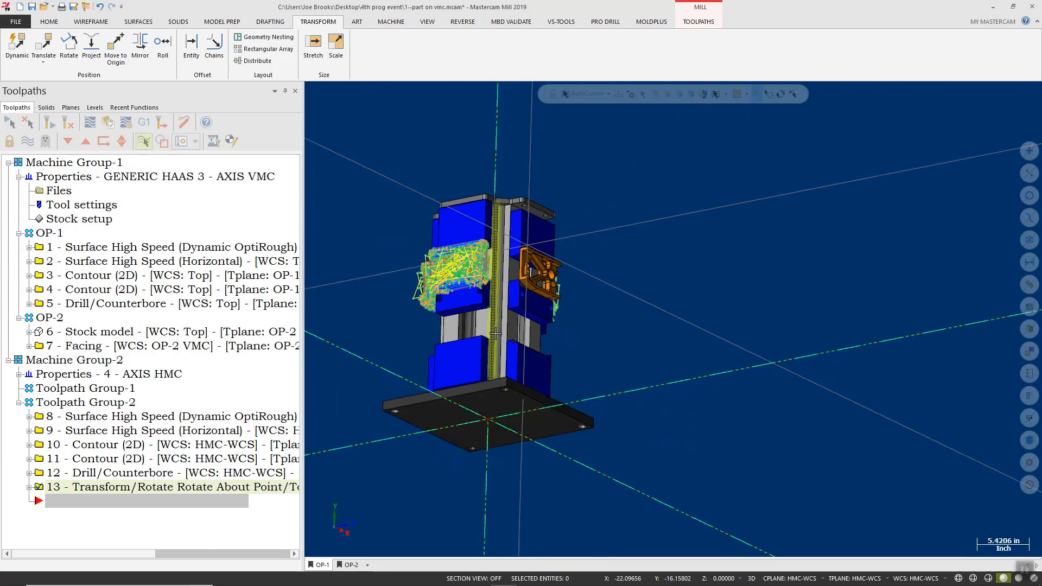
{"action": "middle_click_drag", "start_coordinate": [513, 308], "coordinate": [449, 299]}
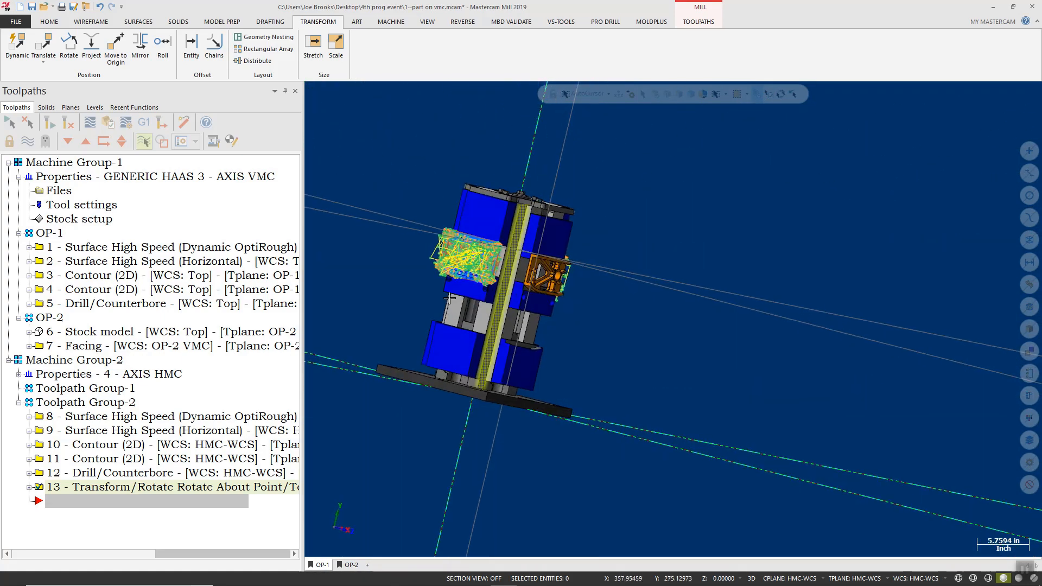
{"action": "left_click", "coordinate": [106, 405]}
{"action": "scroll", "coordinate": [446, 272], "scroll_direction": "up", "scroll_amount": 3}
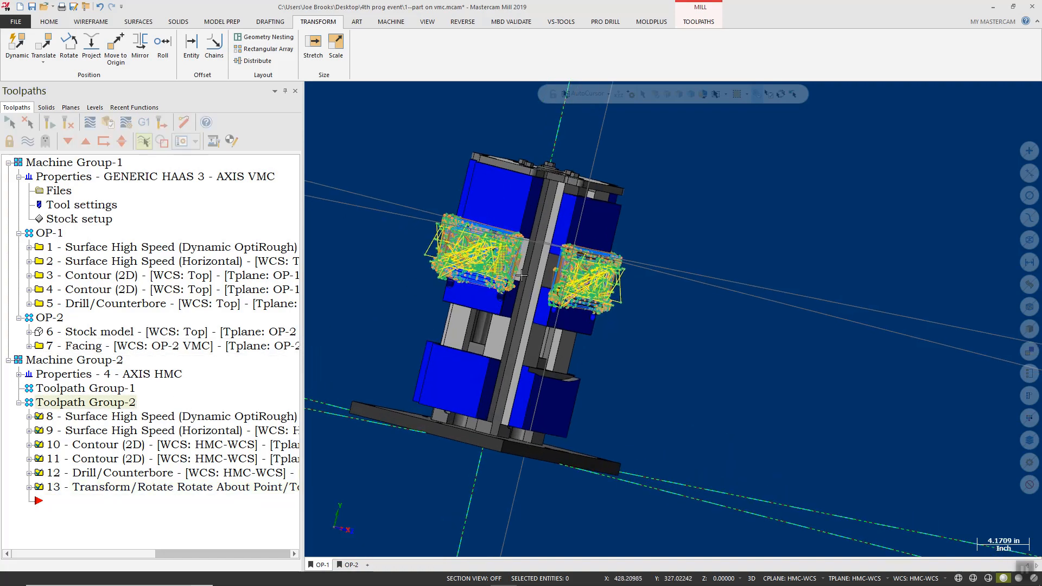
{"action": "middle_click_drag", "start_coordinate": [509, 260], "coordinate": [454, 285]}
Edit the common parameters of the Toolpath Group-2 operations, setting the clearance to 6.
{"action": "left_click", "coordinate": [102, 404]}
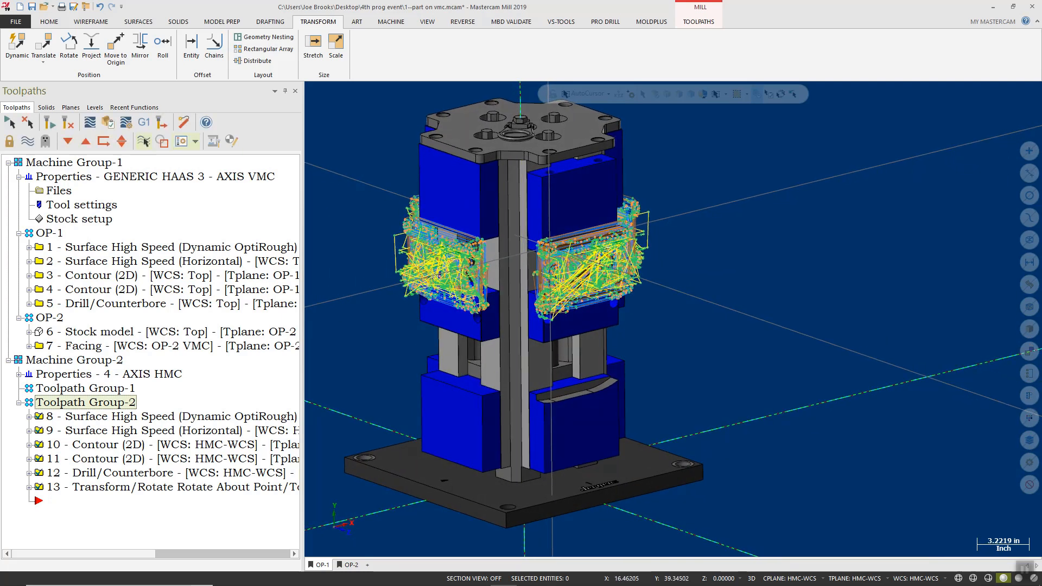
{"action": "right_click", "coordinate": [102, 404]}
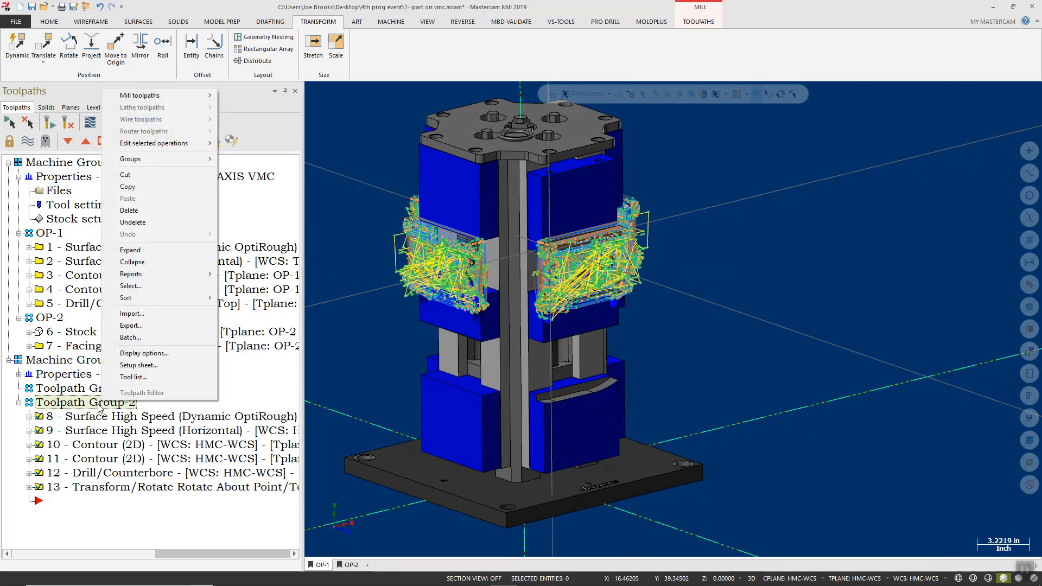
{"action": "mouse_move", "coordinate": [181, 98]}
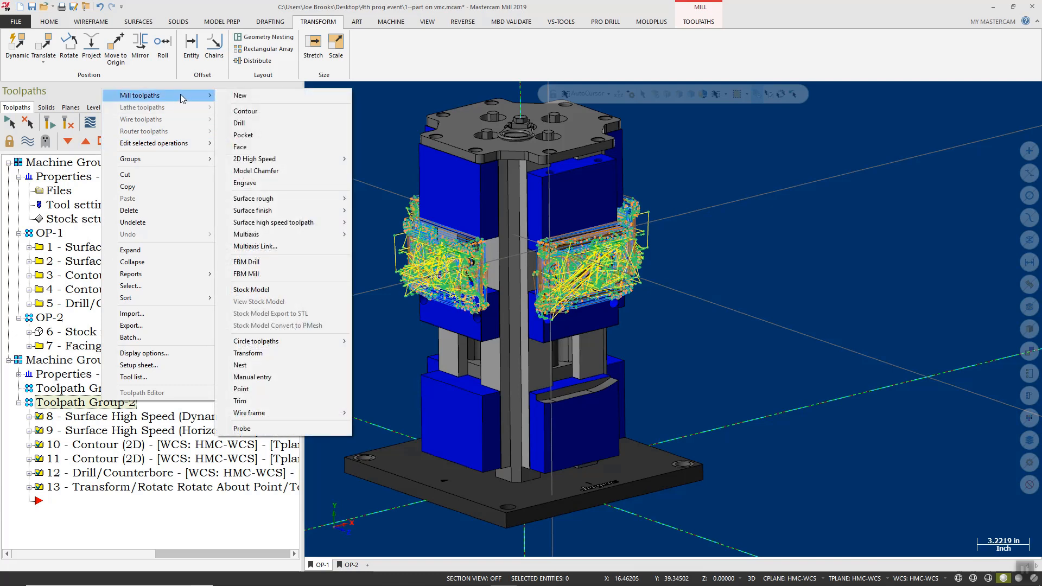
{"action": "mouse_move", "coordinate": [175, 148]}
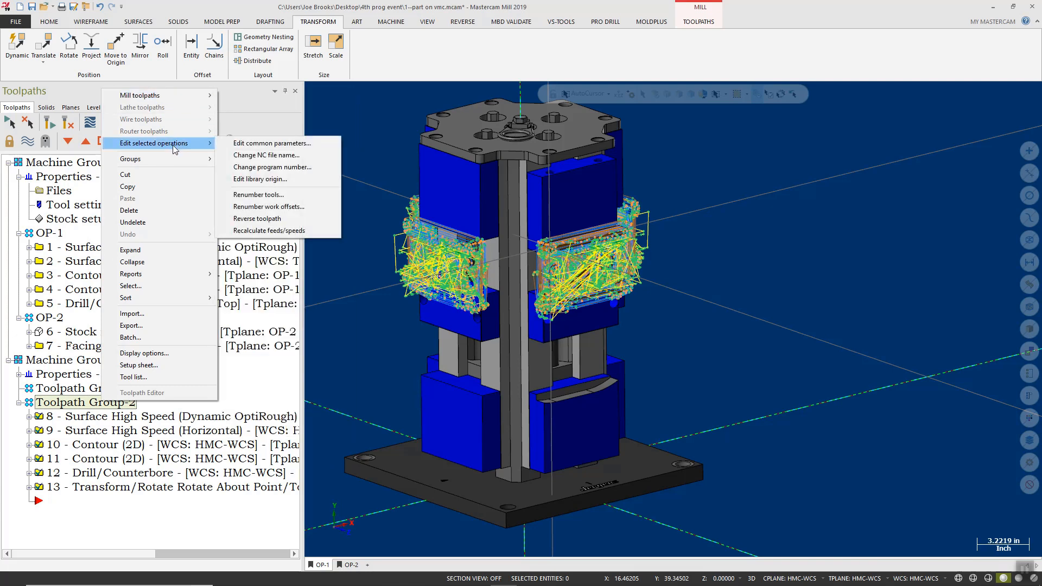
{"action": "left_click", "coordinate": [296, 144]}
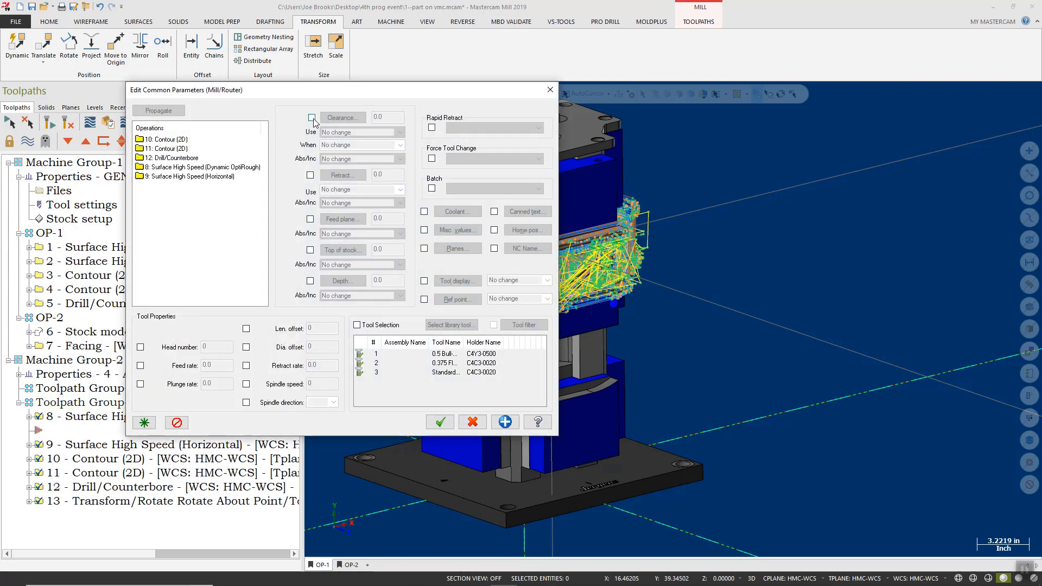
{"action": "left_click", "coordinate": [311, 117]}
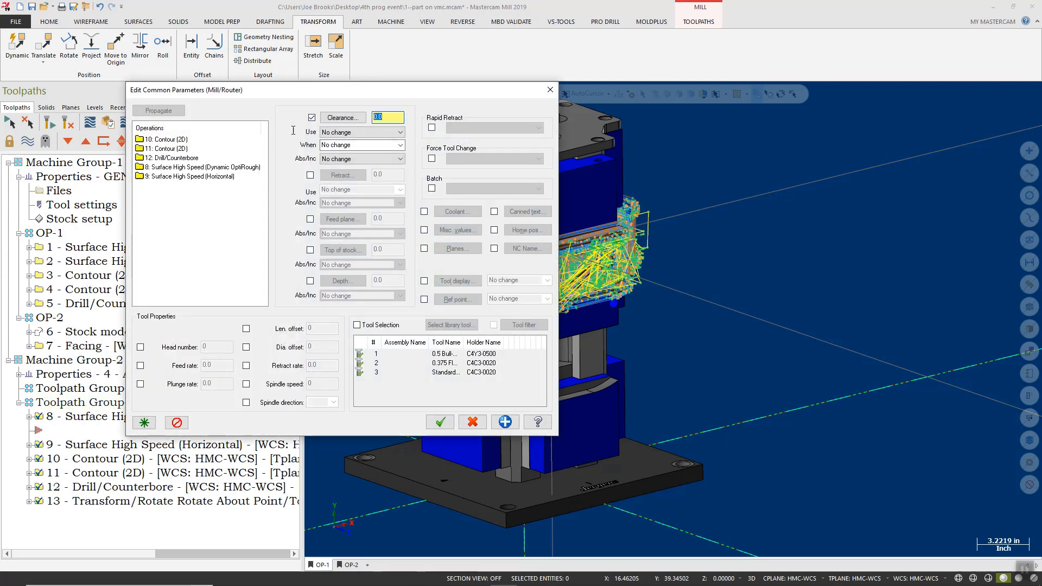
{"action": "type", "text": "6"}
Enable the clearance with Clearance at Start and End, make it absolute, and apply the common parameters.
{"action": "left_click", "coordinate": [382, 132]}
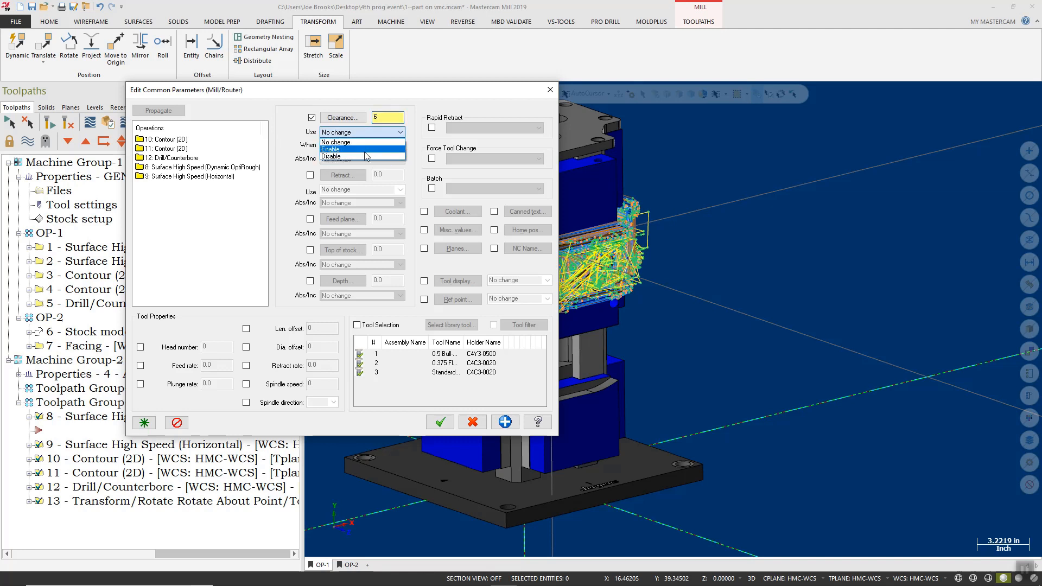
{"action": "left_click", "coordinate": [364, 151]}
{"action": "left_click", "coordinate": [382, 145]}
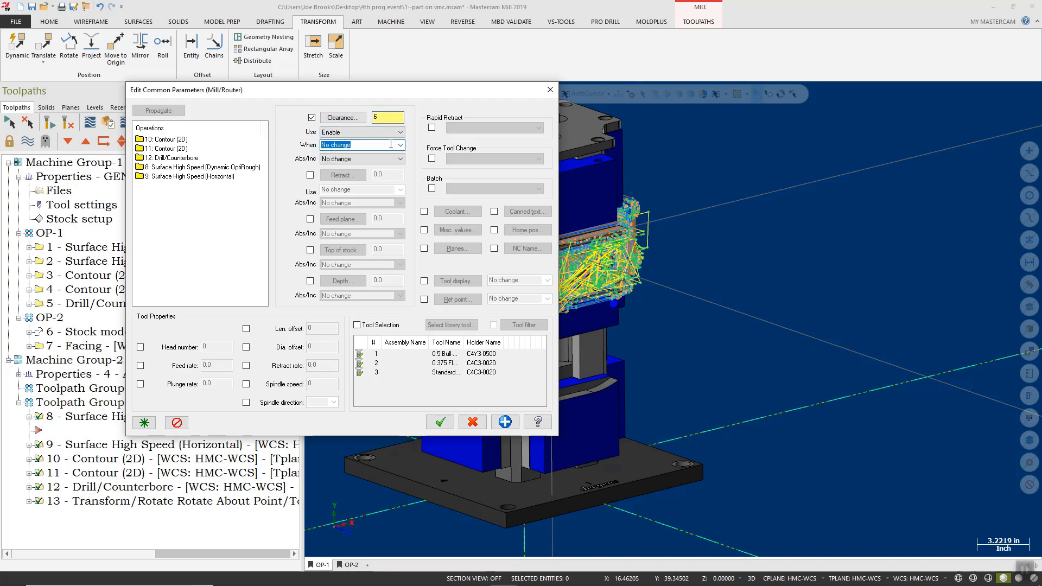
{"action": "left_click", "coordinate": [400, 144]}
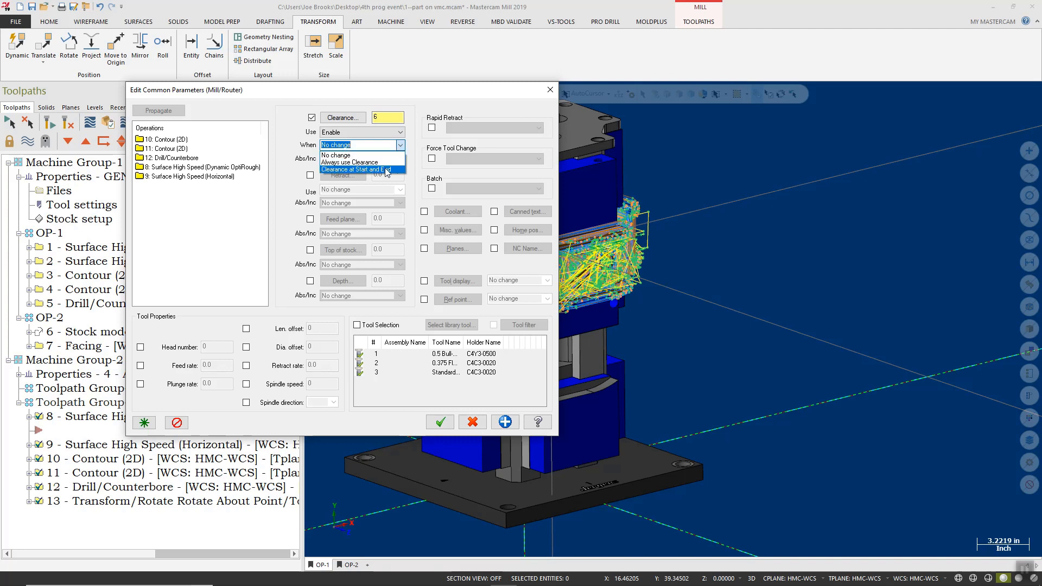
{"action": "left_click", "coordinate": [387, 169]}
{"action": "left_click", "coordinate": [400, 159]}
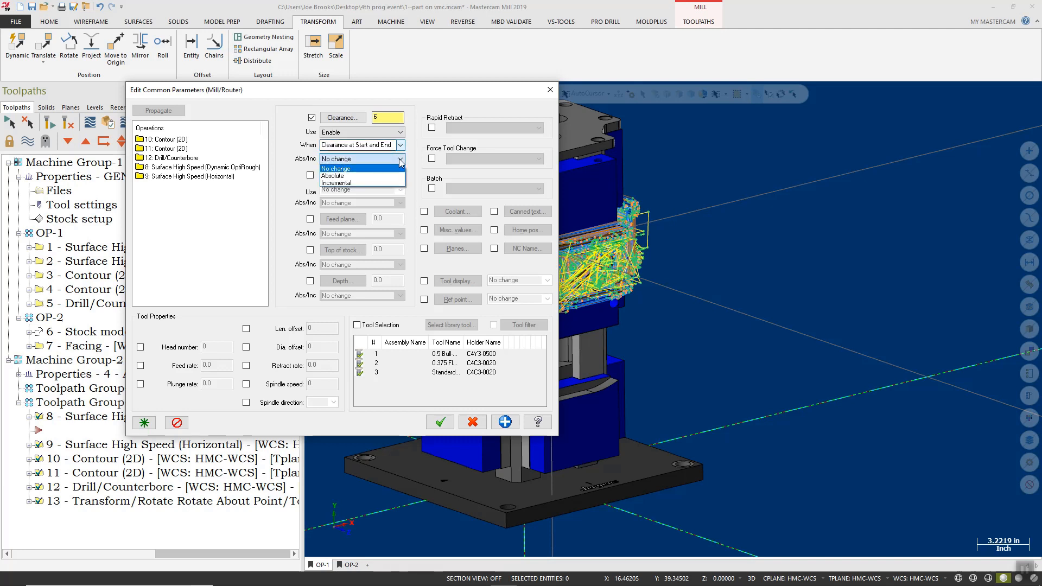
{"action": "left_click", "coordinate": [376, 176]}
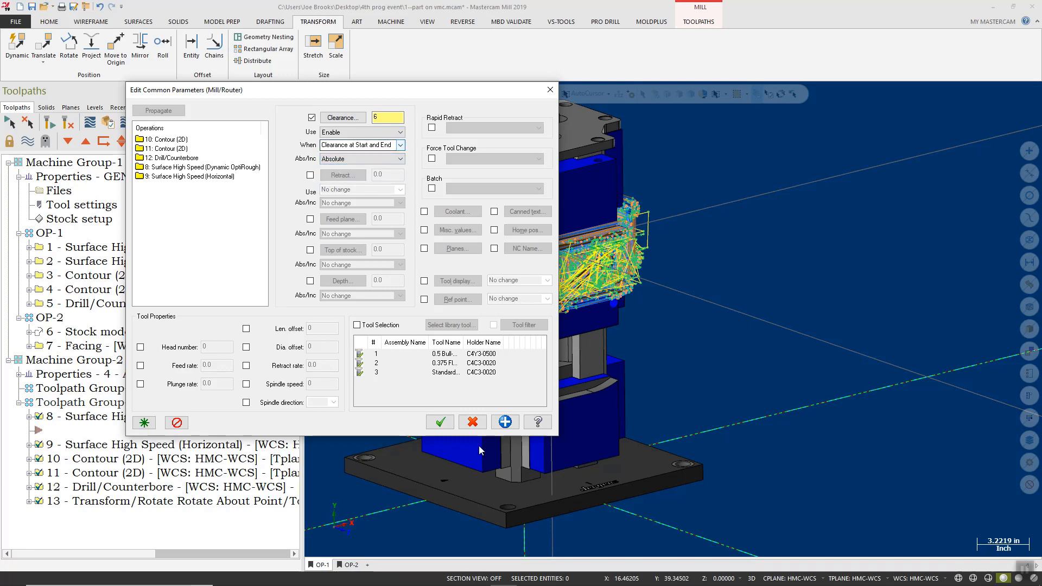
{"action": "left_click", "coordinate": [440, 422]}
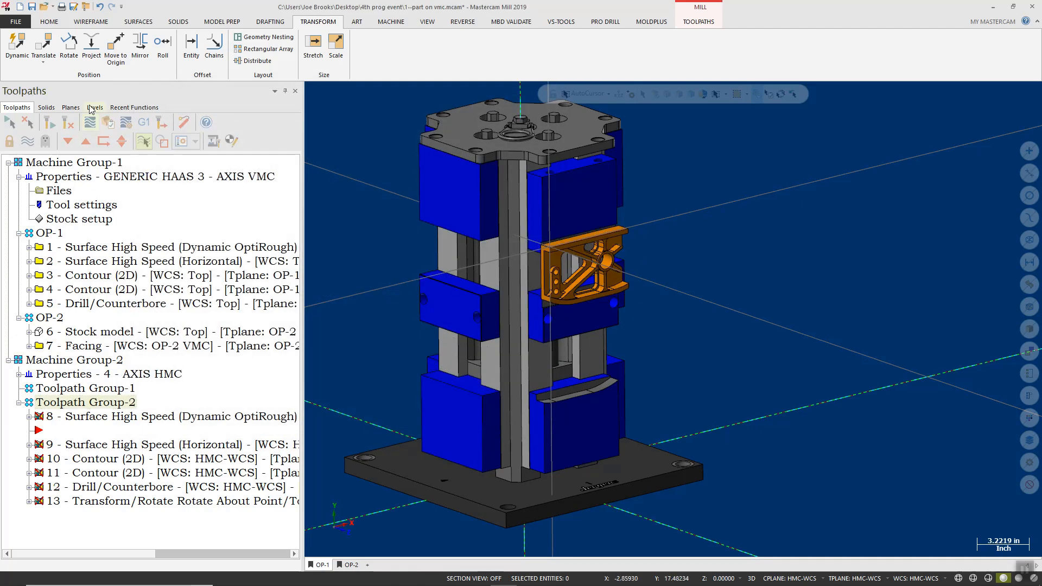
Regenerate all the dirty Toolpath Group-2 operations and display them around the tombstone.
{"action": "left_click", "coordinate": [67, 122]}
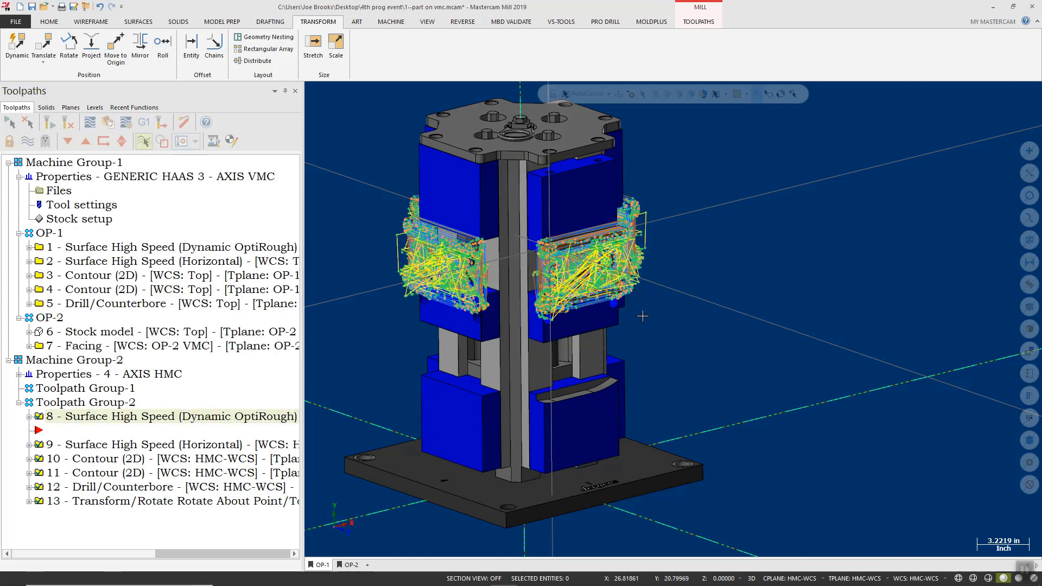
{"action": "scroll", "coordinate": [653, 290], "scroll_direction": "down", "scroll_amount": 2}
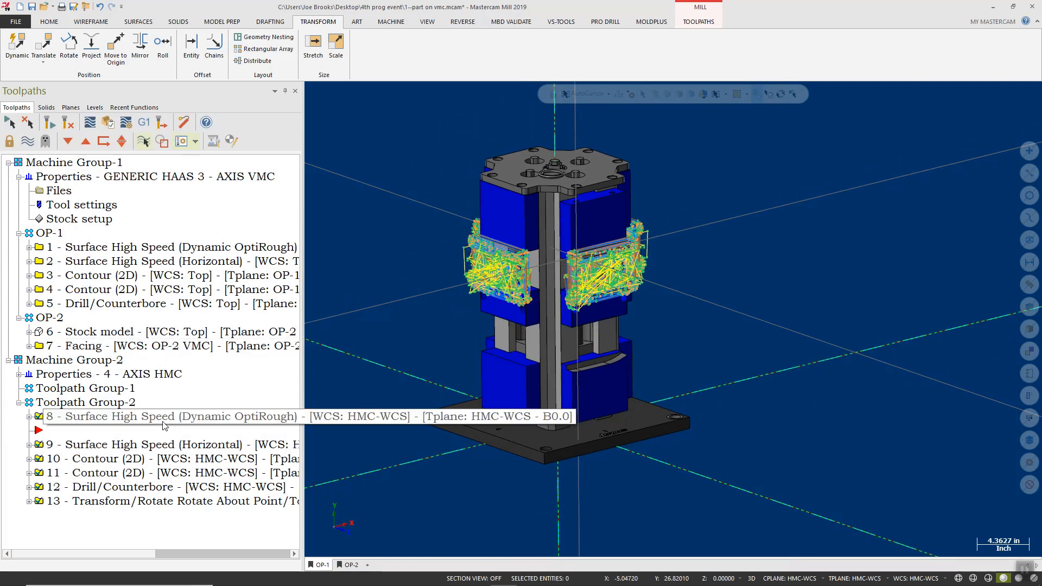
Turn off line/arc filtering in the arc filter and tolerance settings of Dynamic OptiRough operation 8 and regenerate it.
{"action": "left_click", "coordinate": [103, 446]}
{"action": "left_click", "coordinate": [98, 421]}
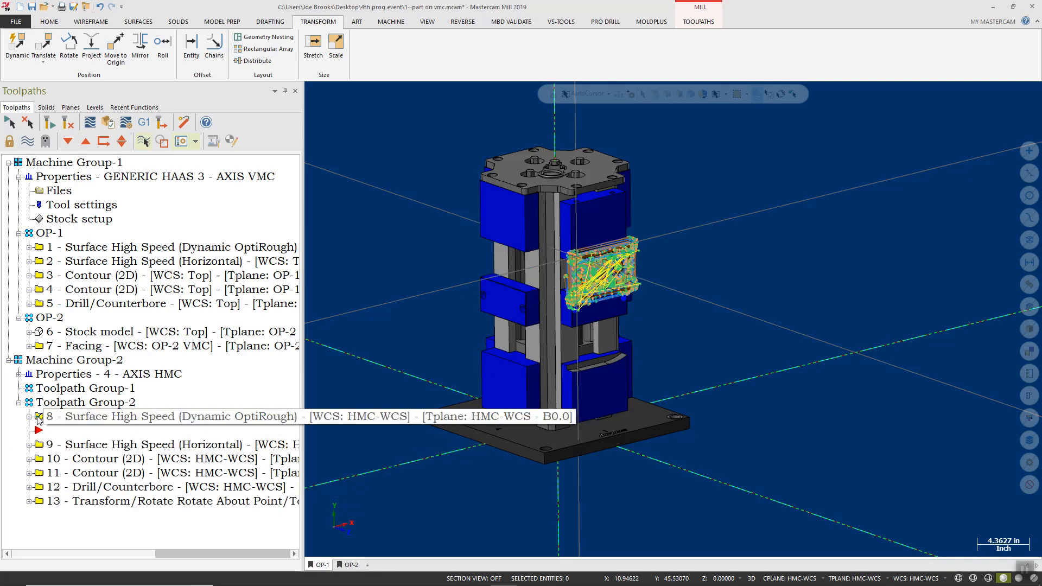
{"action": "left_click", "coordinate": [29, 416]}
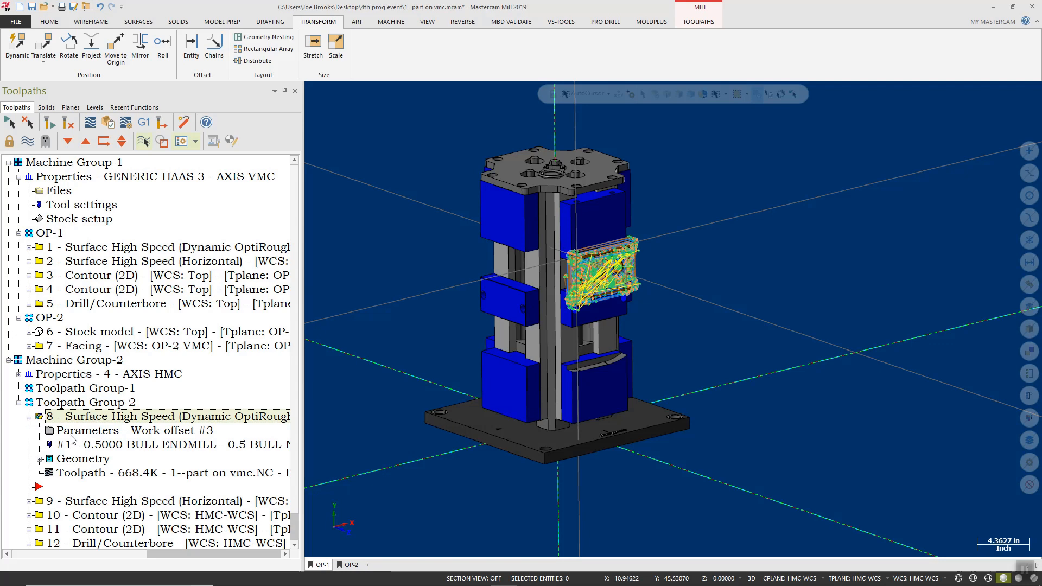
{"action": "left_click", "coordinate": [119, 431]}
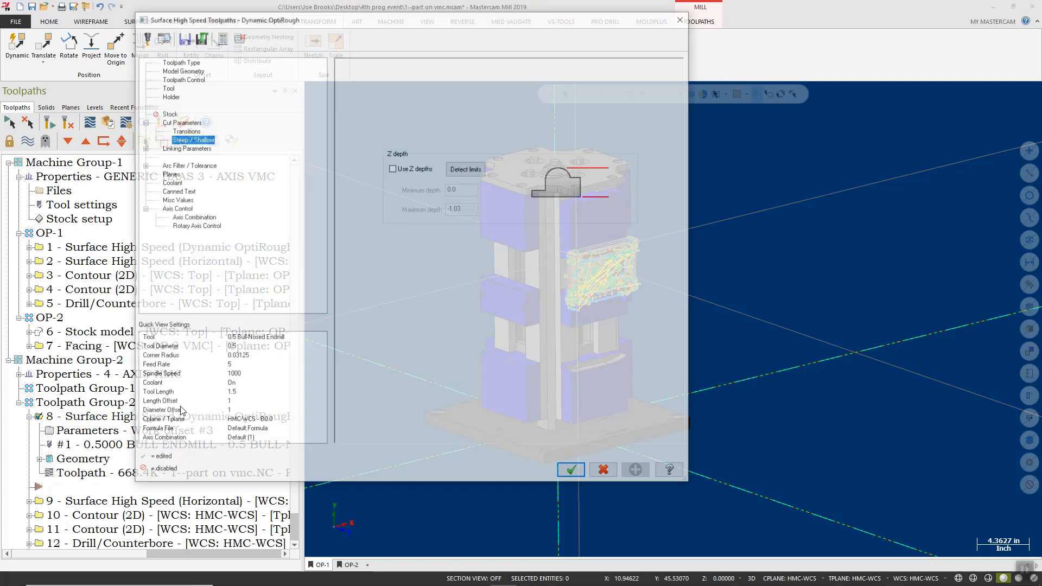
{"action": "left_click", "coordinate": [191, 148]}
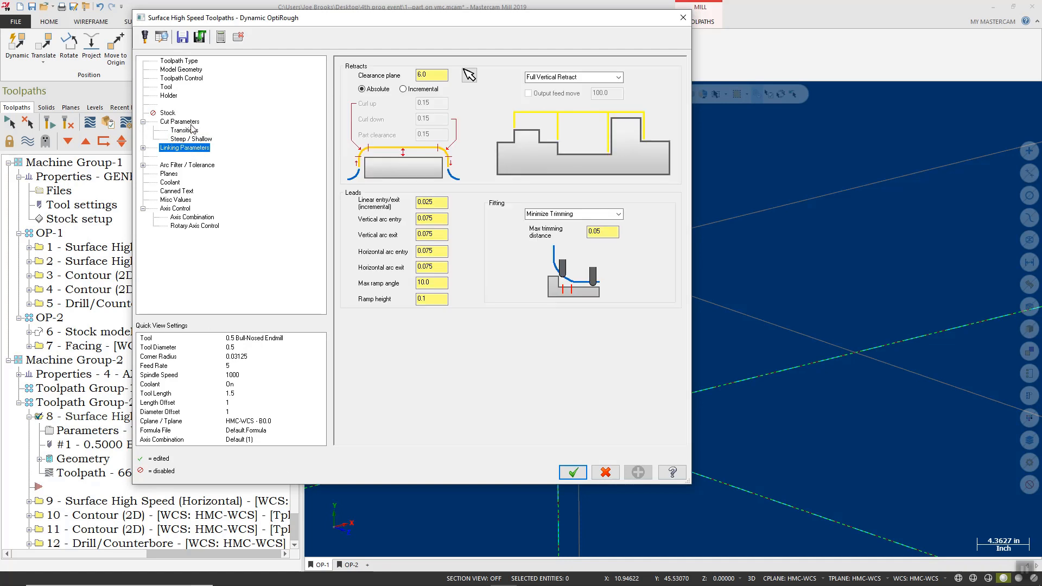
{"action": "left_click", "coordinate": [185, 166]}
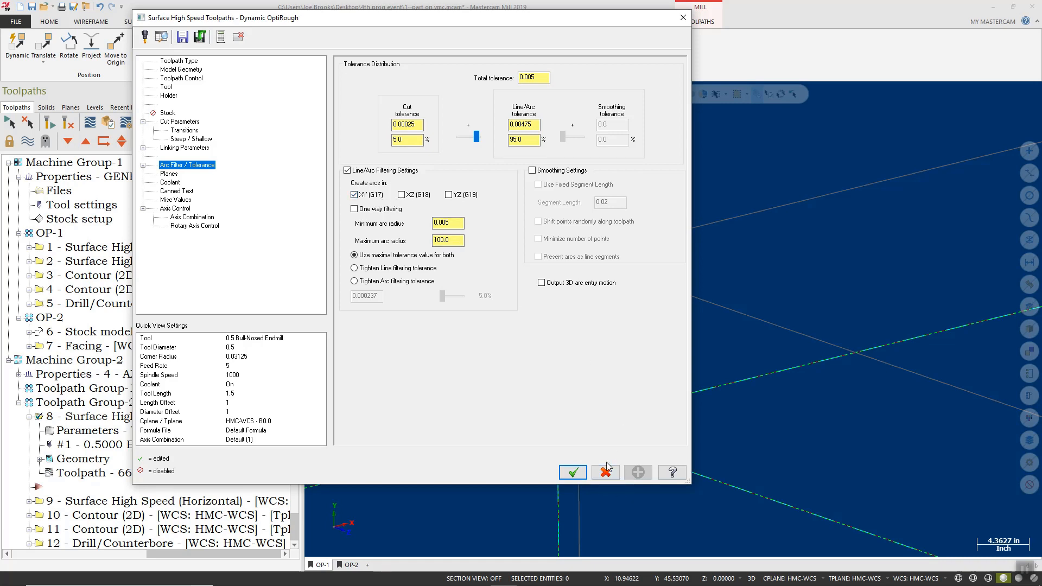
{"action": "left_click", "coordinate": [347, 171]}
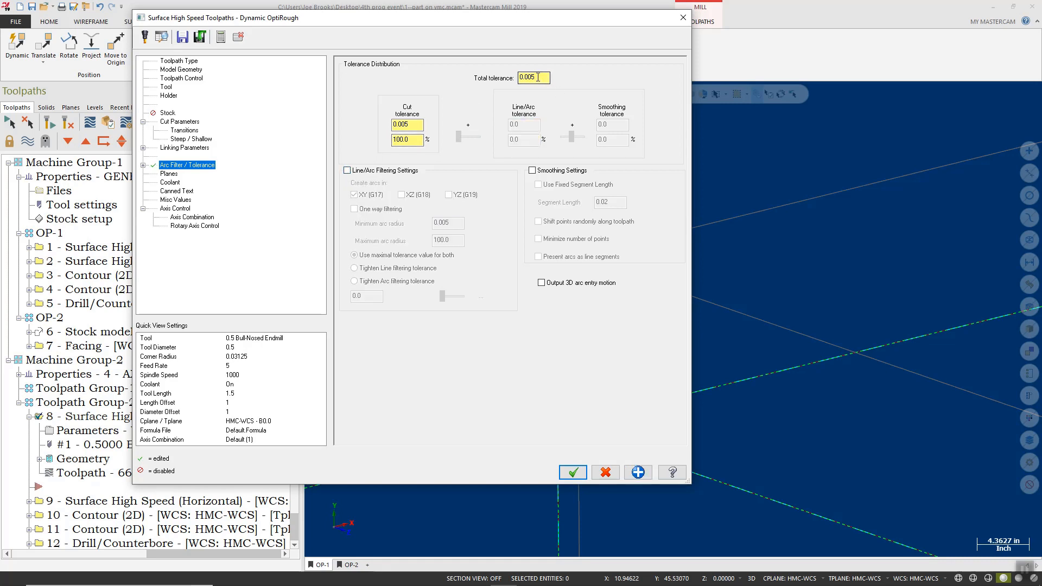
{"action": "left_click", "coordinate": [573, 471]}
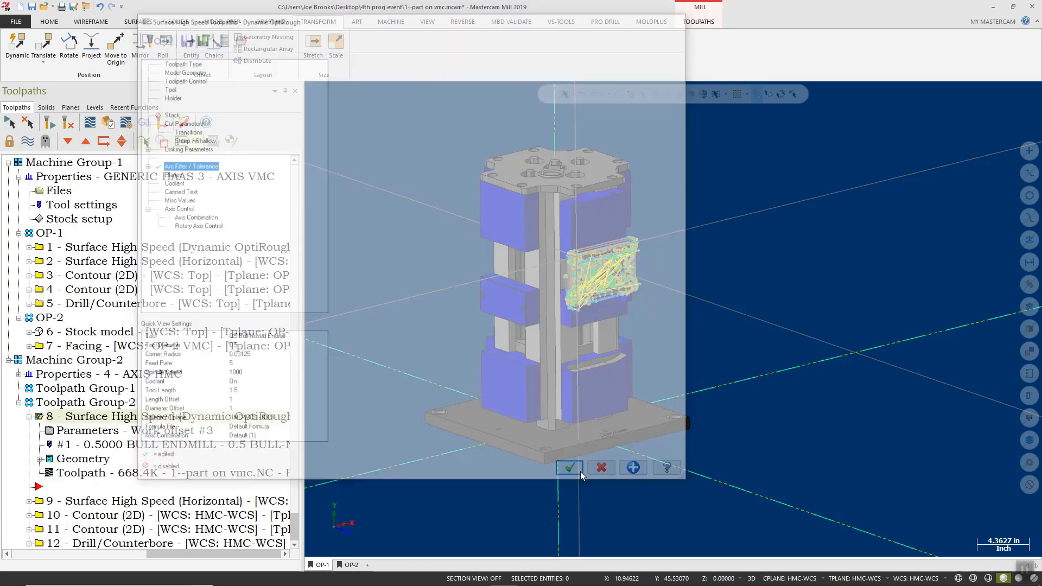
{"action": "left_click", "coordinate": [48, 124]}
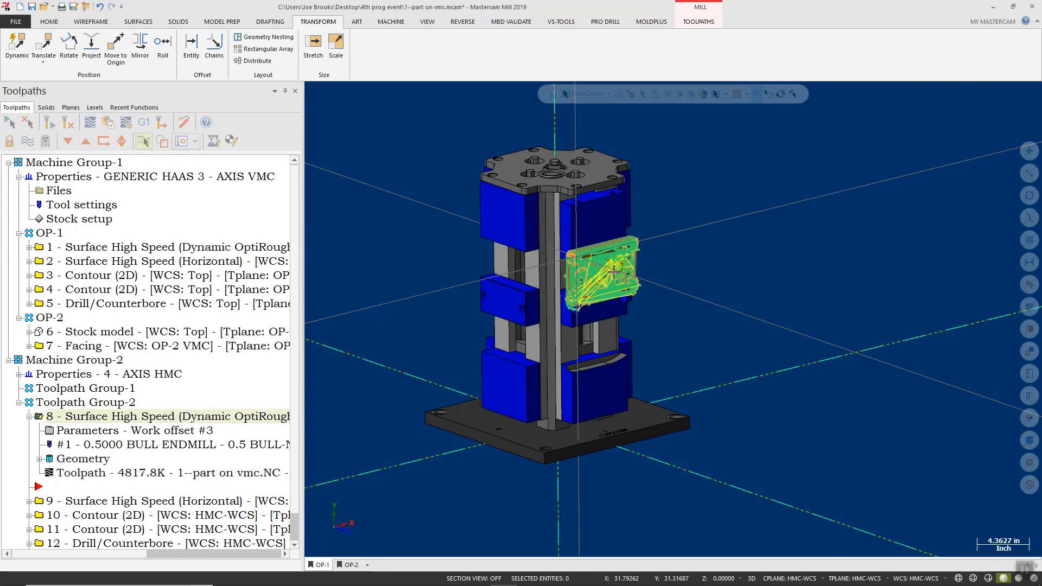
Examine the unfiltered OptiRough toolpath along the part's upper edge and analyze its individual moves.
{"action": "scroll", "coordinate": [588, 261], "scroll_direction": "up", "scroll_amount": 4}
{"action": "scroll", "coordinate": [579, 253], "scroll_direction": "up", "scroll_amount": 6}
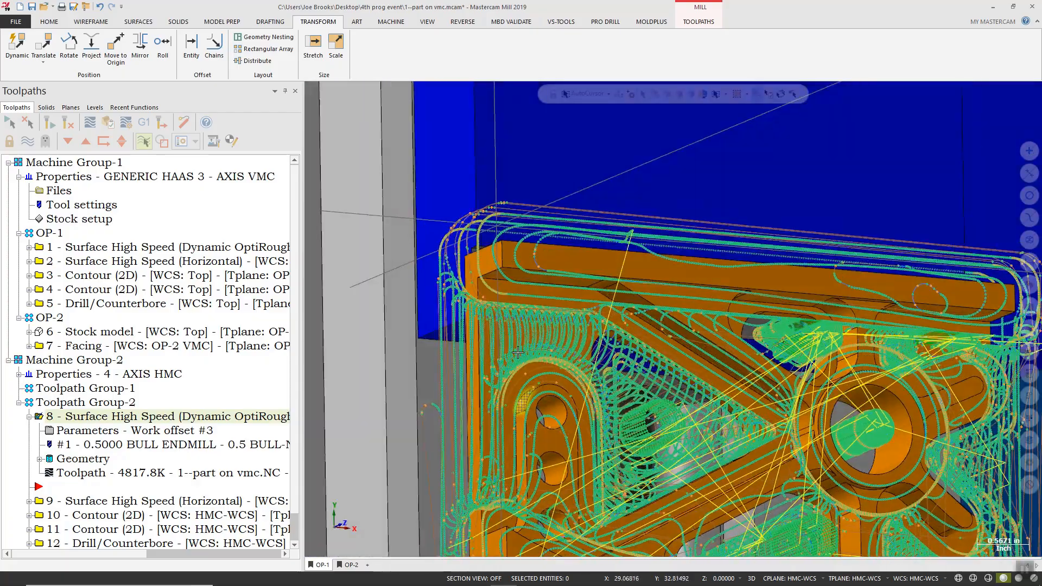
{"action": "middle_click_drag", "start_coordinate": [517, 352], "coordinate": [547, 266]}
{"action": "scroll", "coordinate": [690, 185], "scroll_direction": "up", "scroll_amount": 7}
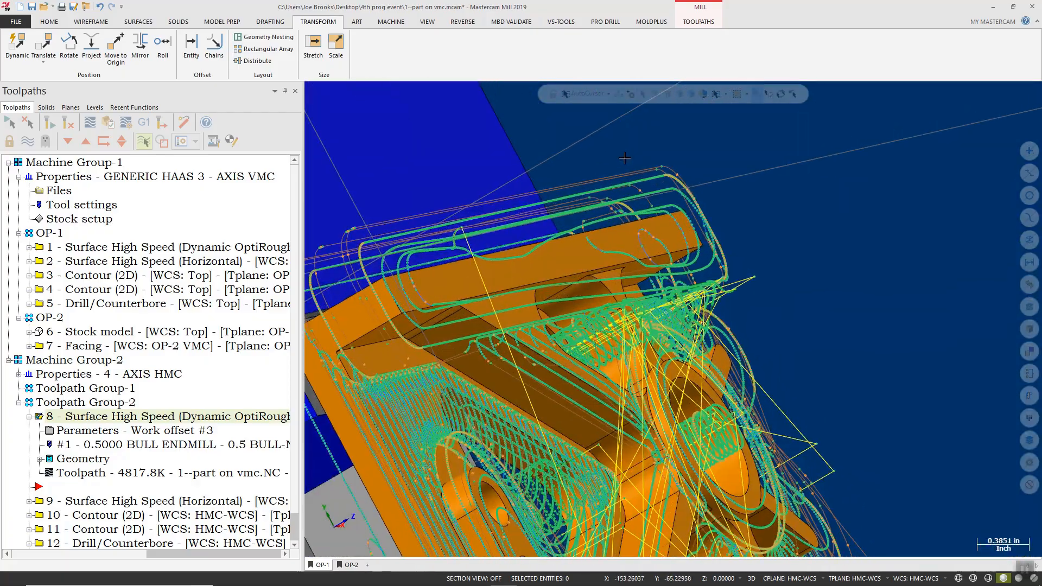
{"action": "scroll", "coordinate": [689, 185], "scroll_direction": "up", "scroll_amount": 9}
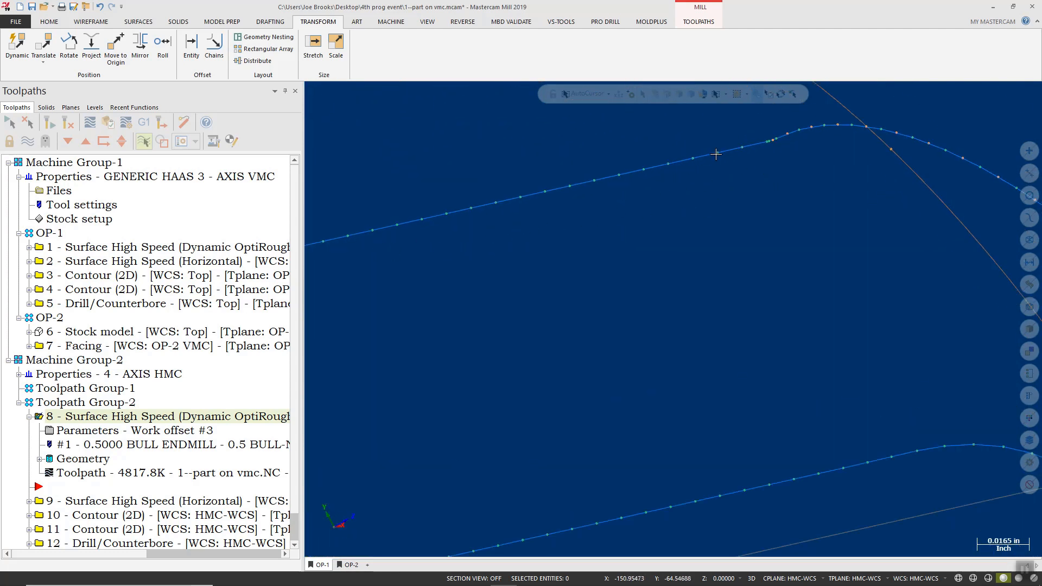
{"action": "scroll", "coordinate": [658, 179], "scroll_direction": "down", "scroll_amount": 2}
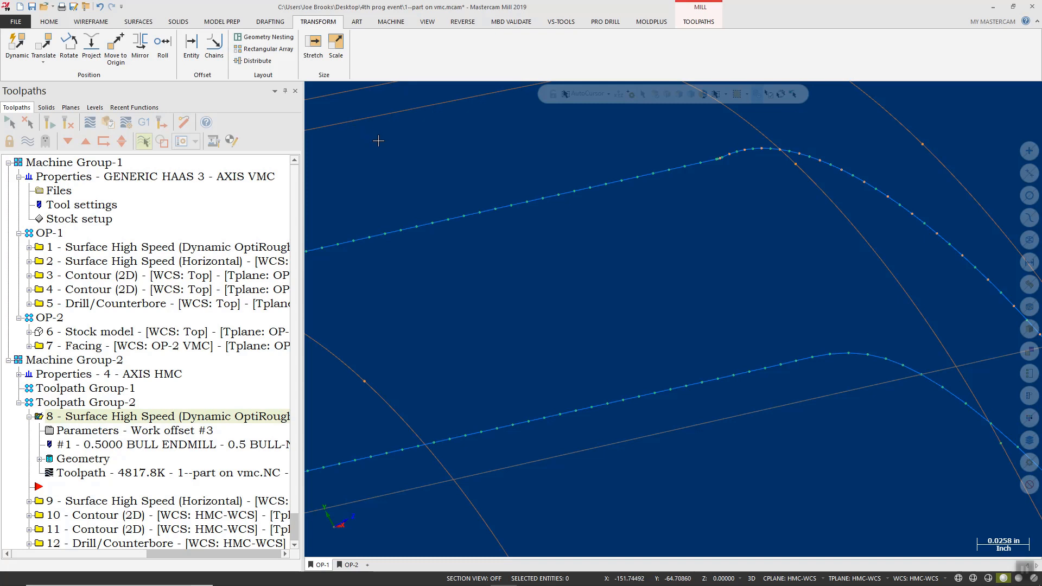
{"action": "left_click", "coordinate": [49, 25]}
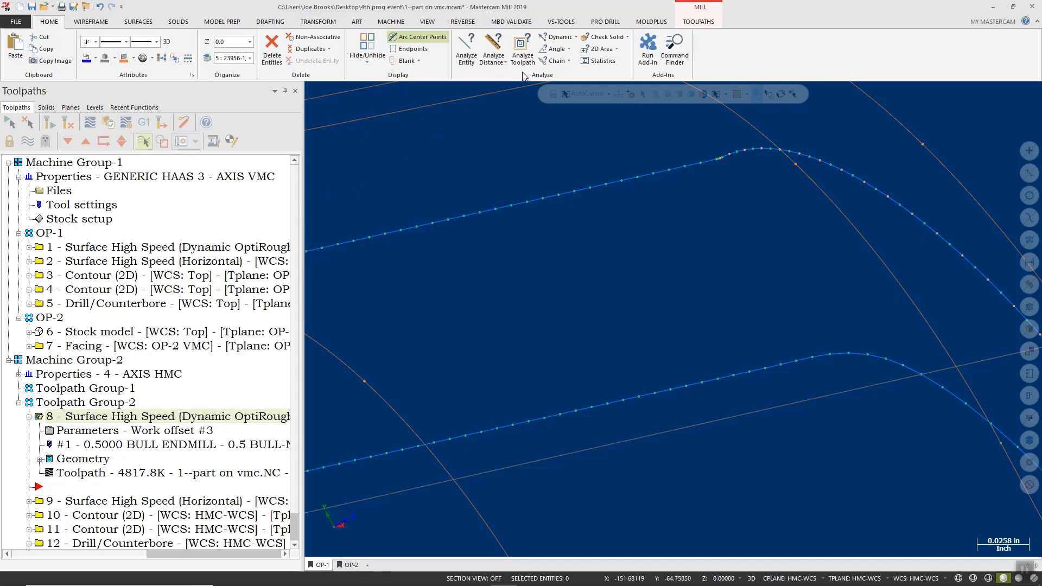
{"action": "left_click", "coordinate": [521, 46]}
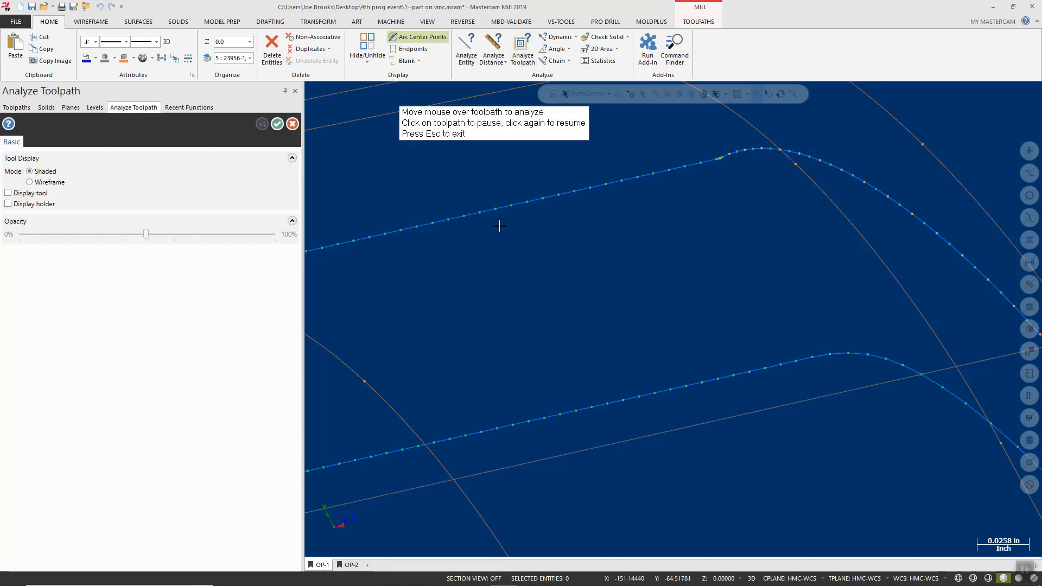
{"action": "mouse_move", "coordinate": [513, 204]}
{"action": "left_click", "coordinate": [293, 124]}
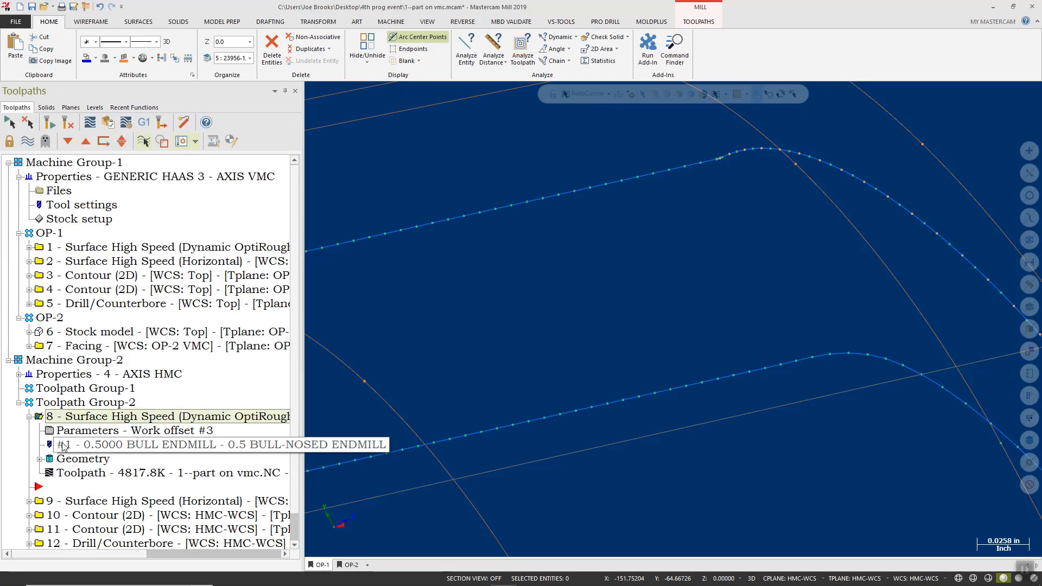
Enable line/arc filtering for operation 8, distribute the tolerance as 5% cut and 95% line/arc, and regenerate the toolpath.
{"action": "left_click", "coordinate": [84, 431]}
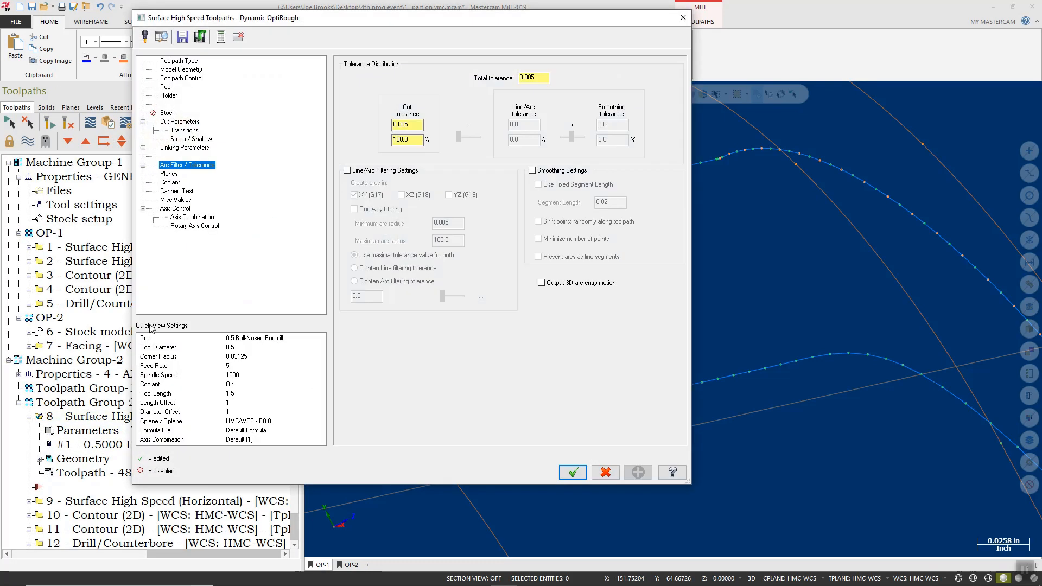
{"action": "left_click", "coordinate": [347, 170]}
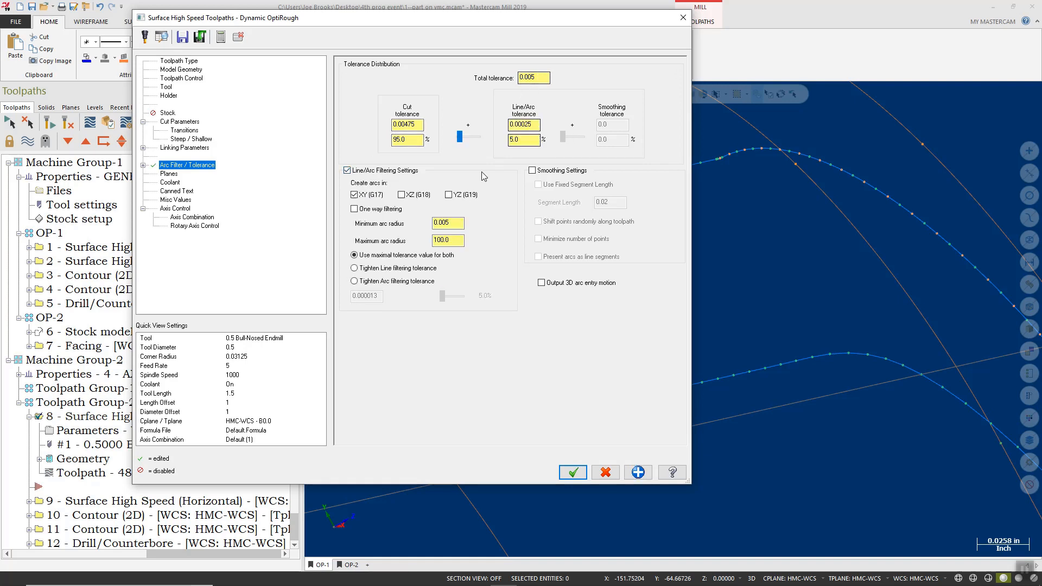
{"action": "left_click_drag", "start_coordinate": [459, 139], "coordinate": [504, 146]}
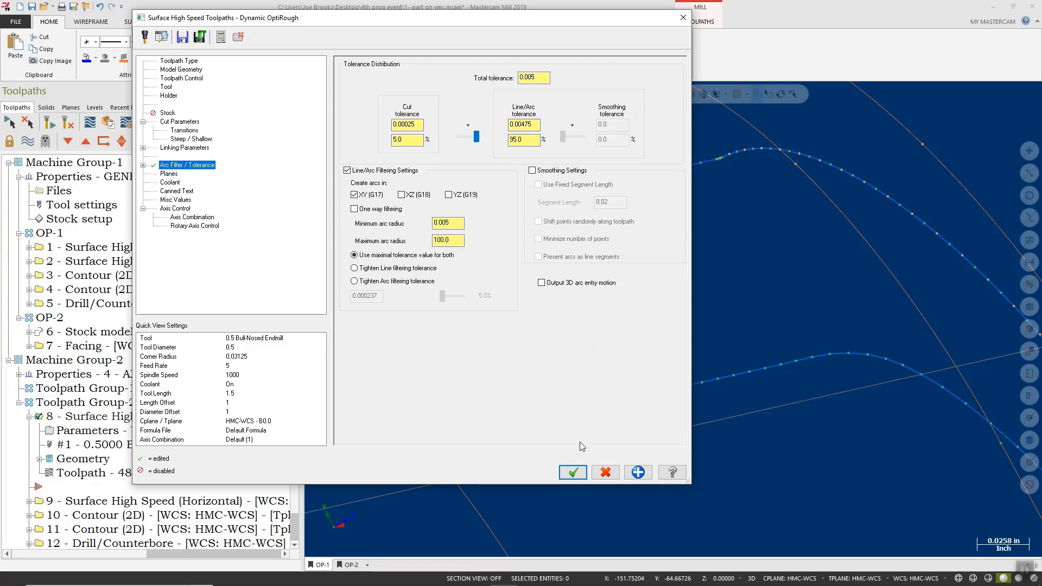
{"action": "left_click", "coordinate": [573, 472]}
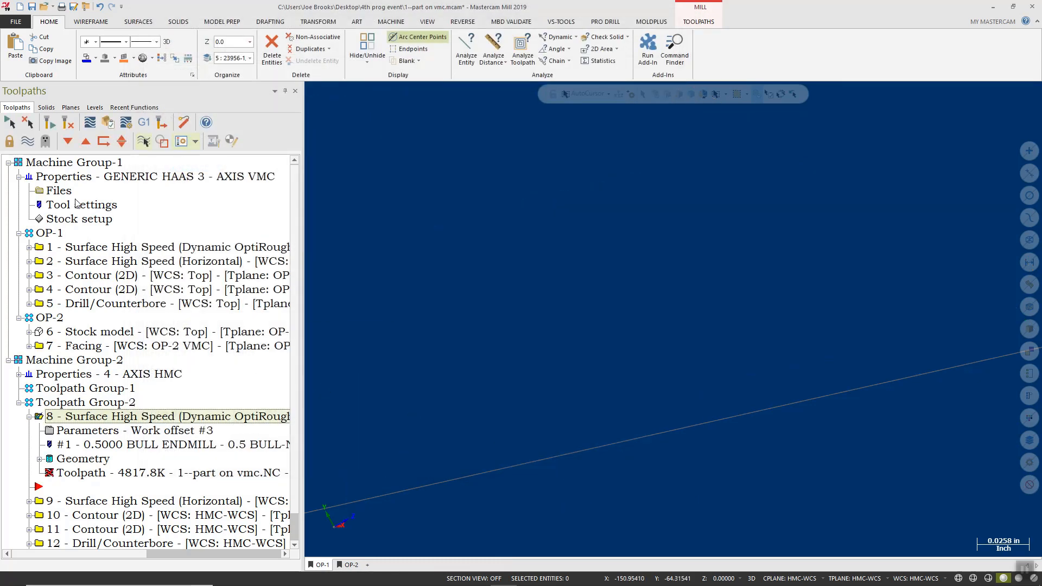
{"action": "left_click", "coordinate": [51, 123]}
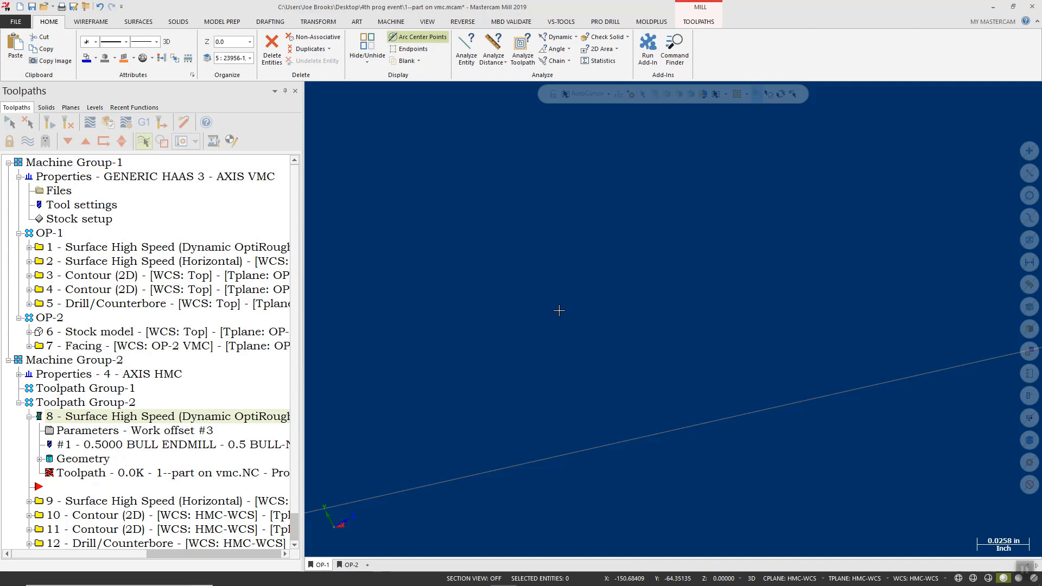
Examine the filtered OptiRough toolpath near the part's upper corner and analyze its line and arc moves.
{"action": "scroll", "coordinate": [562, 309], "scroll_direction": "up", "scroll_amount": 4}
{"action": "scroll", "coordinate": [589, 303], "scroll_direction": "down", "scroll_amount": 6}
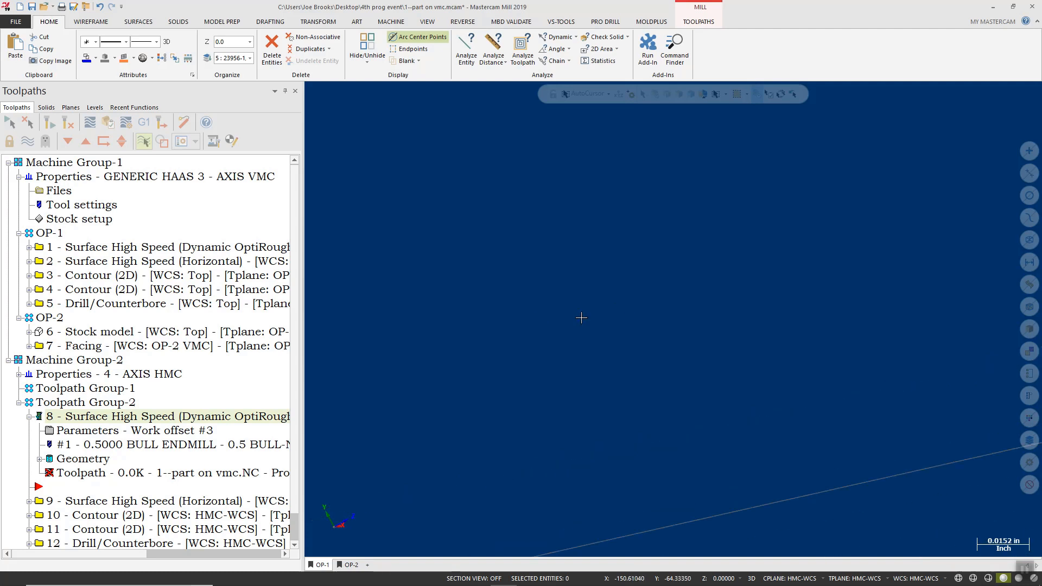
{"action": "right_click", "coordinate": [598, 350]}
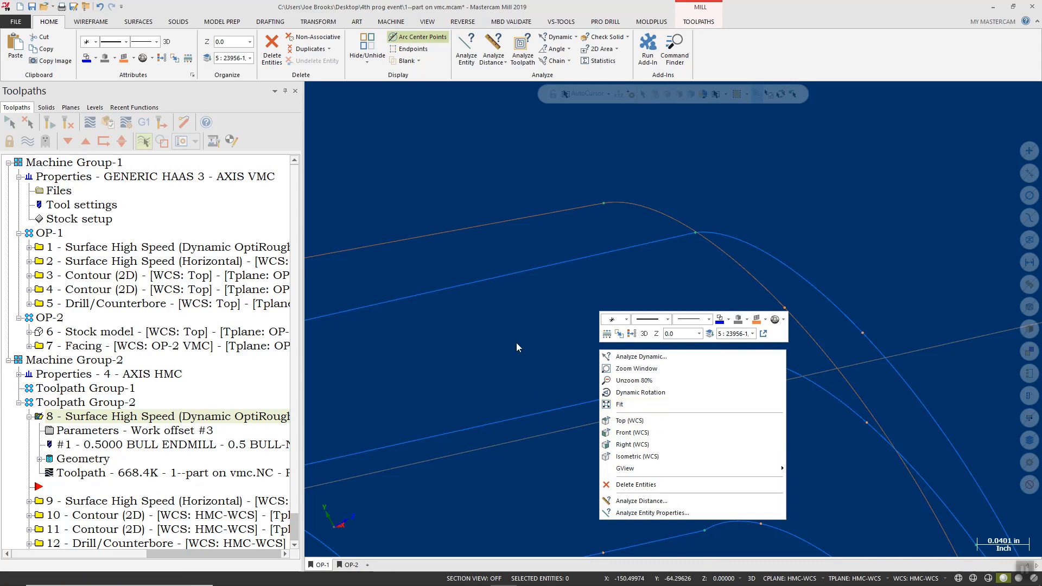
{"action": "left_click", "coordinate": [642, 406]}
{"action": "scroll", "coordinate": [669, 322], "scroll_direction": "down", "scroll_amount": 10}
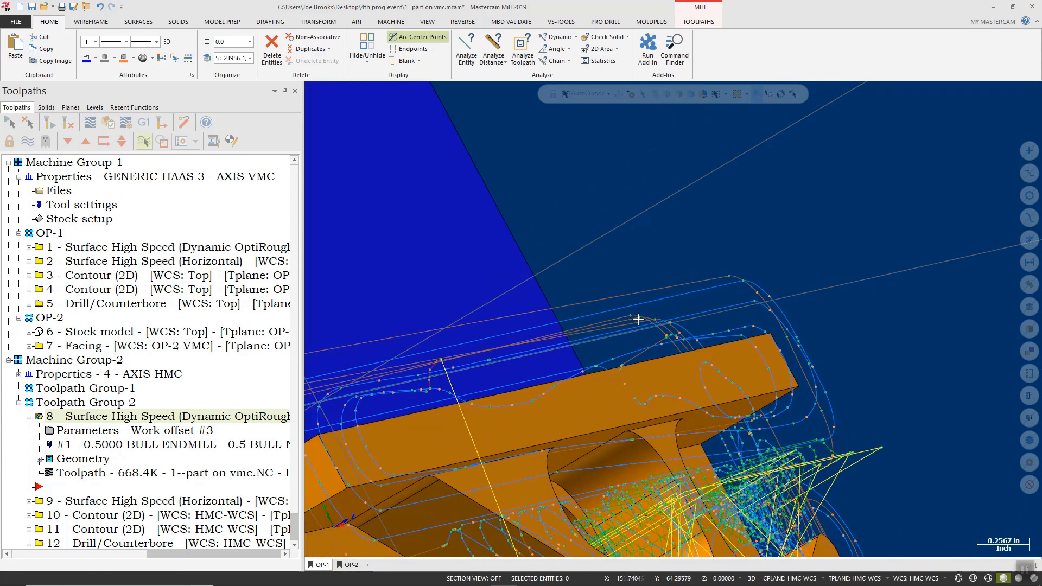
{"action": "scroll", "coordinate": [766, 292], "scroll_direction": "down", "scroll_amount": 3}
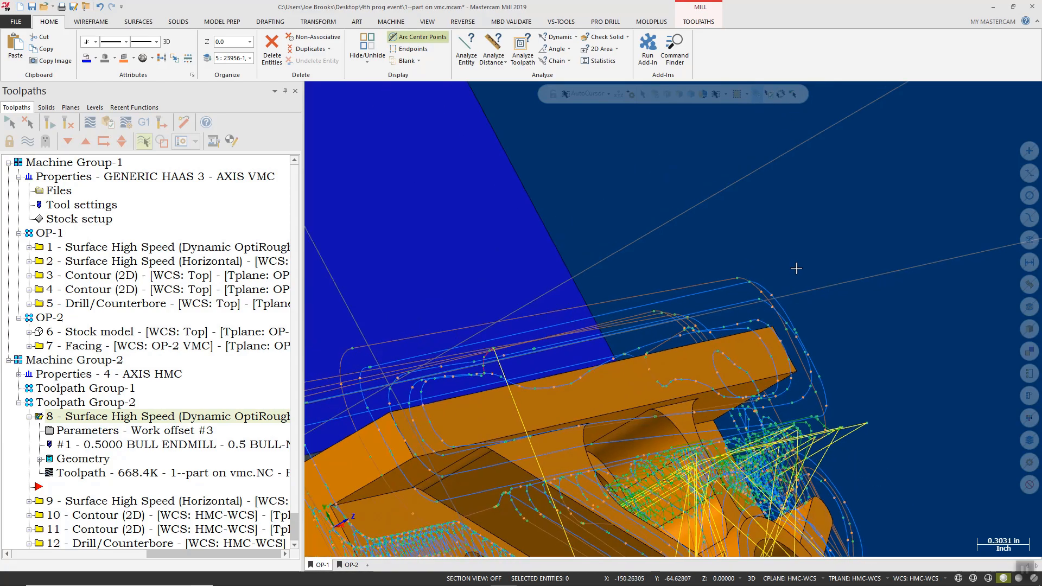
{"action": "scroll", "coordinate": [858, 239], "scroll_direction": "up", "scroll_amount": 10}
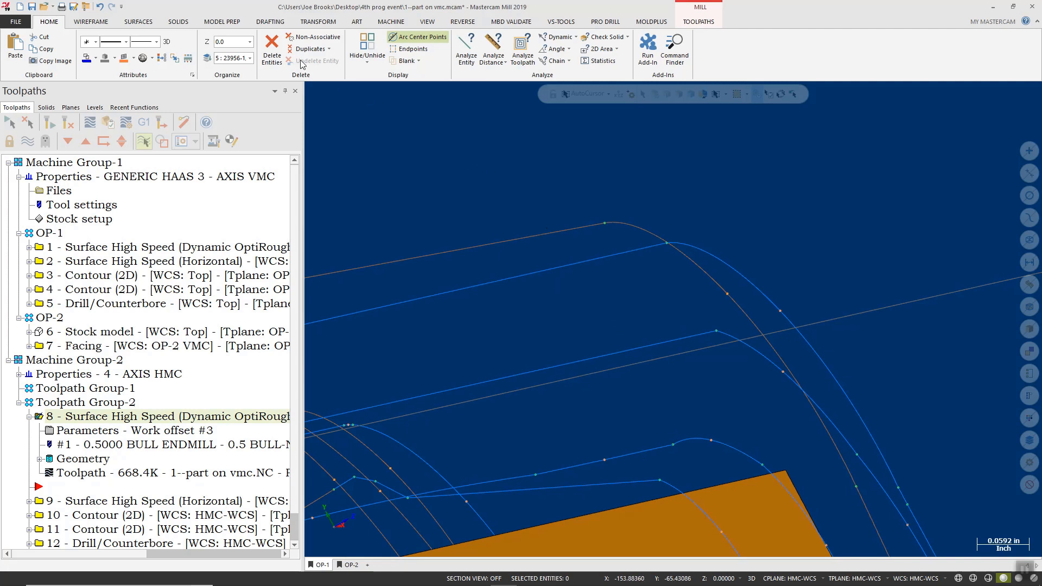
{"action": "left_click", "coordinate": [522, 49]}
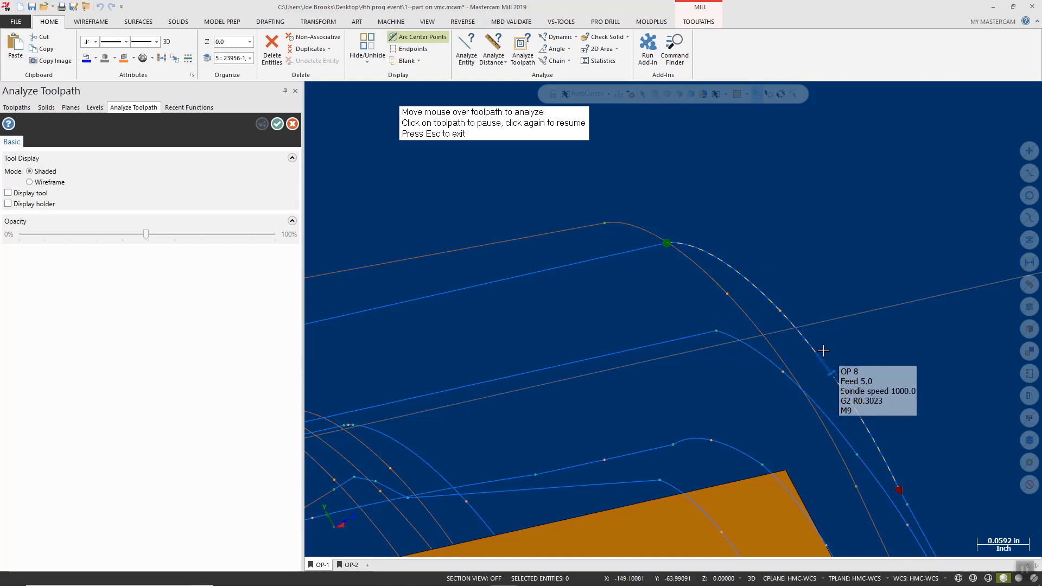
{"action": "left_click", "coordinate": [292, 123]}
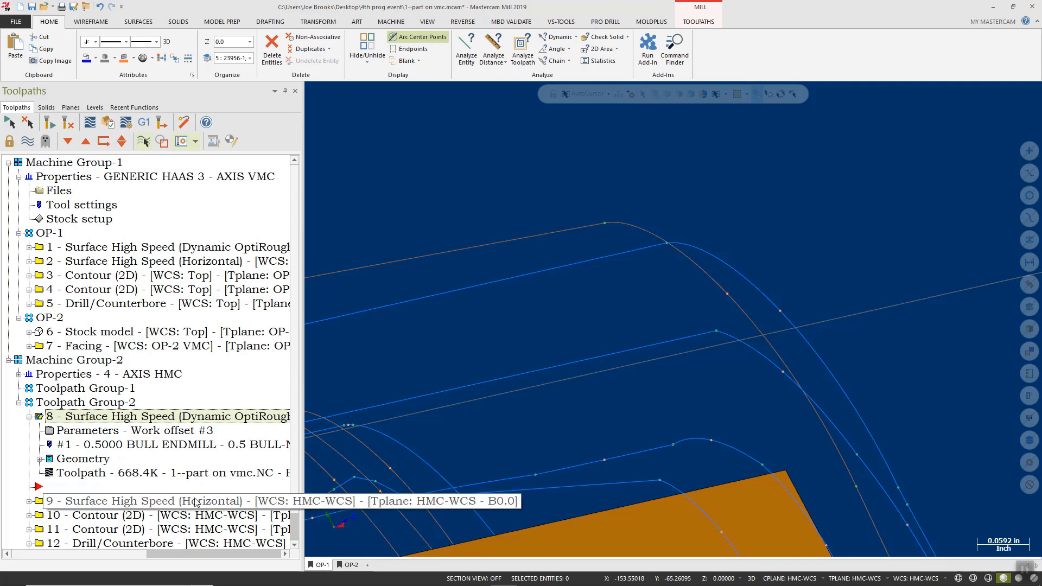
Check the coolant settings of Dynamic OptiRough operation 8.
{"action": "left_click", "coordinate": [109, 432]}
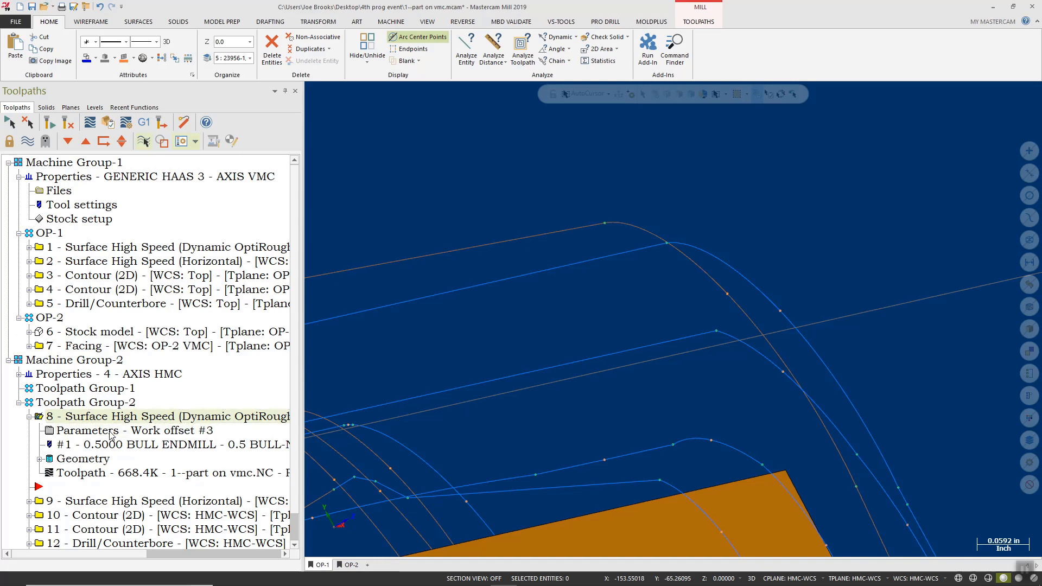
{"action": "left_click", "coordinate": [179, 182]}
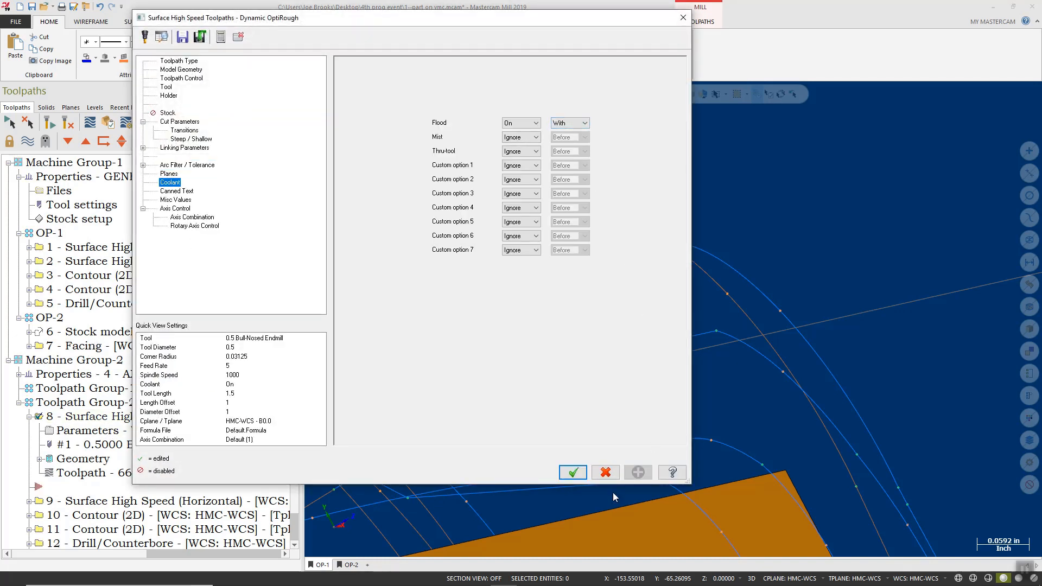
{"action": "left_click", "coordinate": [573, 472]}
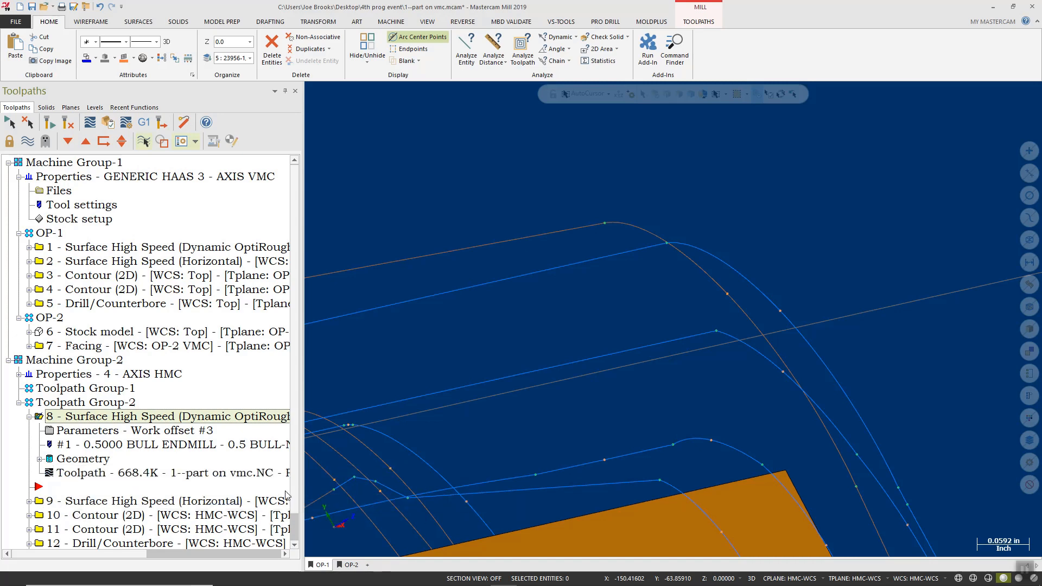
Select all the operations in Toolpath Group-2.
{"action": "left_click", "coordinate": [92, 403]}
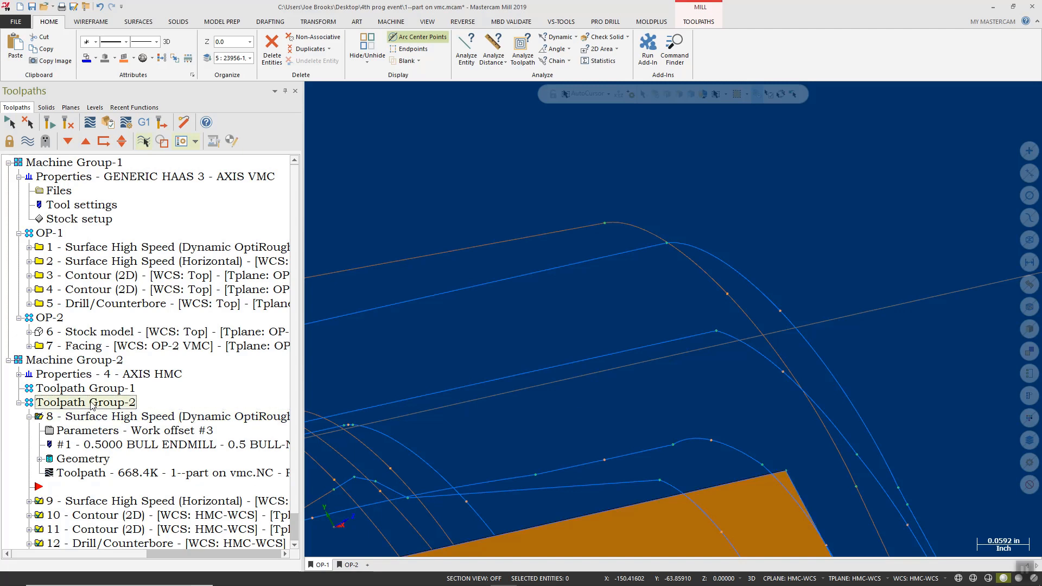
{"action": "right_click", "coordinate": [92, 405]}
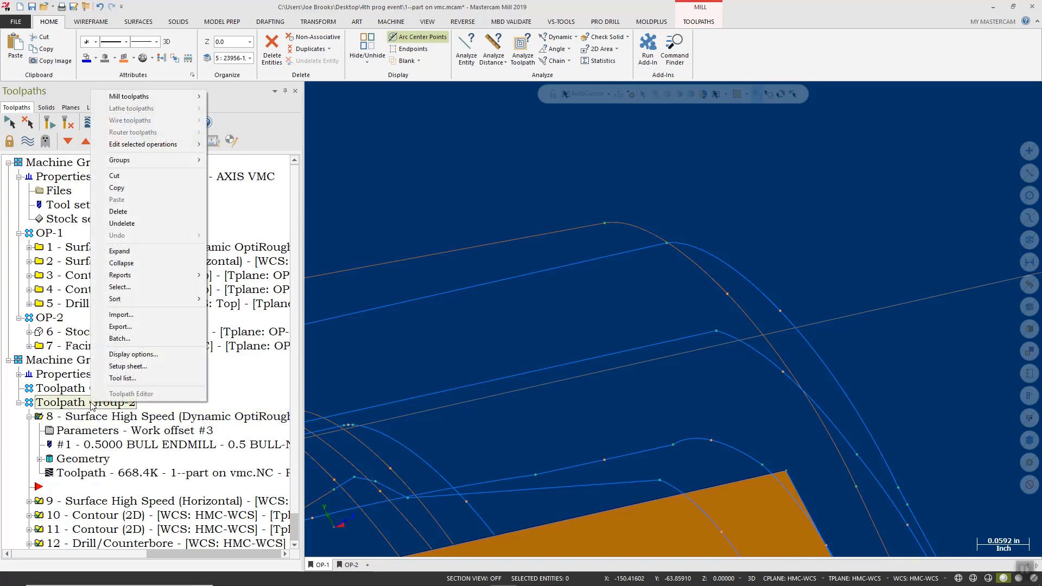
{"action": "left_click", "coordinate": [278, 140]}
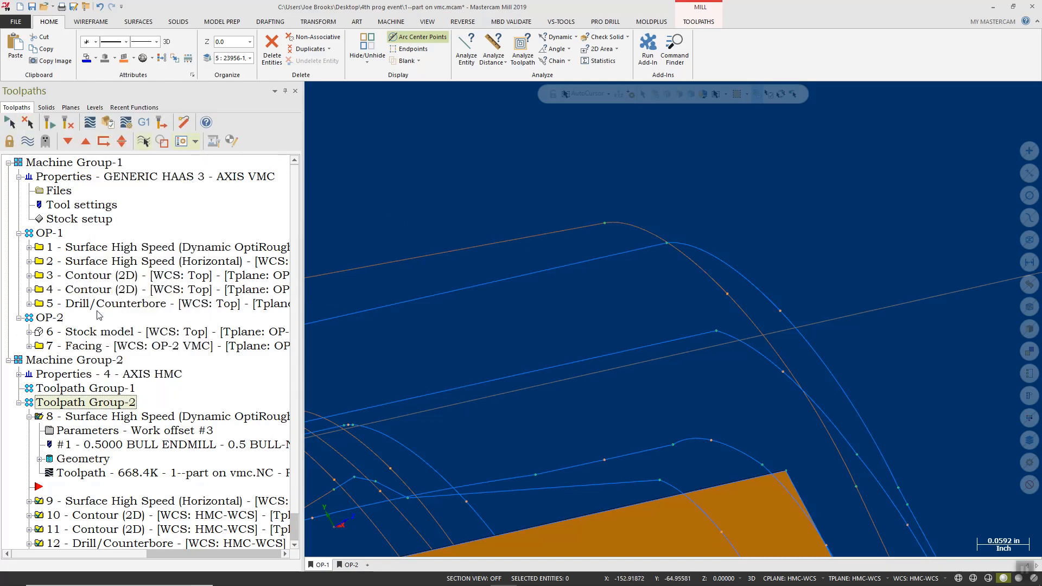
Open the MILL_INCH operation defaults for editing from the 4-AXIS HMC machine group's file properties.
{"action": "left_click", "coordinate": [18, 375]}
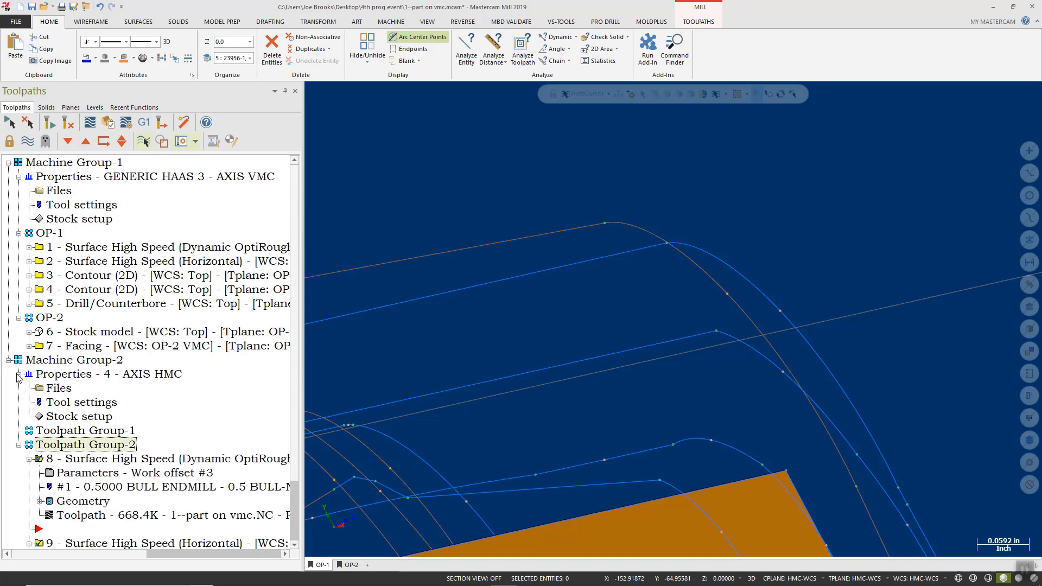
{"action": "double_click", "coordinate": [60, 391]}
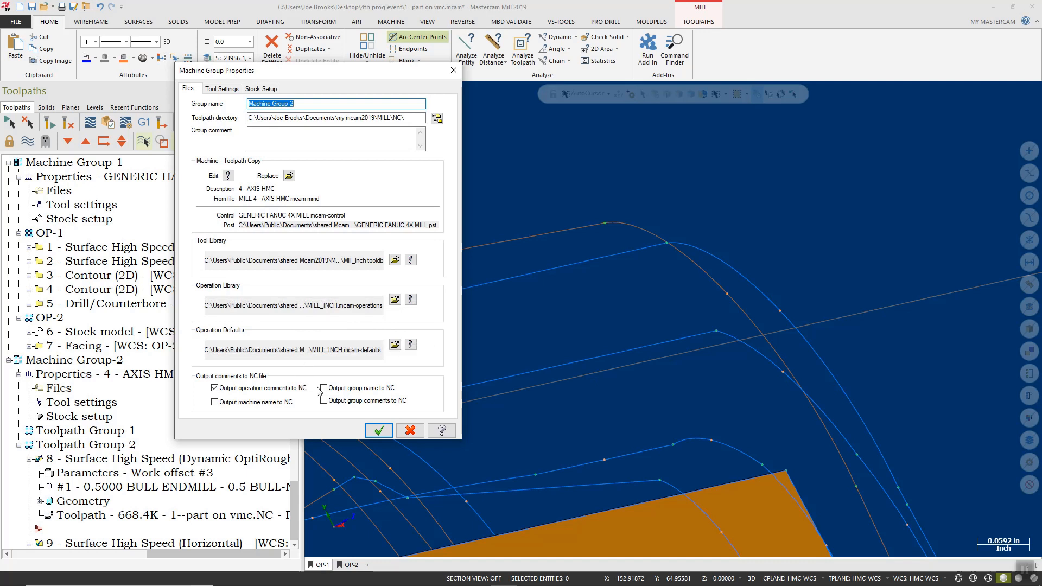
{"action": "left_click", "coordinate": [411, 345]}
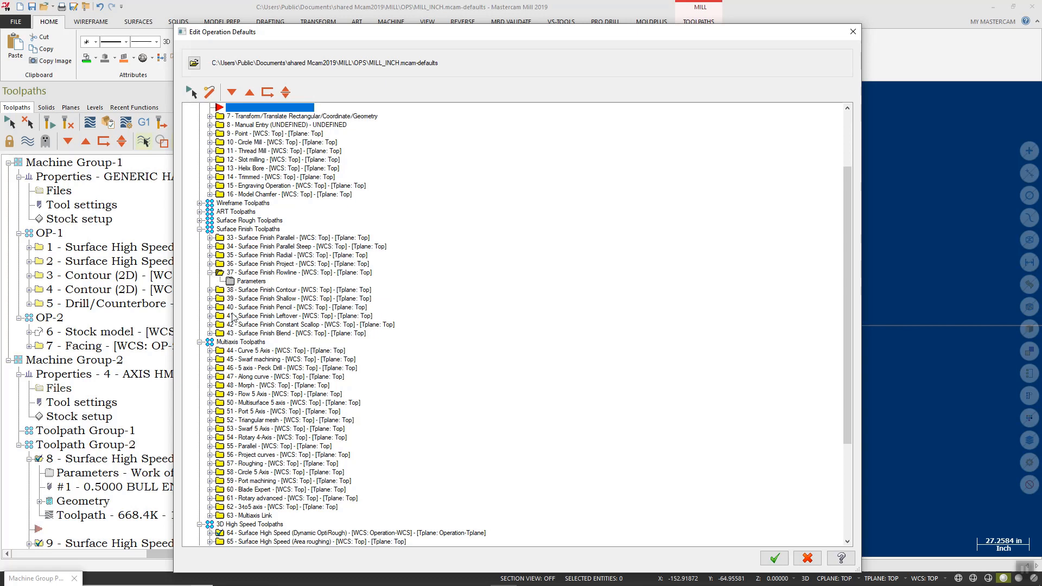
{"action": "scroll", "coordinate": [273, 227], "scroll_direction": "up", "scroll_amount": 4}
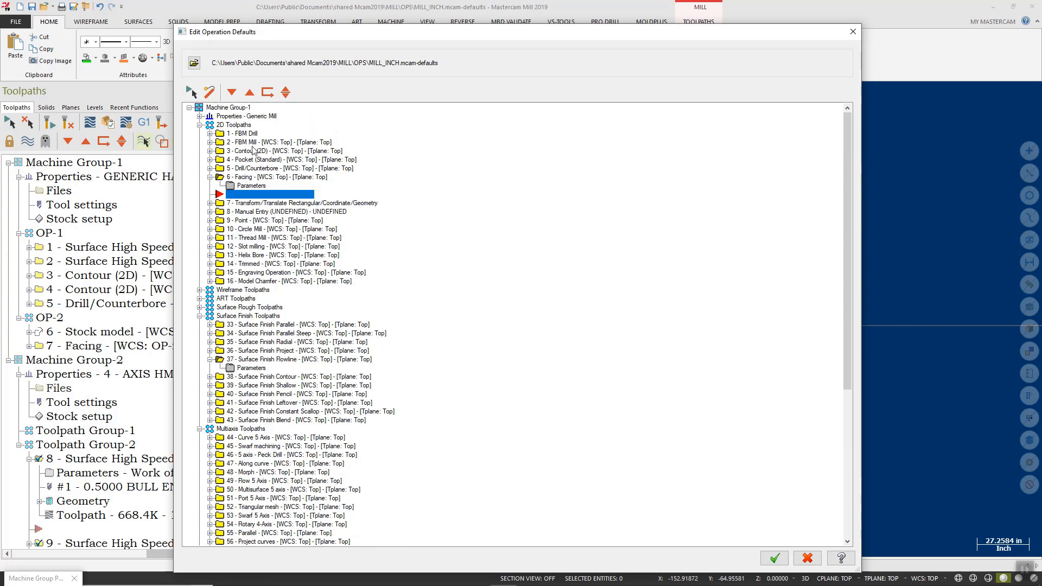
Turn Flood coolant on for all default operations in the defaults library by editing their common parameters together.
{"action": "left_click", "coordinate": [232, 108]}
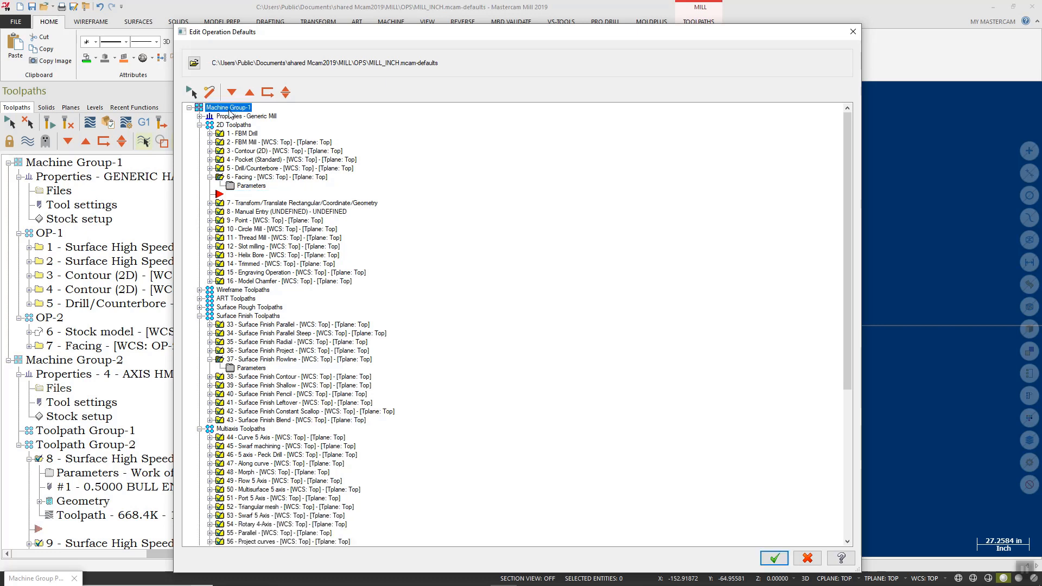
{"action": "right_click", "coordinate": [230, 114]}
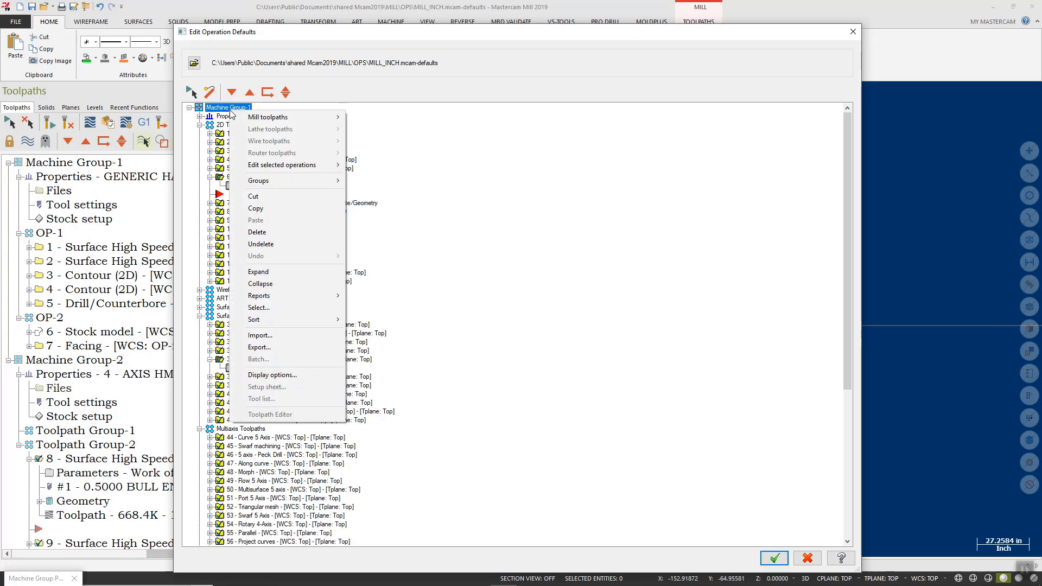
{"action": "mouse_move", "coordinate": [325, 164]}
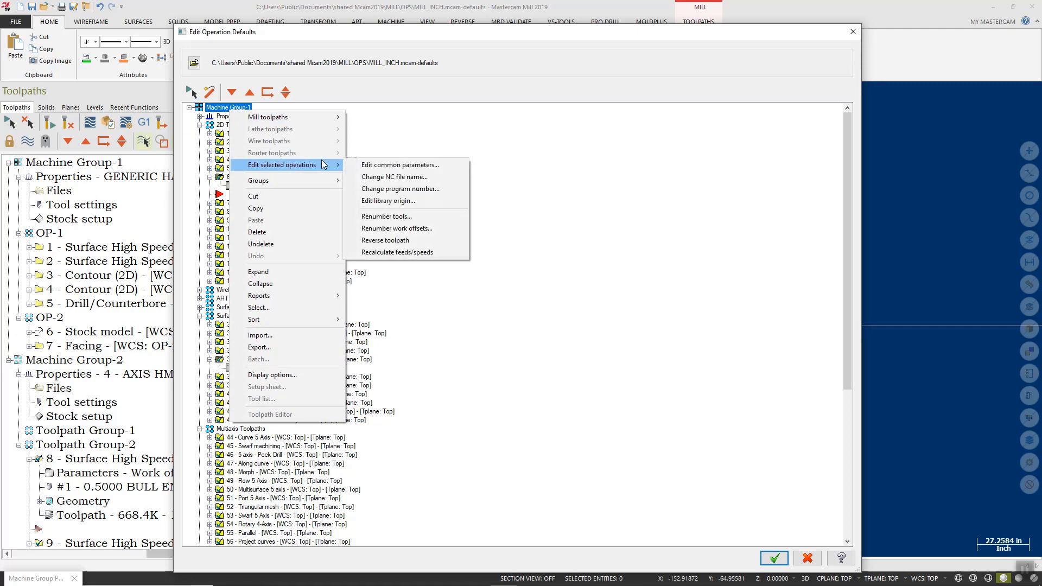
{"action": "left_click", "coordinate": [441, 164]}
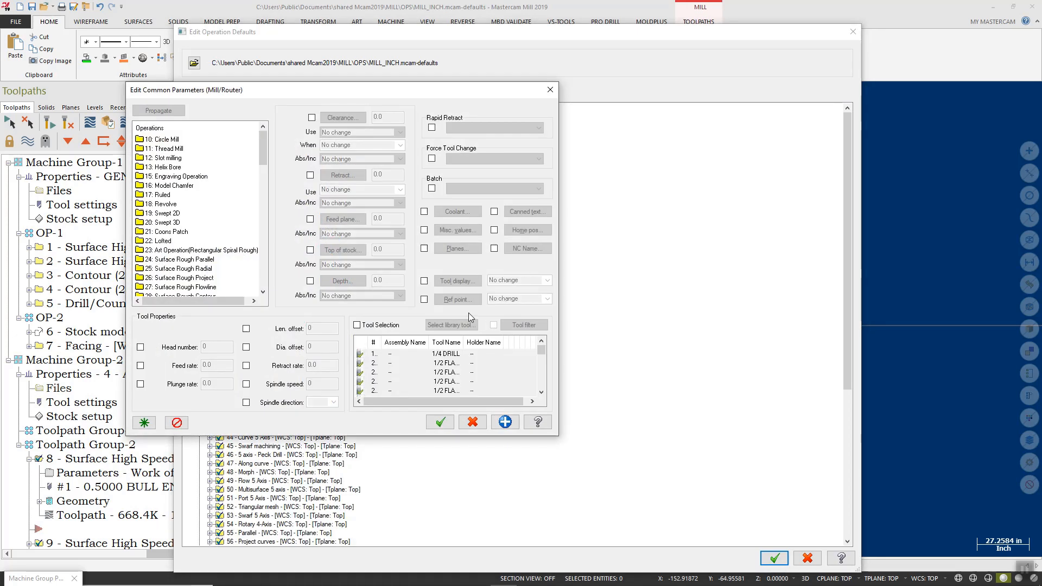
{"action": "left_click", "coordinate": [424, 211]}
{"action": "left_click", "coordinate": [457, 212]}
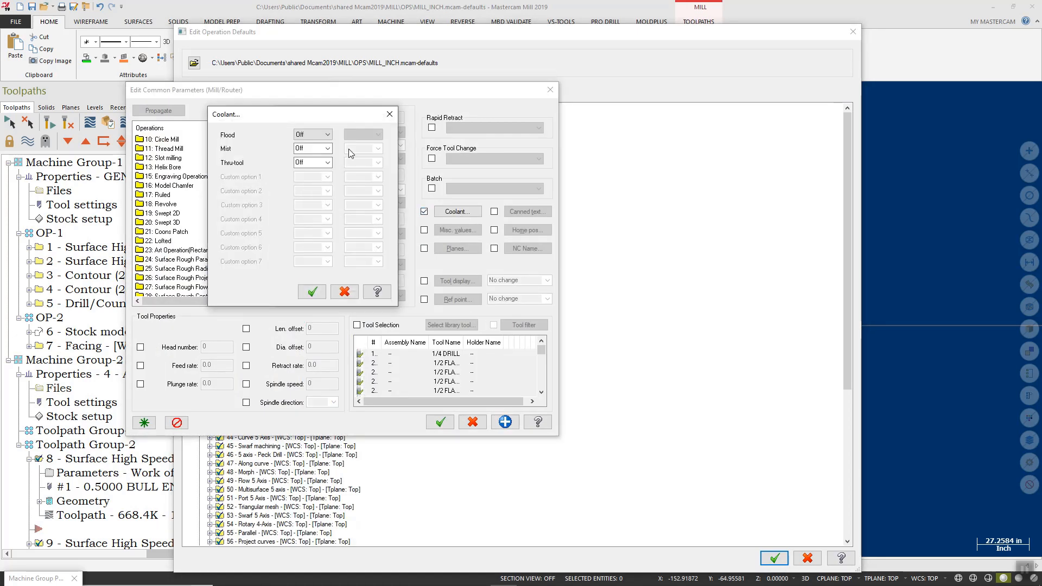
{"action": "left_click", "coordinate": [318, 135]}
{"action": "left_click", "coordinate": [310, 152]}
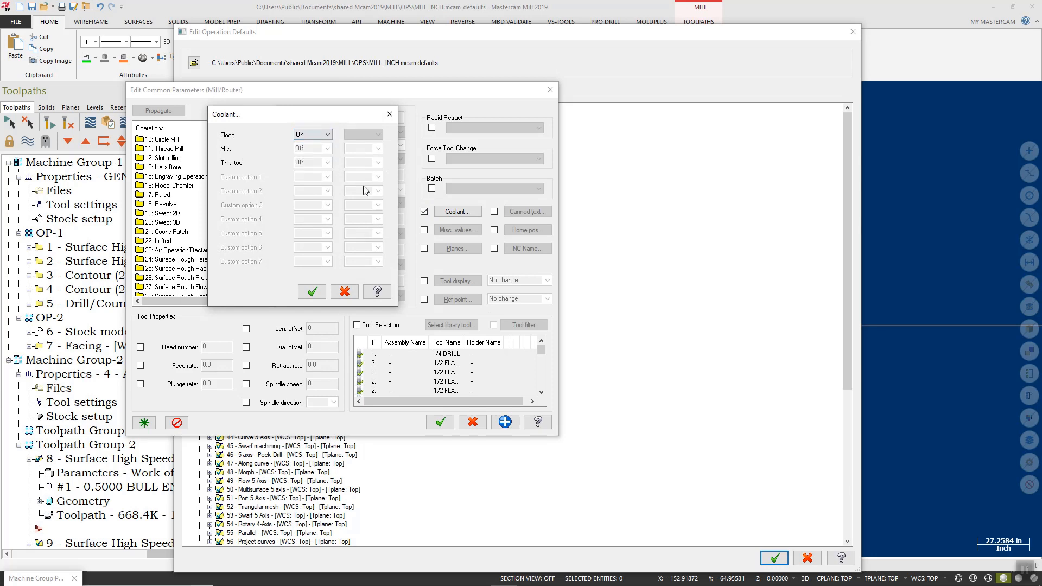
{"action": "left_click", "coordinate": [312, 292]}
{"action": "left_click", "coordinate": [440, 422]}
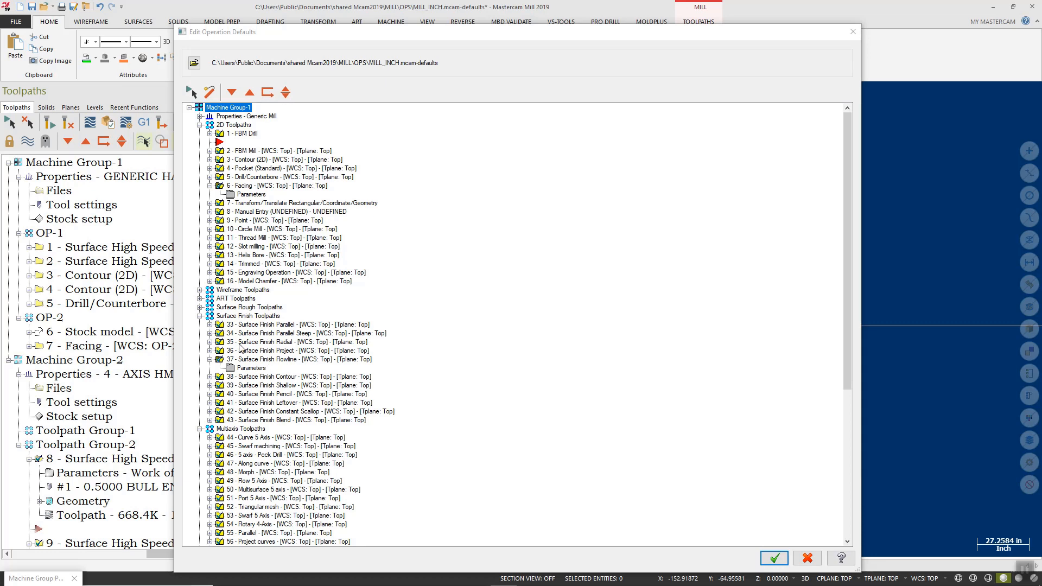
Check the coolant and arc filter/tolerance settings of default Dynamic OptiRough operation 64 without changing them.
{"action": "left_click", "coordinate": [199, 307]}
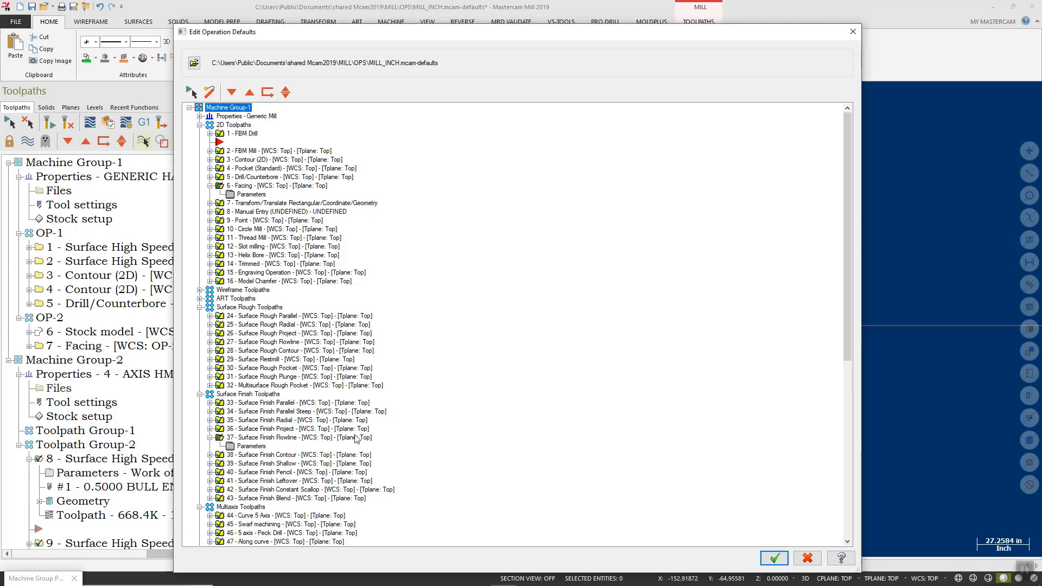
{"action": "scroll", "coordinate": [285, 375], "scroll_direction": "down", "scroll_amount": 5}
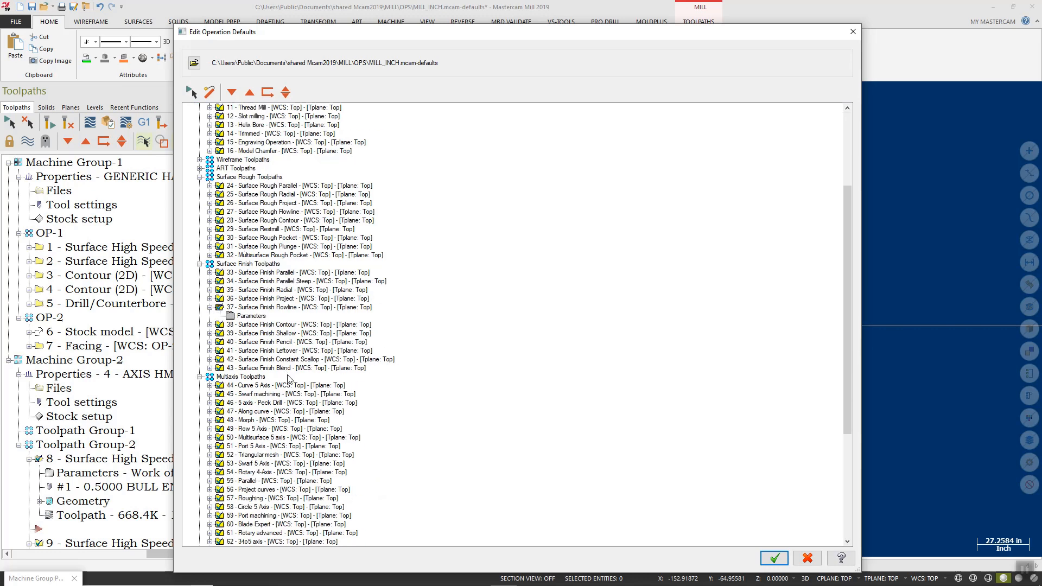
{"action": "scroll", "coordinate": [289, 388], "scroll_direction": "down", "scroll_amount": 7}
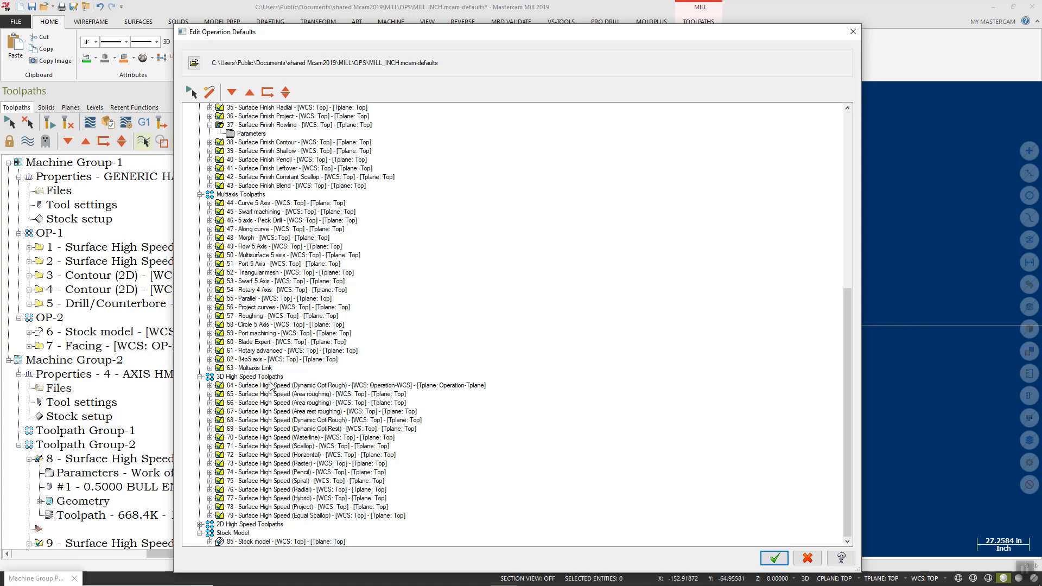
{"action": "left_click", "coordinate": [210, 386]}
{"action": "double_click", "coordinate": [253, 395]}
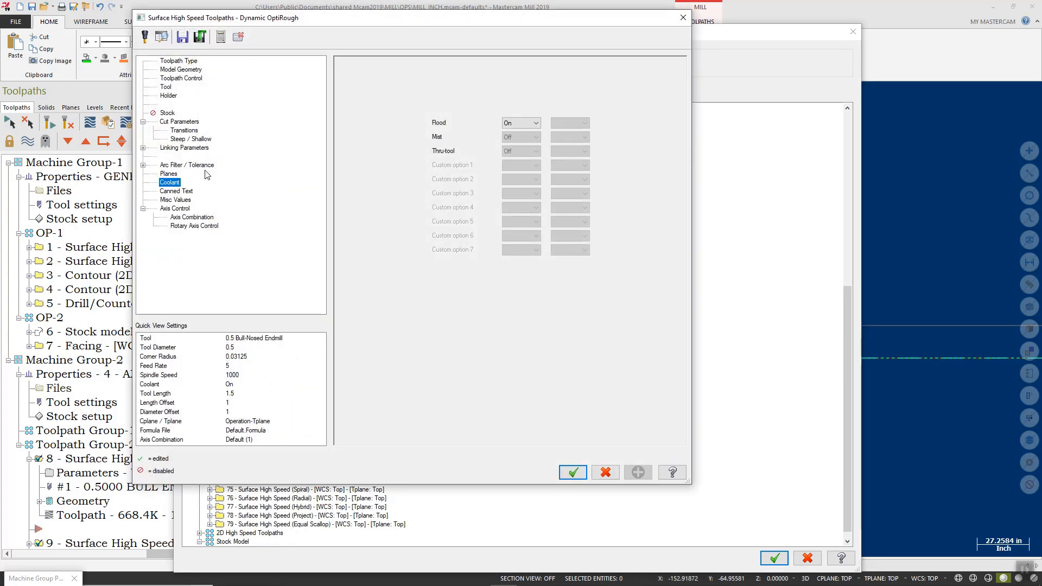
{"action": "left_click", "coordinate": [194, 164]}
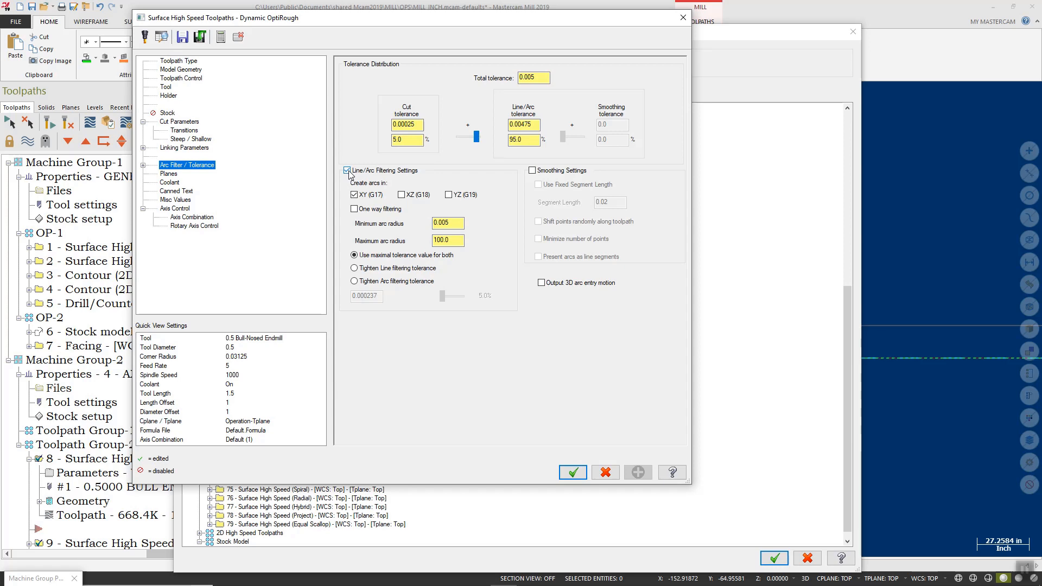
{"action": "left_click", "coordinate": [606, 475]}
Review the total tolerance and arc filter settings of default Surface Finish Parallel operation 33 without changing them.
{"action": "scroll", "coordinate": [266, 329], "scroll_direction": "up", "scroll_amount": 5}
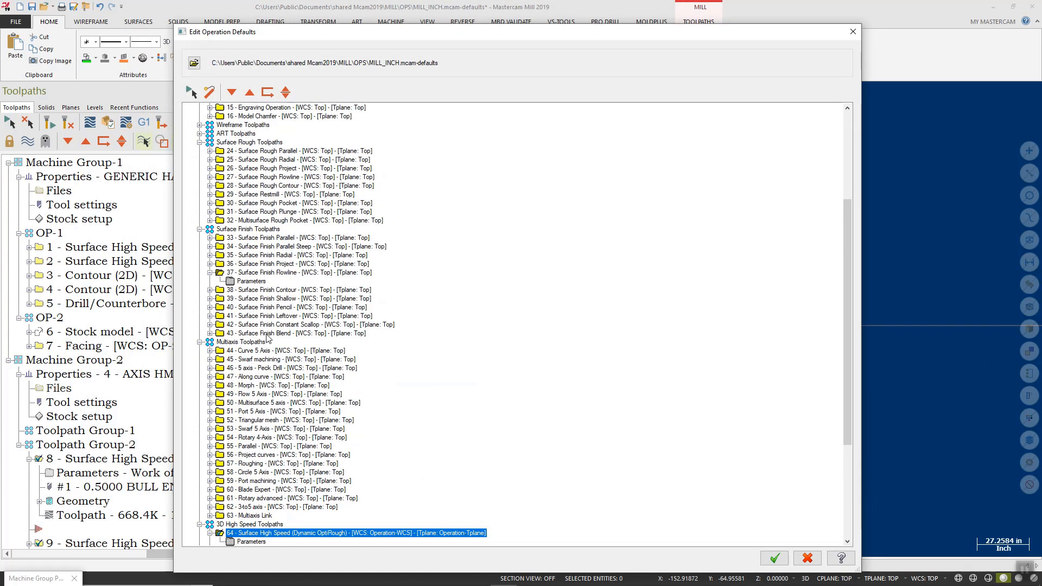
{"action": "scroll", "coordinate": [266, 329], "scroll_direction": "up", "scroll_amount": 2}
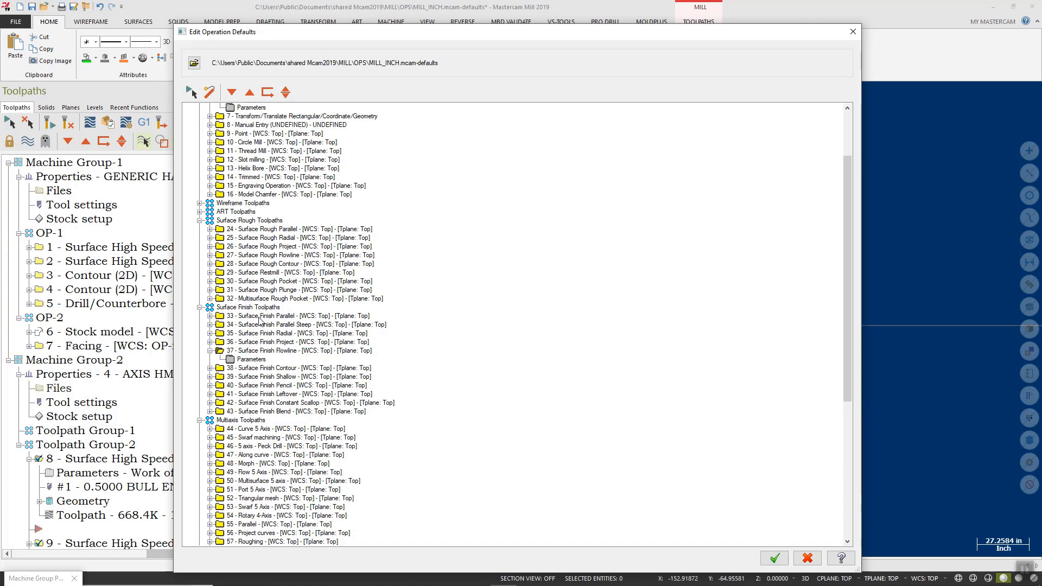
{"action": "left_click", "coordinate": [210, 317]}
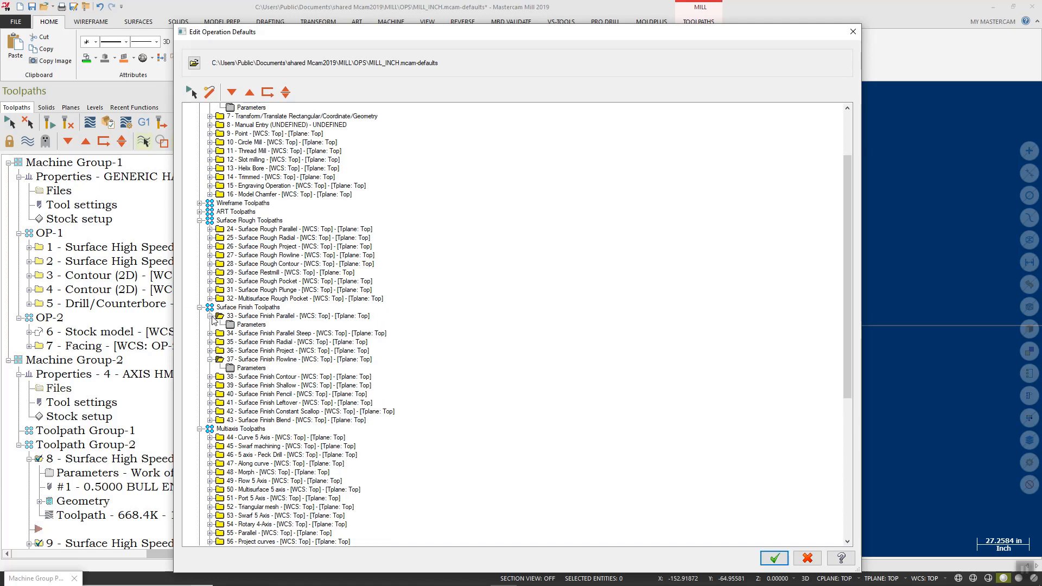
{"action": "left_click", "coordinate": [259, 328]}
{"action": "left_click", "coordinate": [260, 327]}
{"action": "left_click", "coordinate": [171, 145]}
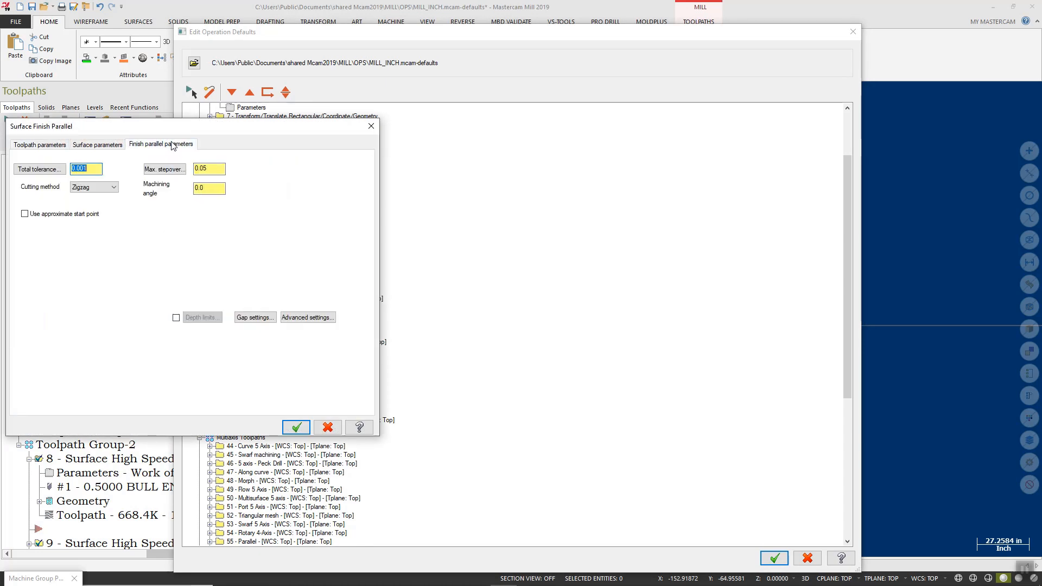
{"action": "left_click_drag", "start_coordinate": [213, 128], "coordinate": [465, 127]}
{"action": "left_click", "coordinate": [309, 168]}
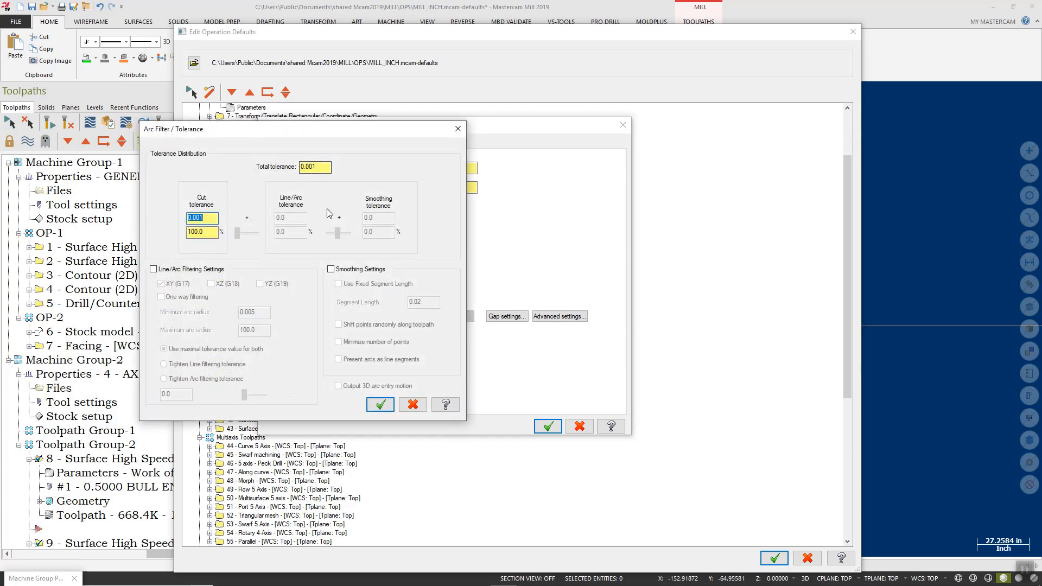
{"action": "left_click", "coordinate": [412, 404]}
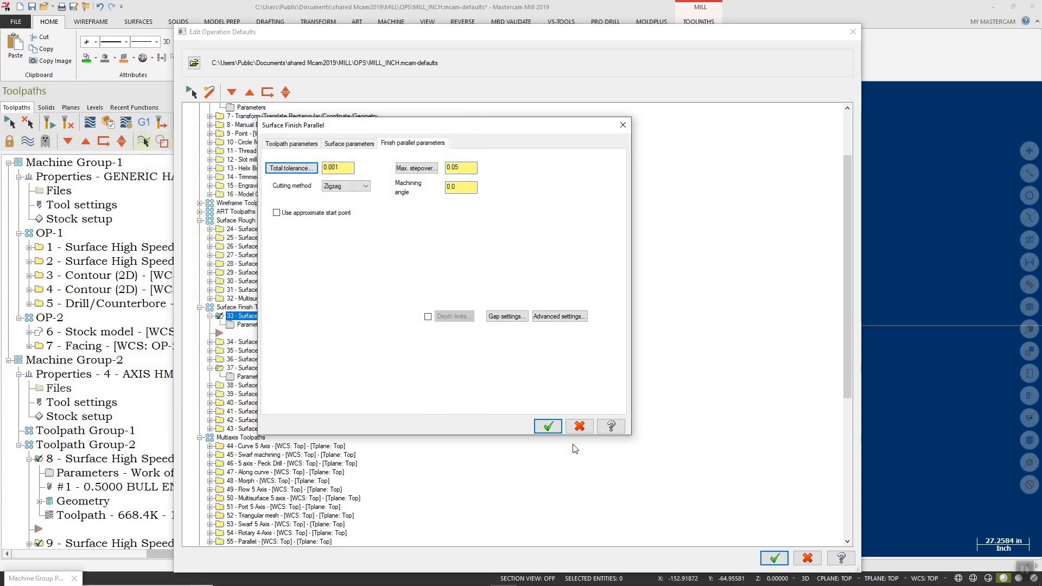
{"action": "left_click", "coordinate": [579, 426]}
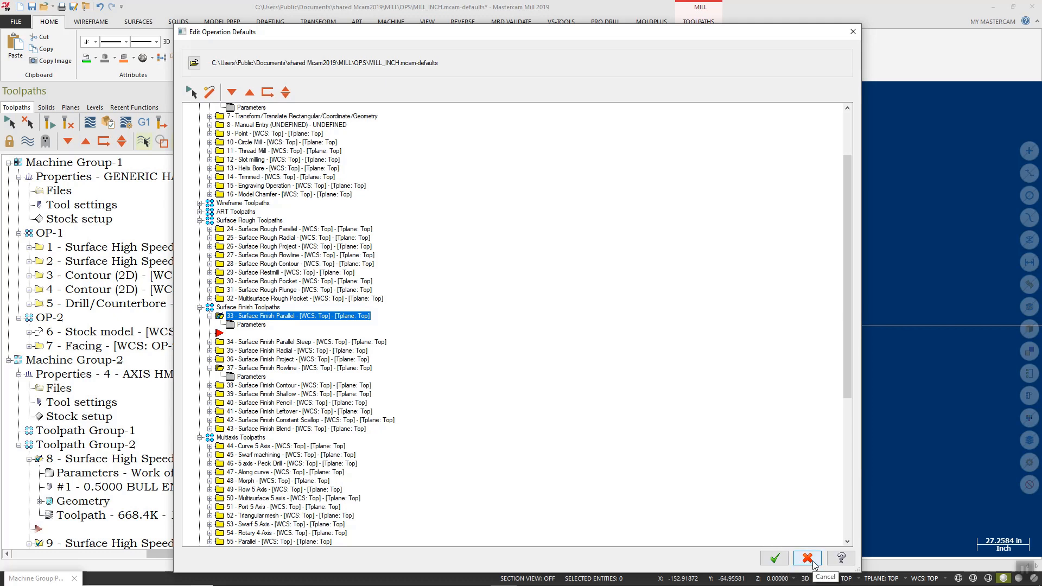
Accept the edited operation defaults and close the Machine Group-2 properties.
{"action": "left_click", "coordinate": [775, 558]}
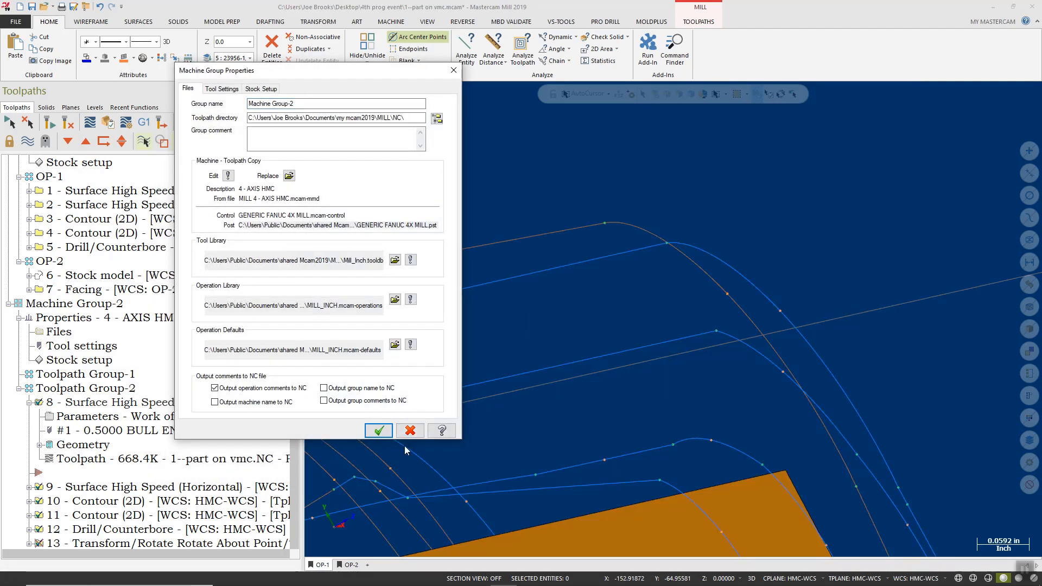
{"action": "left_click", "coordinate": [411, 431]}
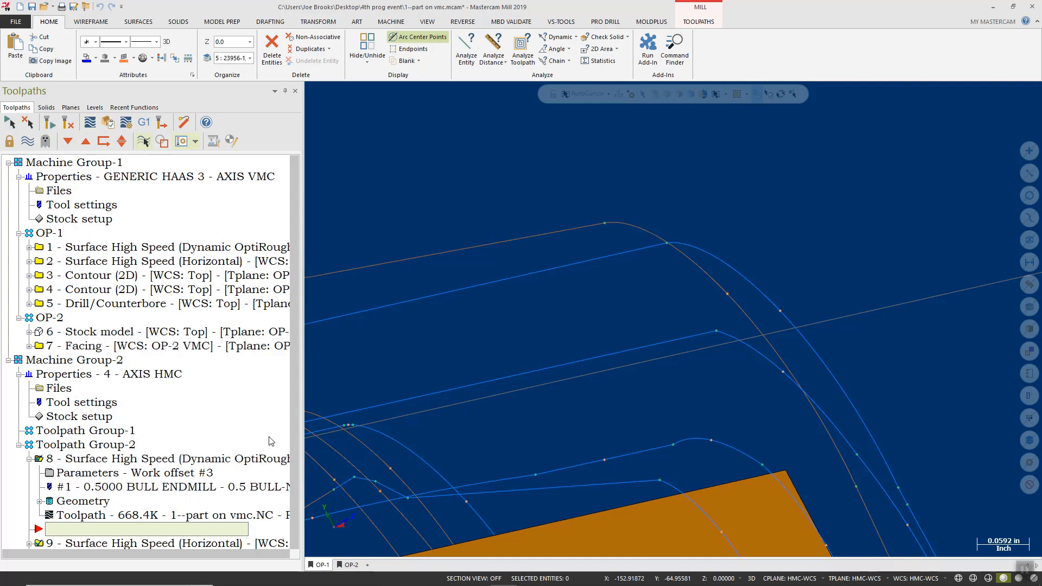
Review the arc filter/tolerance settings of Dynamic OptiRough operation 8 and inspect its toolpath on the whole tombstone.
{"action": "left_click", "coordinate": [75, 478]}
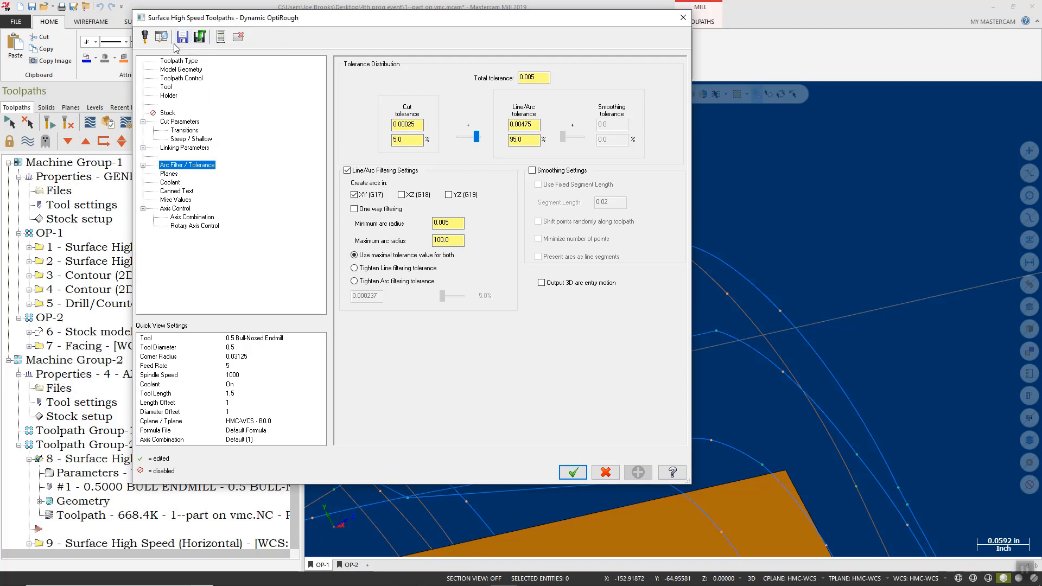
{"action": "left_click", "coordinate": [577, 474]}
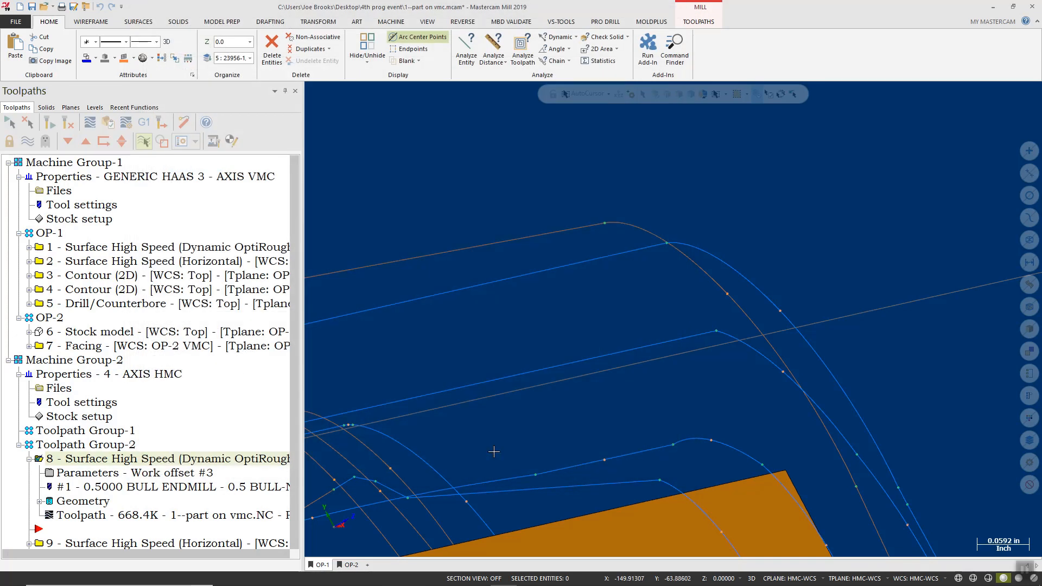
{"action": "scroll", "coordinate": [663, 297], "scroll_direction": "down", "scroll_amount": 5}
{"action": "scroll", "coordinate": [664, 298], "scroll_direction": "down", "scroll_amount": 10}
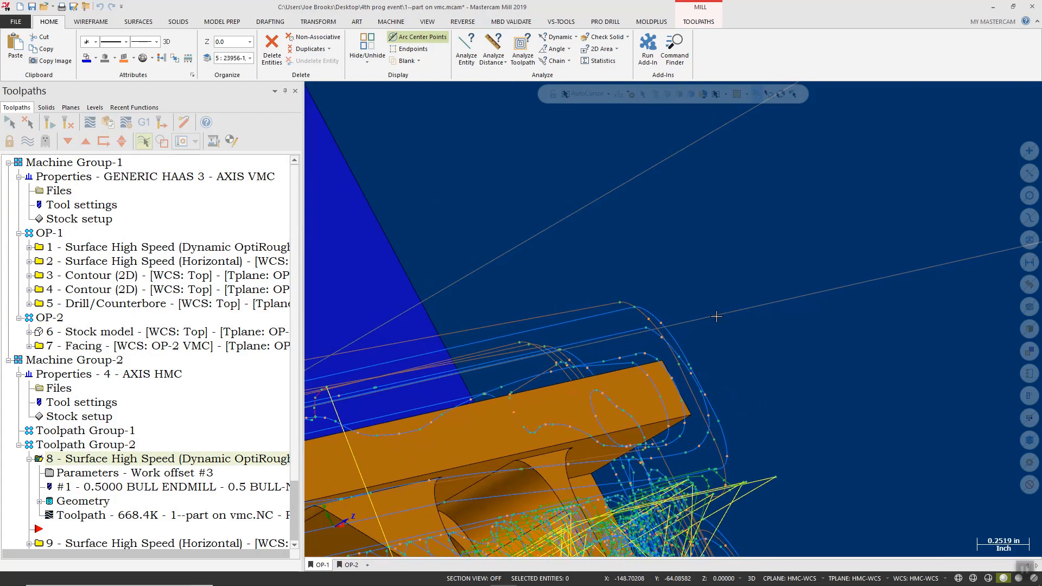
{"action": "scroll", "coordinate": [658, 298], "scroll_direction": "down", "scroll_amount": 6}
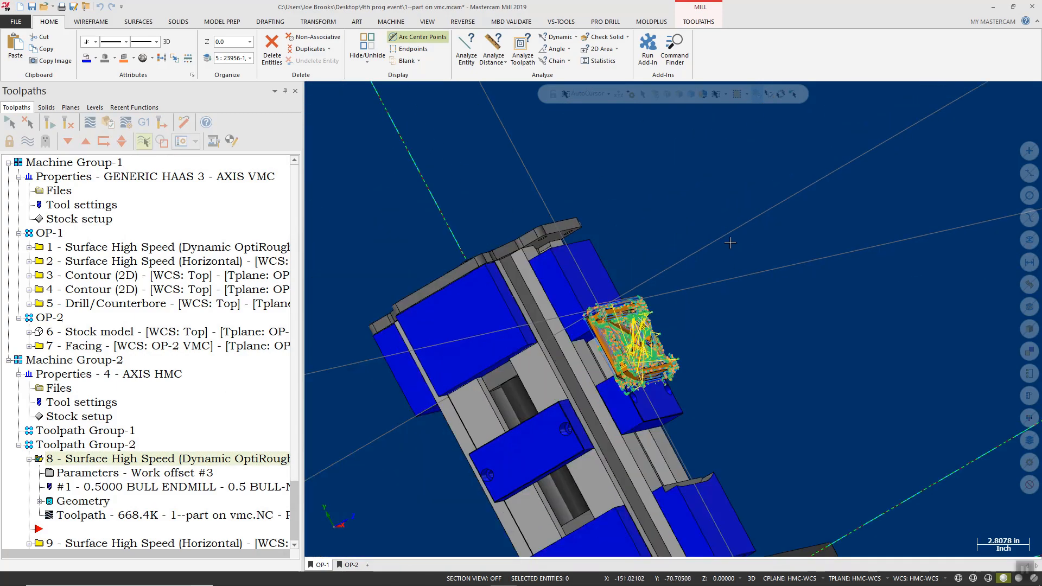
{"action": "middle_click_drag", "start_coordinate": [693, 265], "coordinate": [696, 316]}
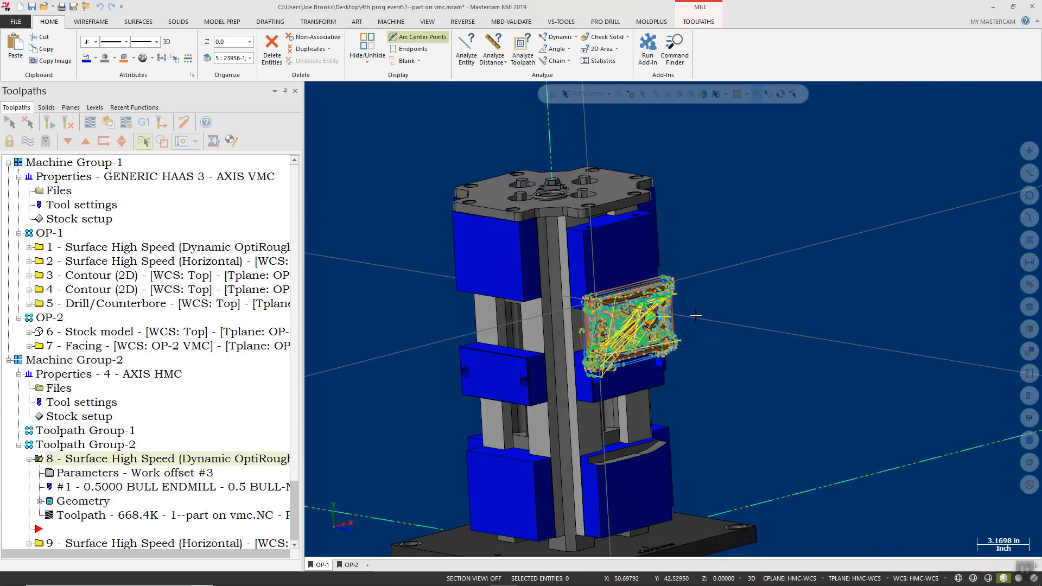